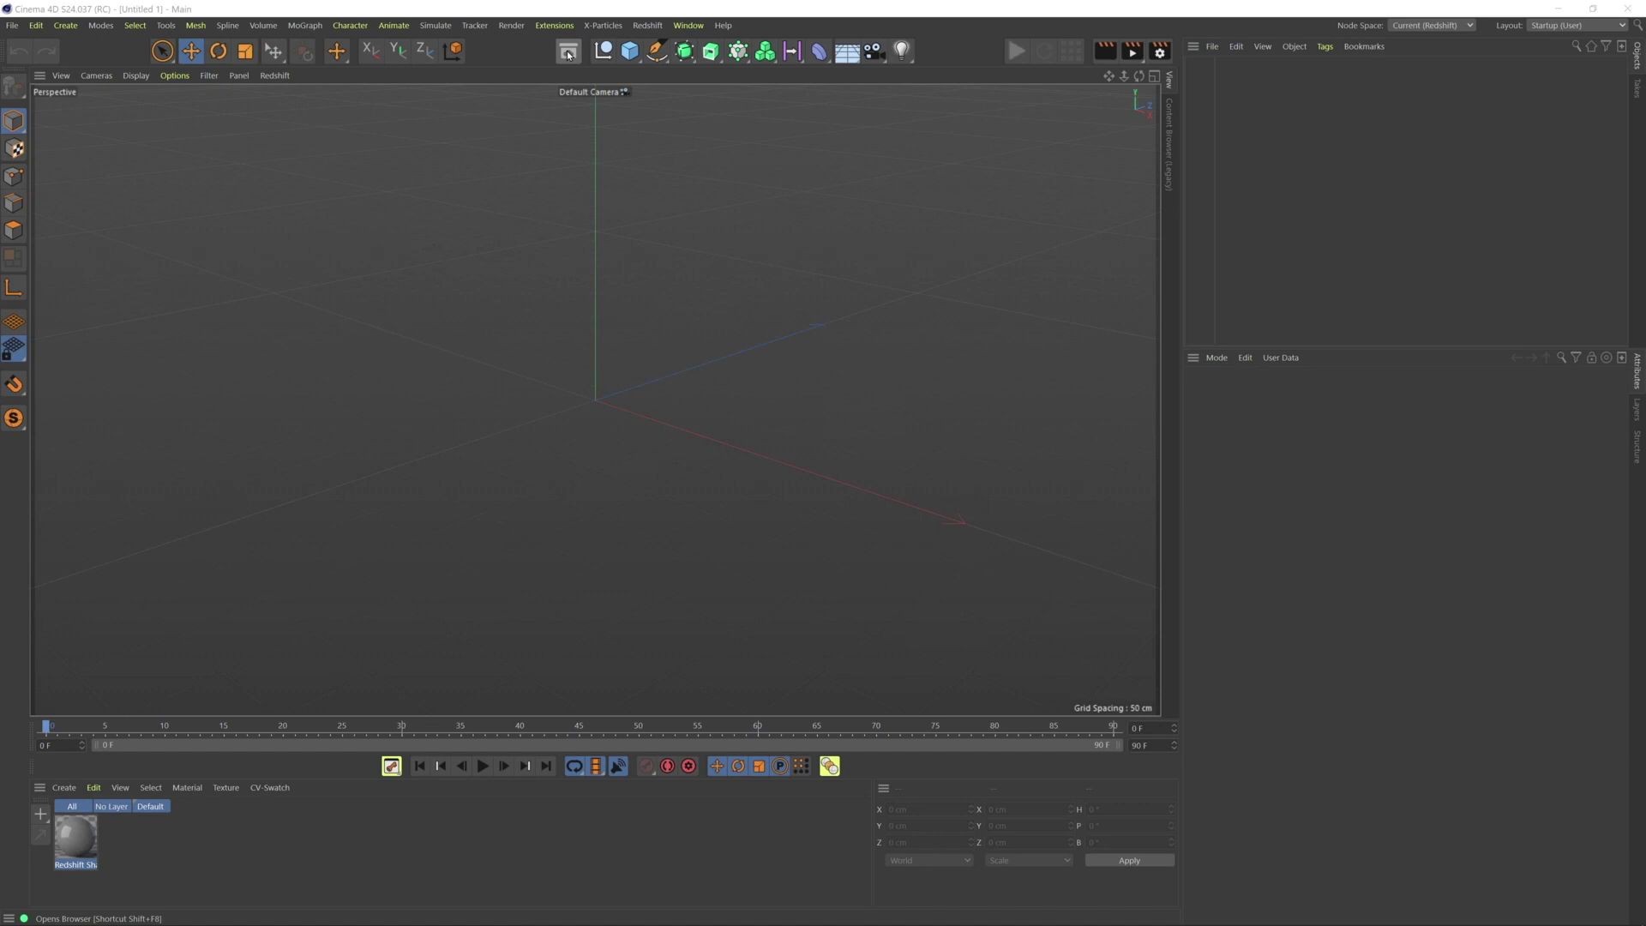
# Open the Content Browser, enlarge its thumbnails, and load the Simple Cheetah.c4d scene
pyautogui.click(568, 52)
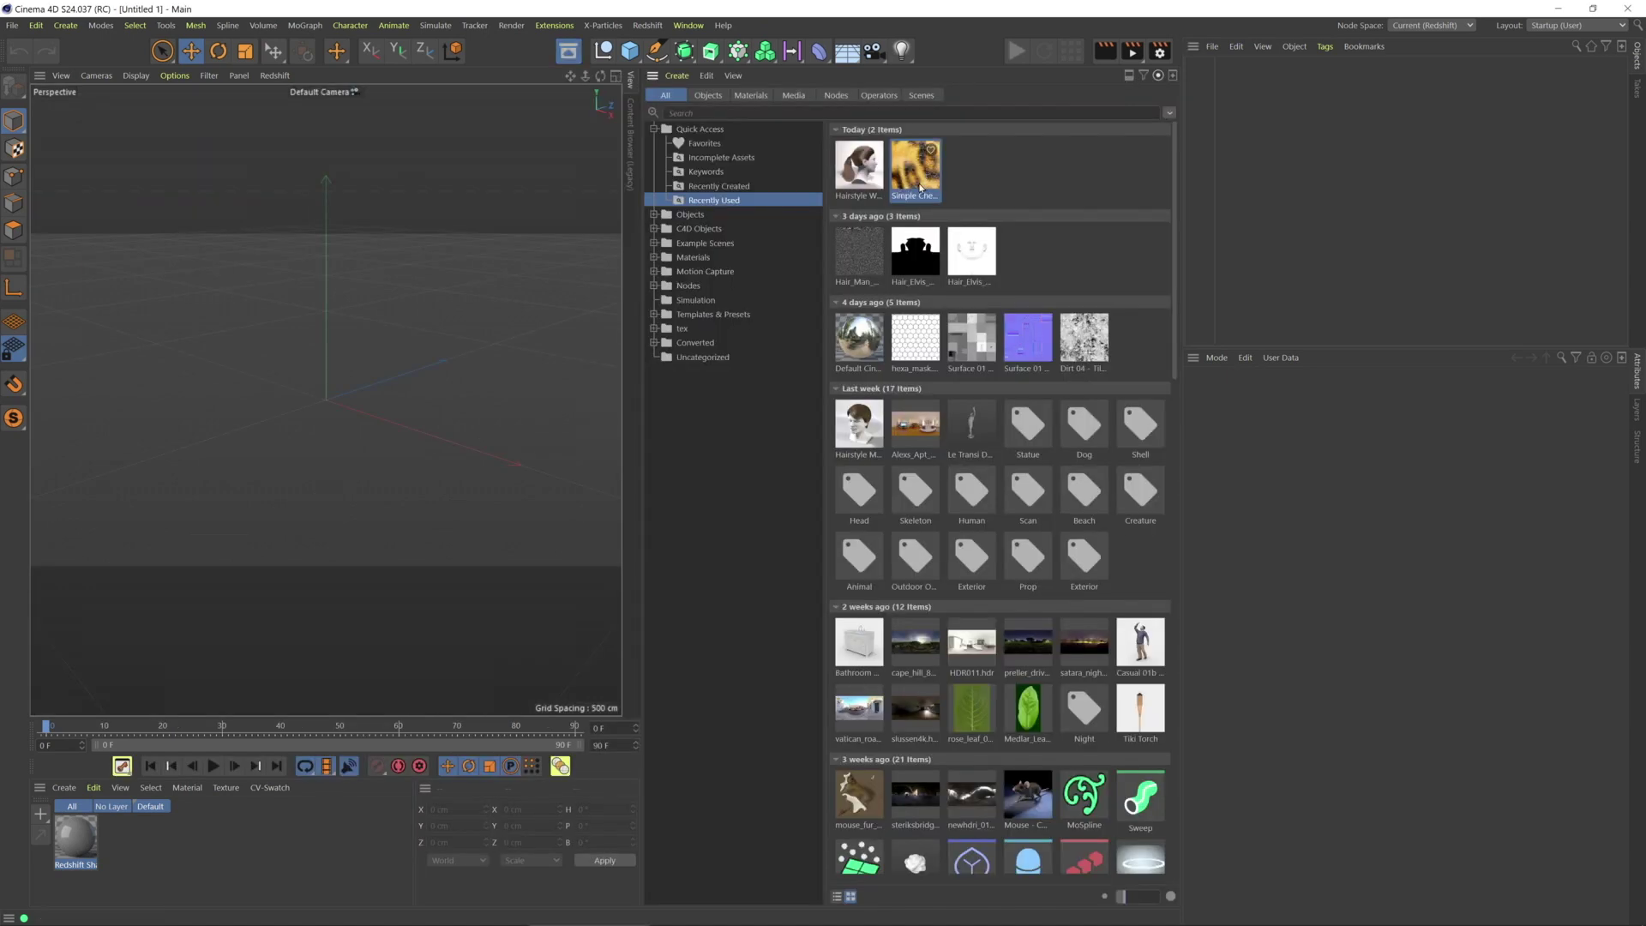
pyautogui.moveTo(1157, 899)
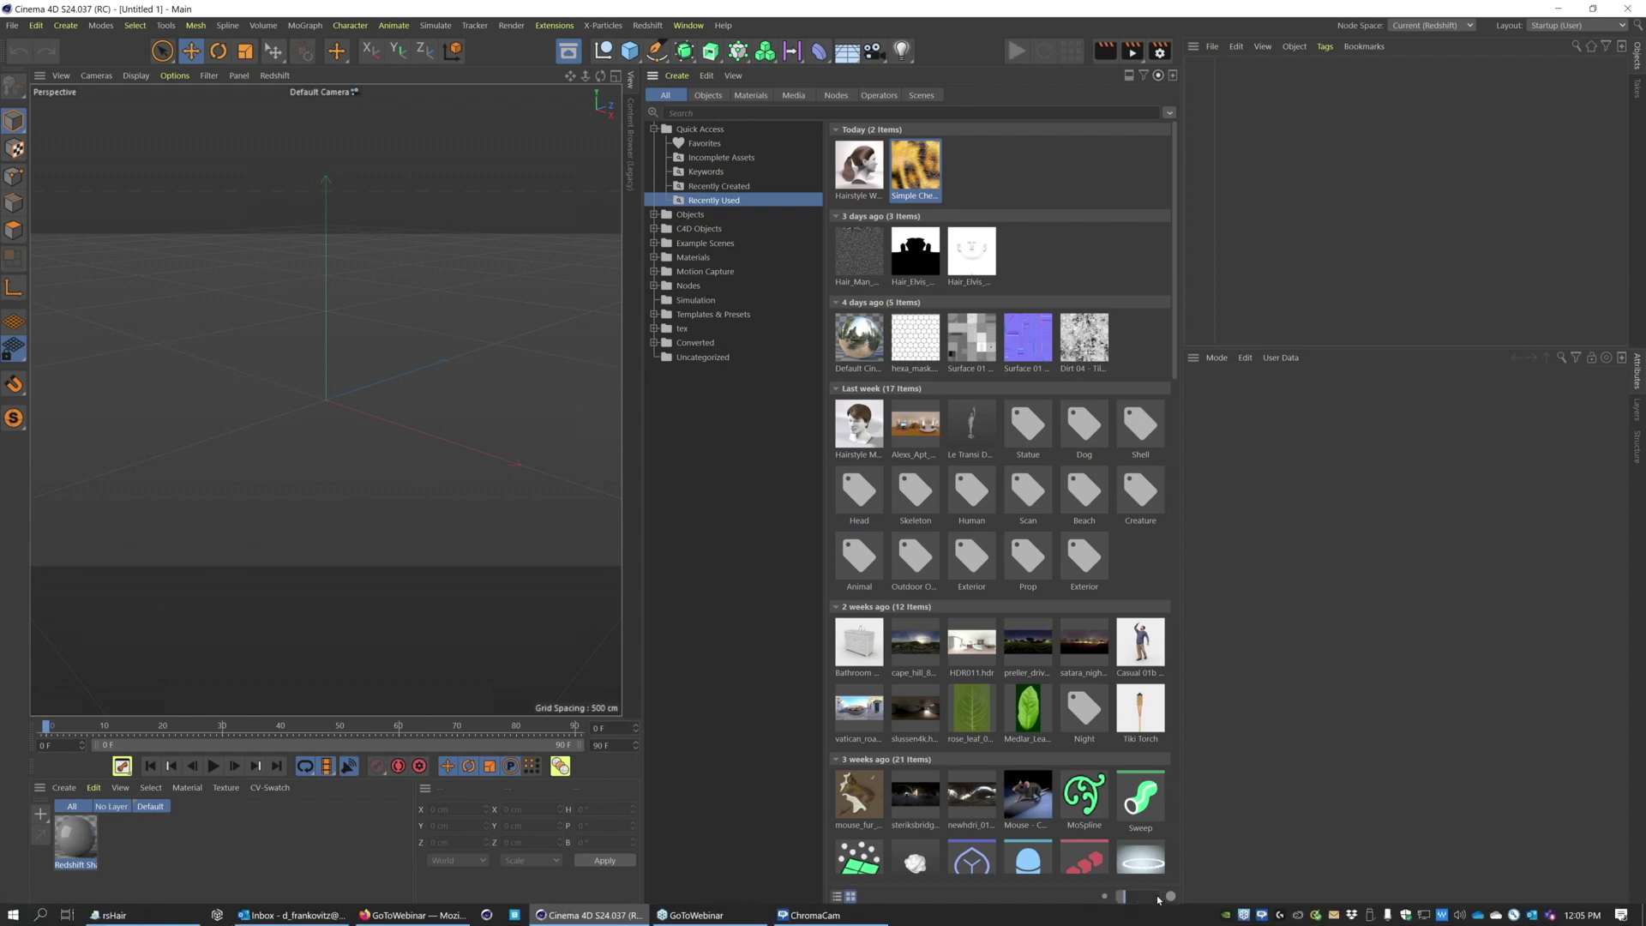
pyautogui.click(1157, 900)
pyautogui.moveTo(1161, 899); pyautogui.dragTo(1166, 899)
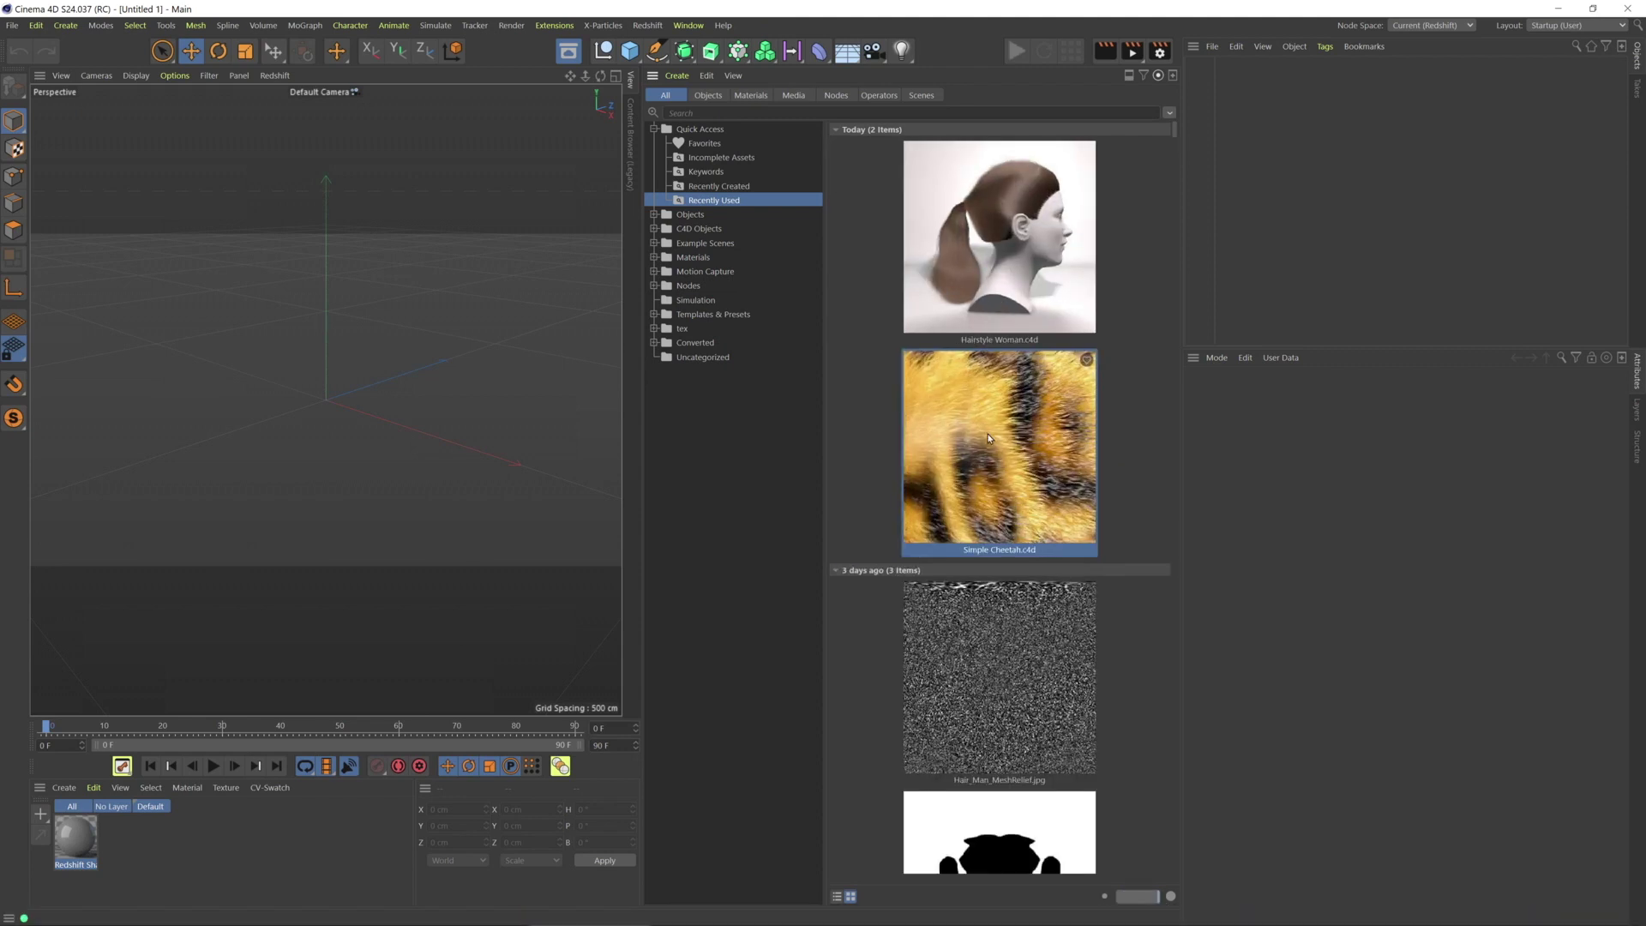
pyautogui.rightClick(990, 437)
pyautogui.click(1001, 442)
# Close the Content Browser and render the furry cheetah ellipsoid in the active viewport
pyautogui.click(1173, 74)
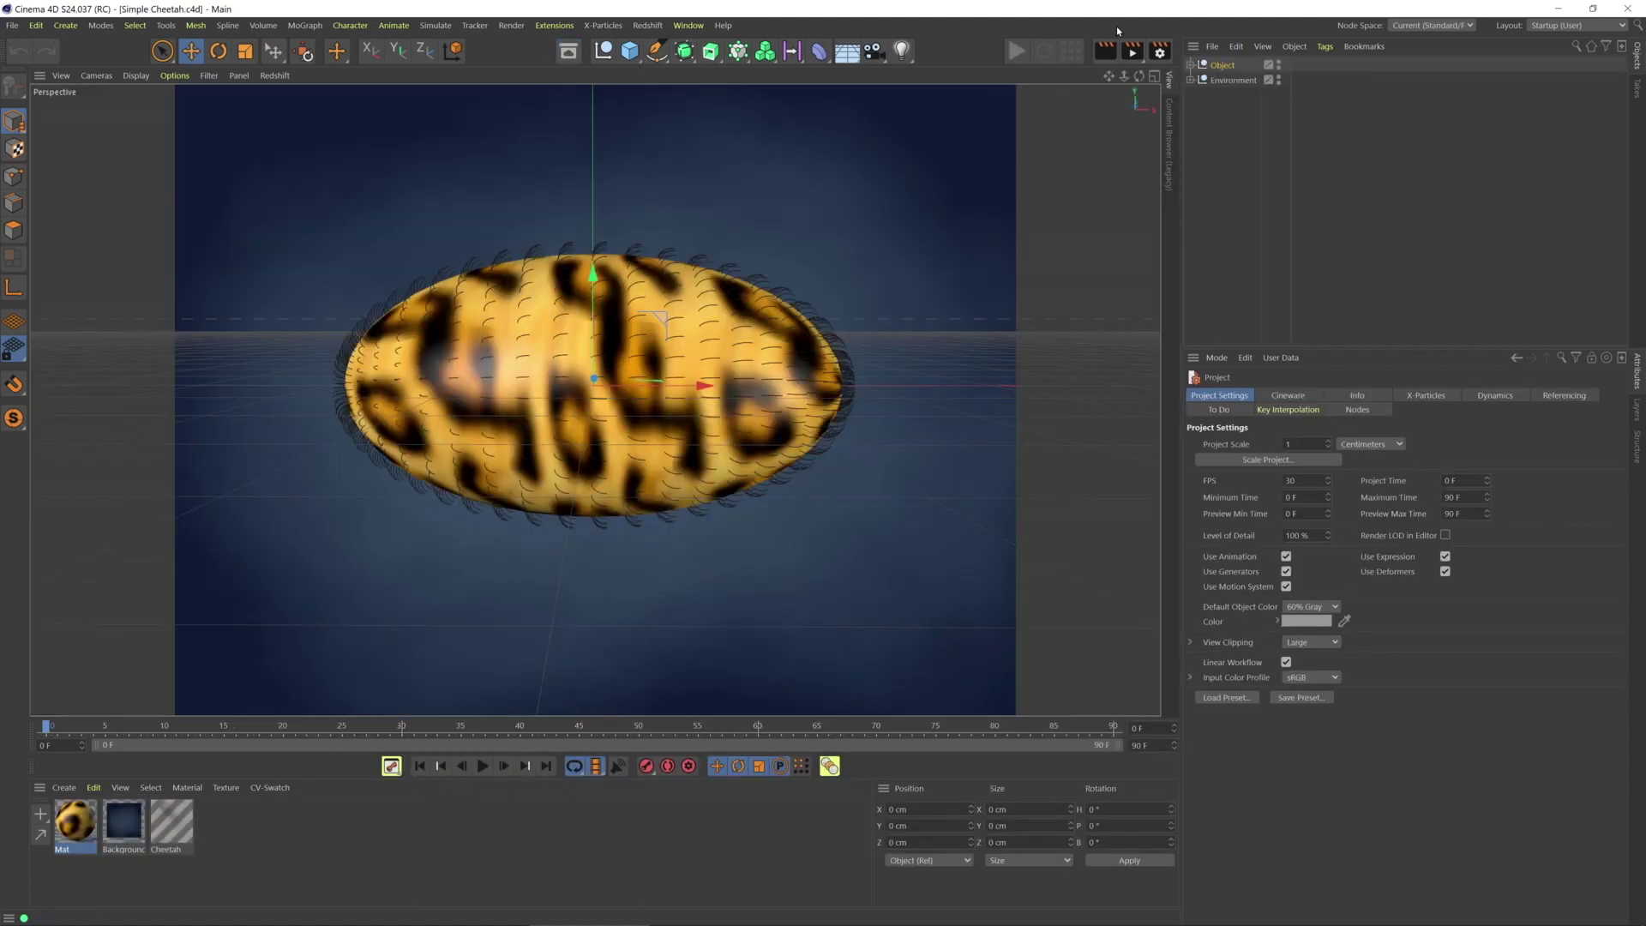
pyautogui.click(1105, 52)
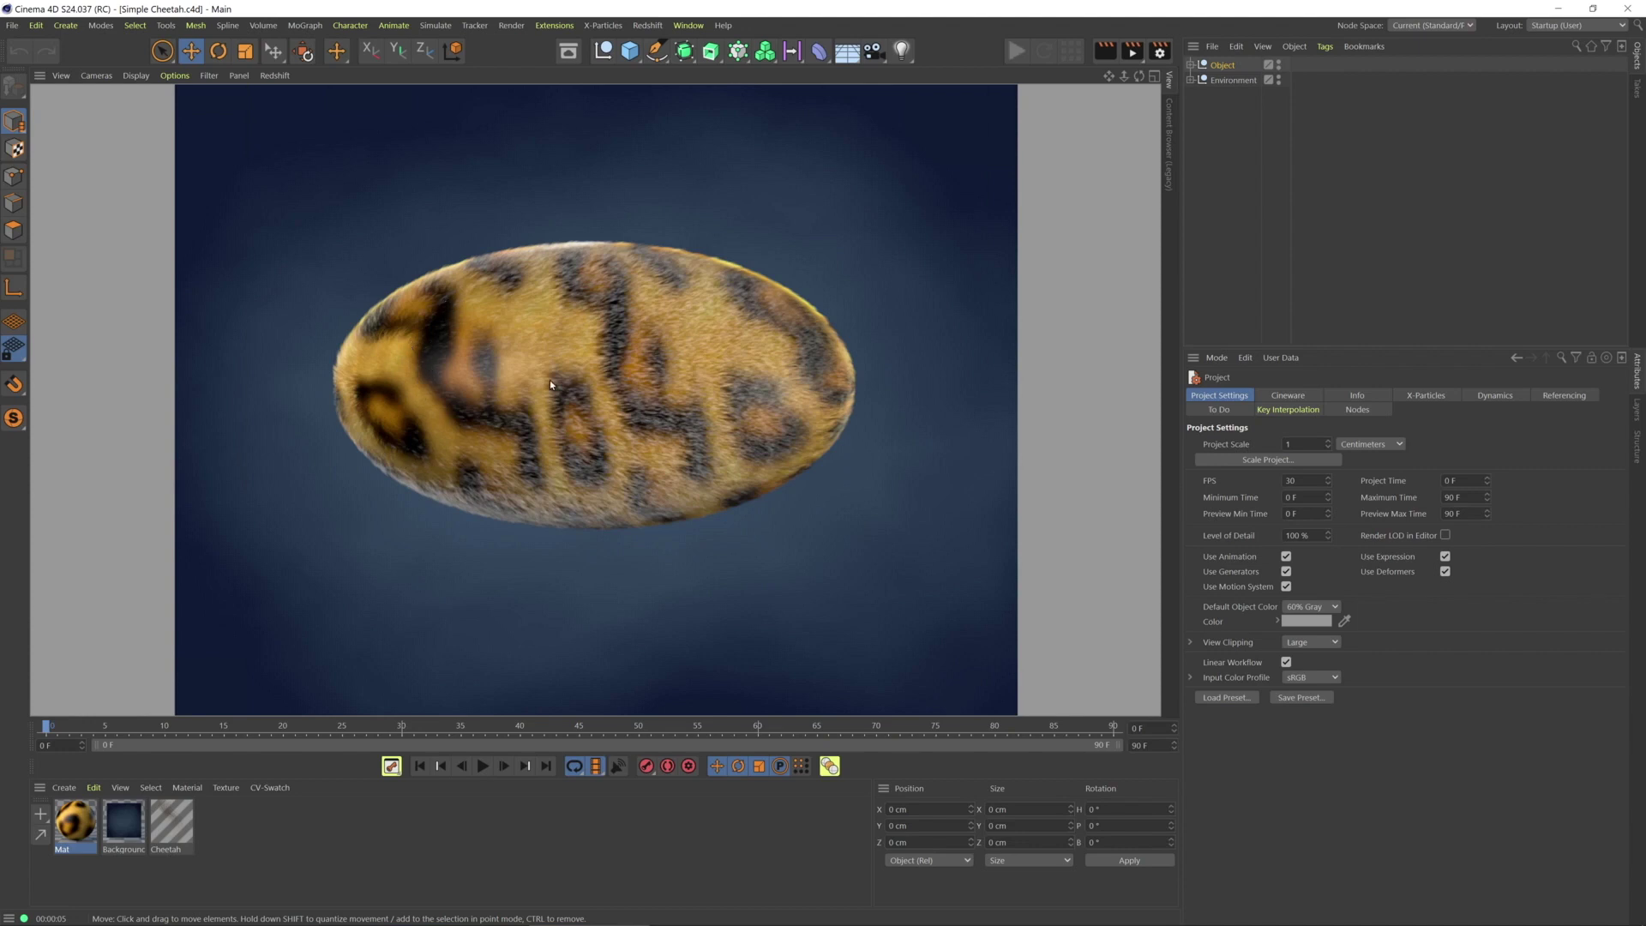
# Set the renderer to Redshift with Global Illumination off and bucket quality Low
pyautogui.click(1159, 52)
pyautogui.click(1095, 75)
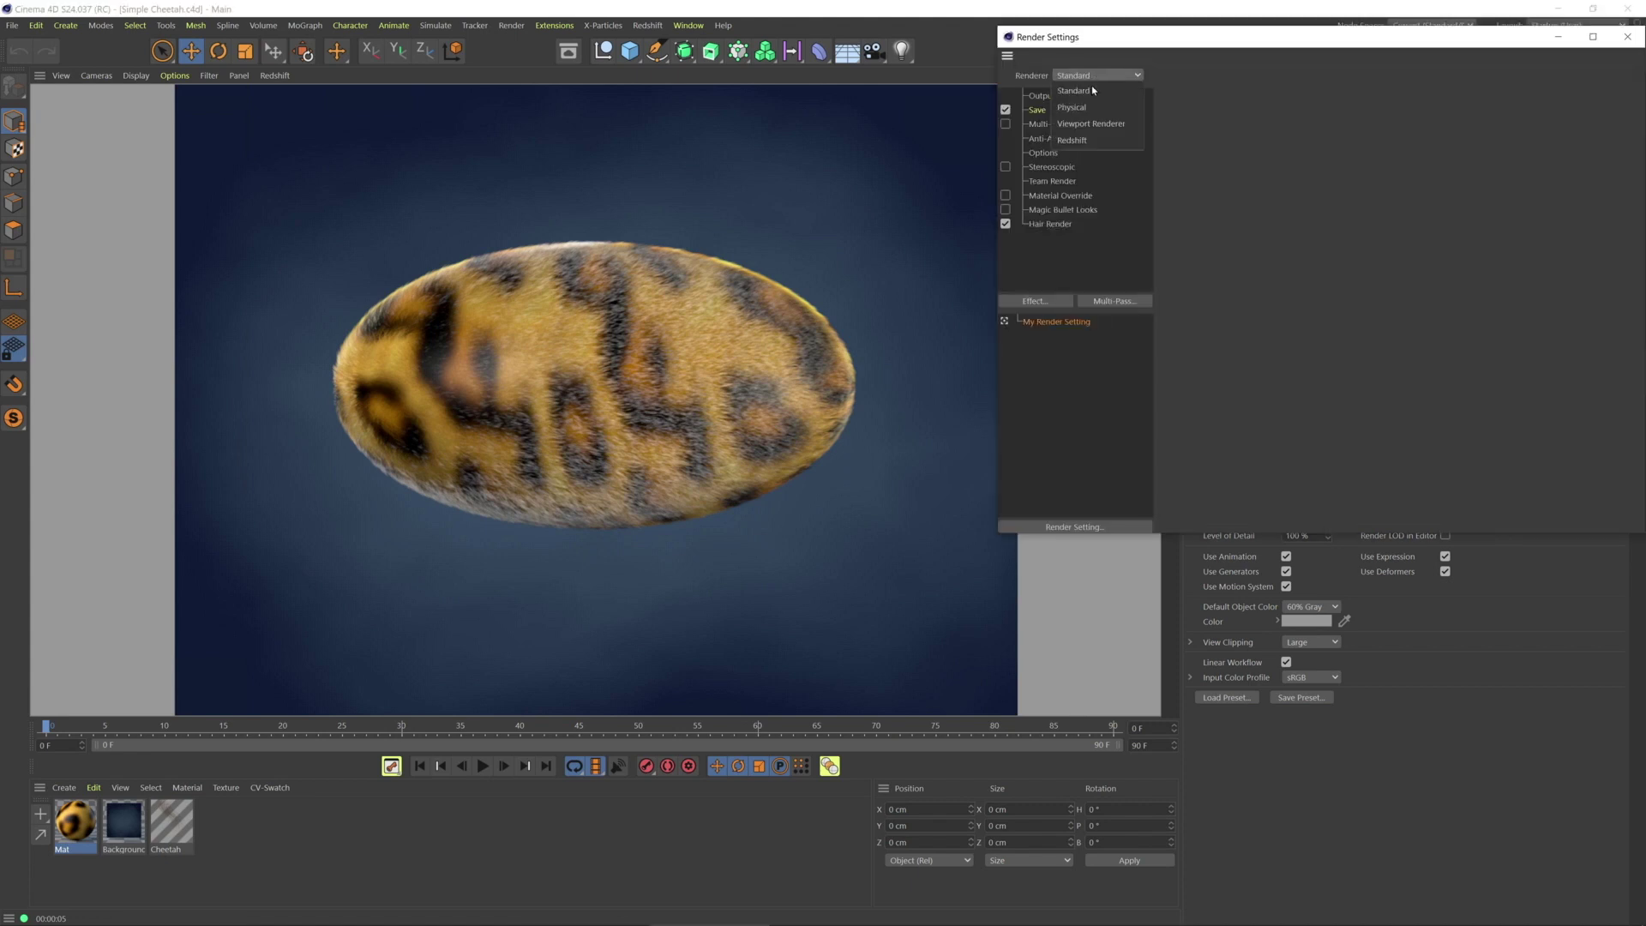
pyautogui.click(1092, 140)
pyautogui.moveTo(1200, 37); pyautogui.dragTo(1047, 239)
pyautogui.click(1159, 377)
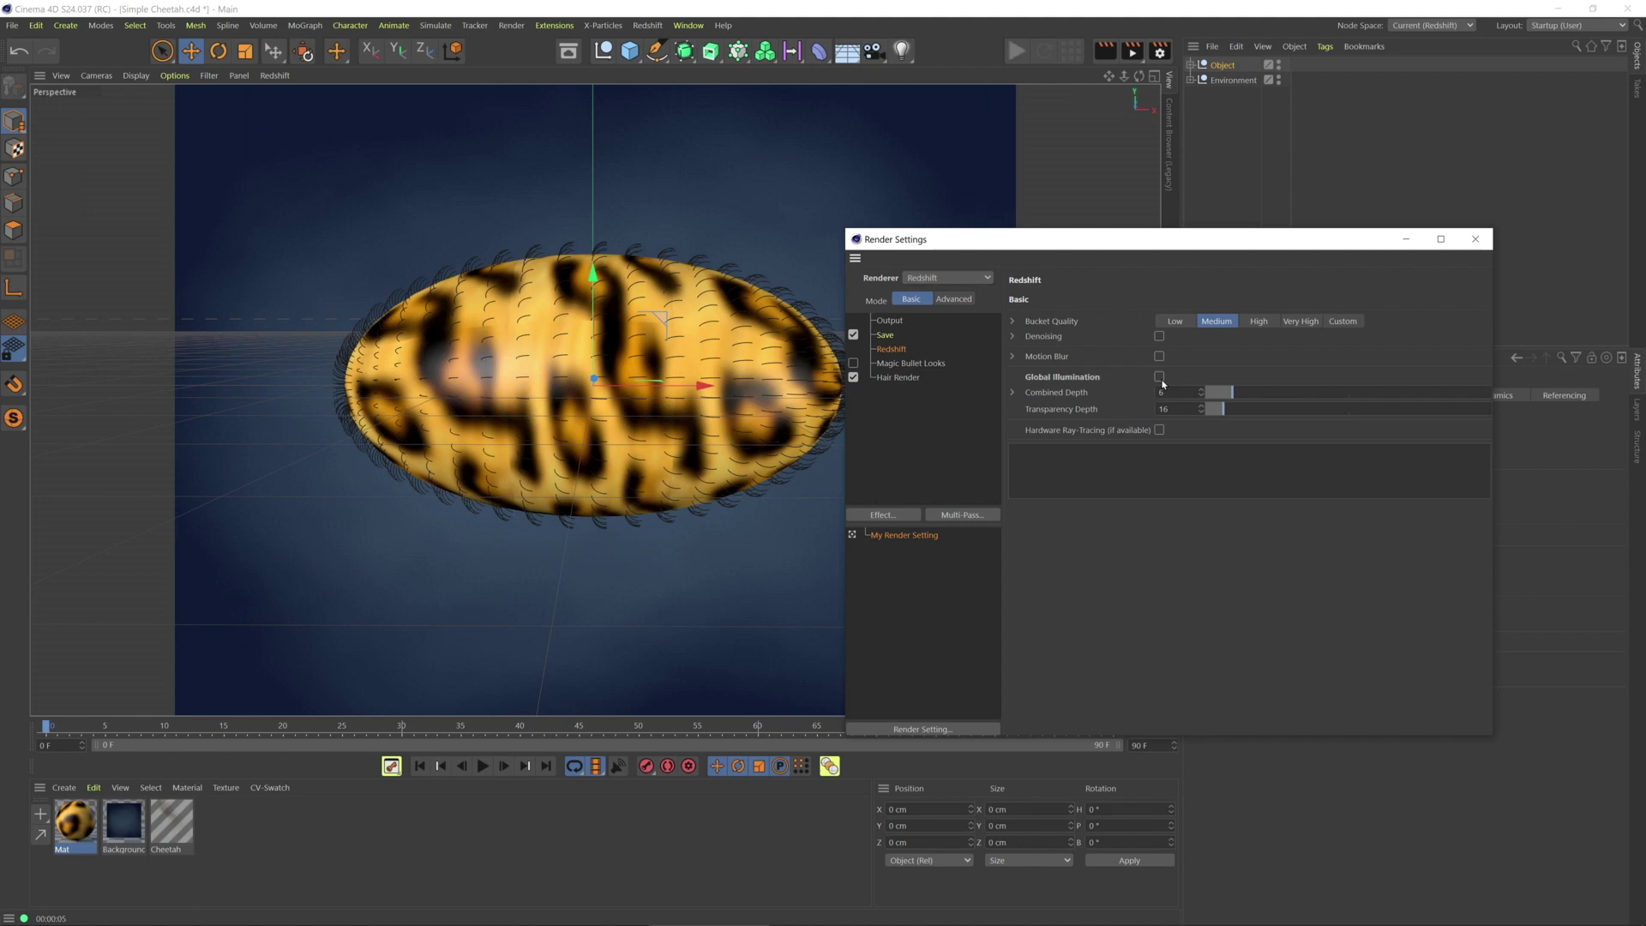
pyautogui.click(1175, 322)
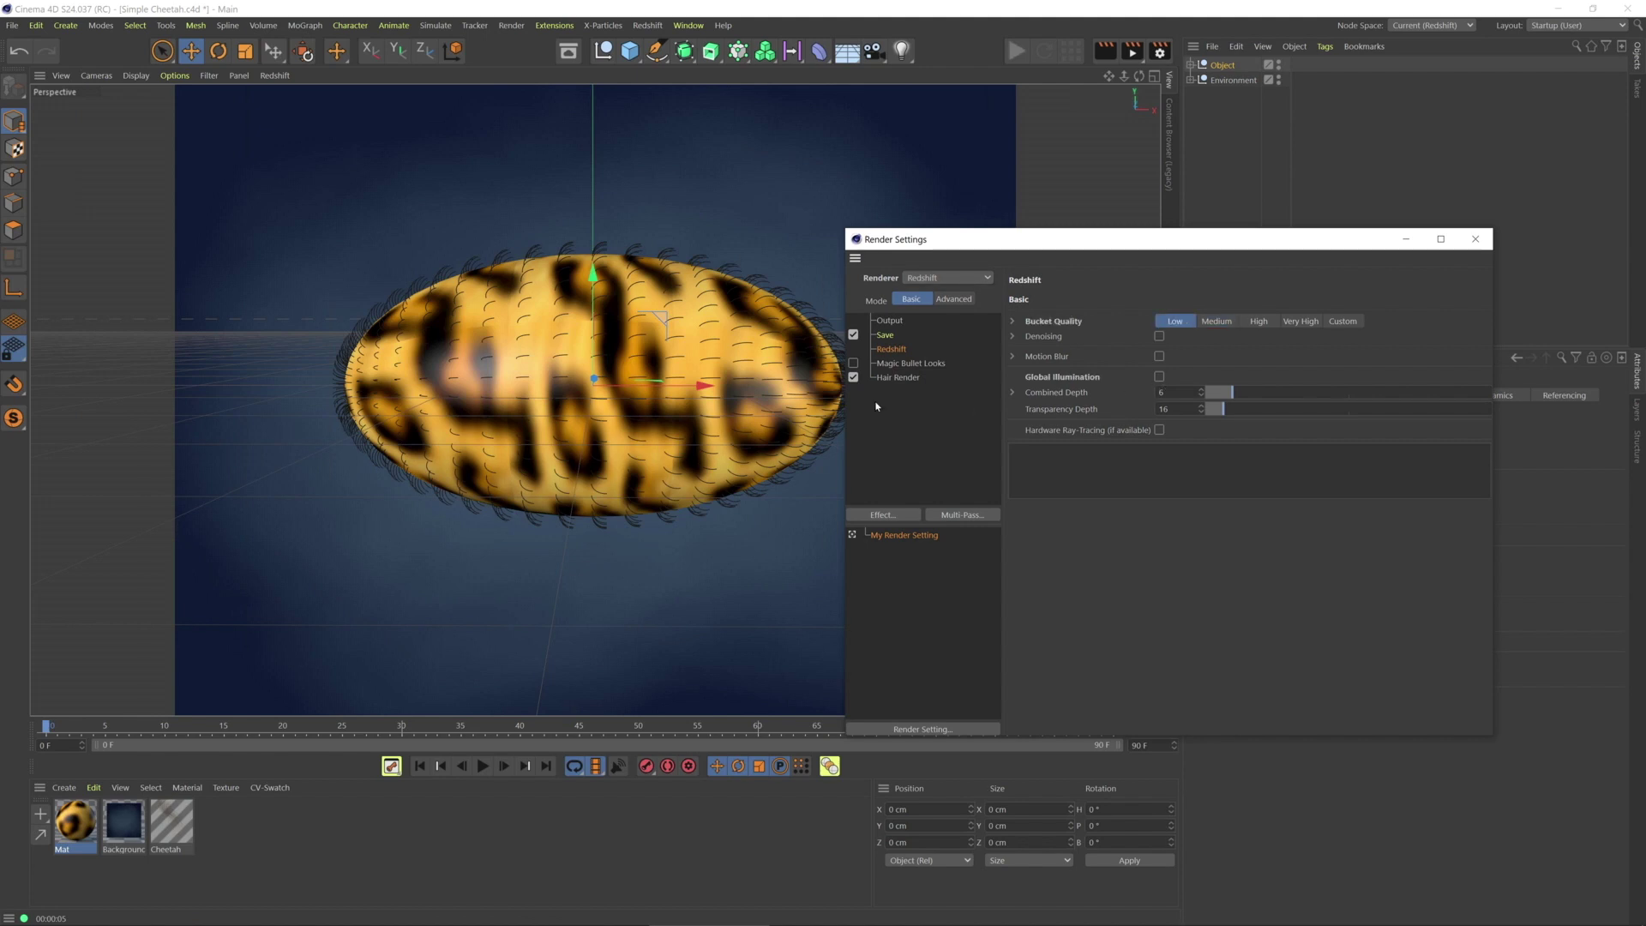
# In Advanced mode, disable Caustics and the Default Light, then close Render Settings
pyautogui.click(952, 299)
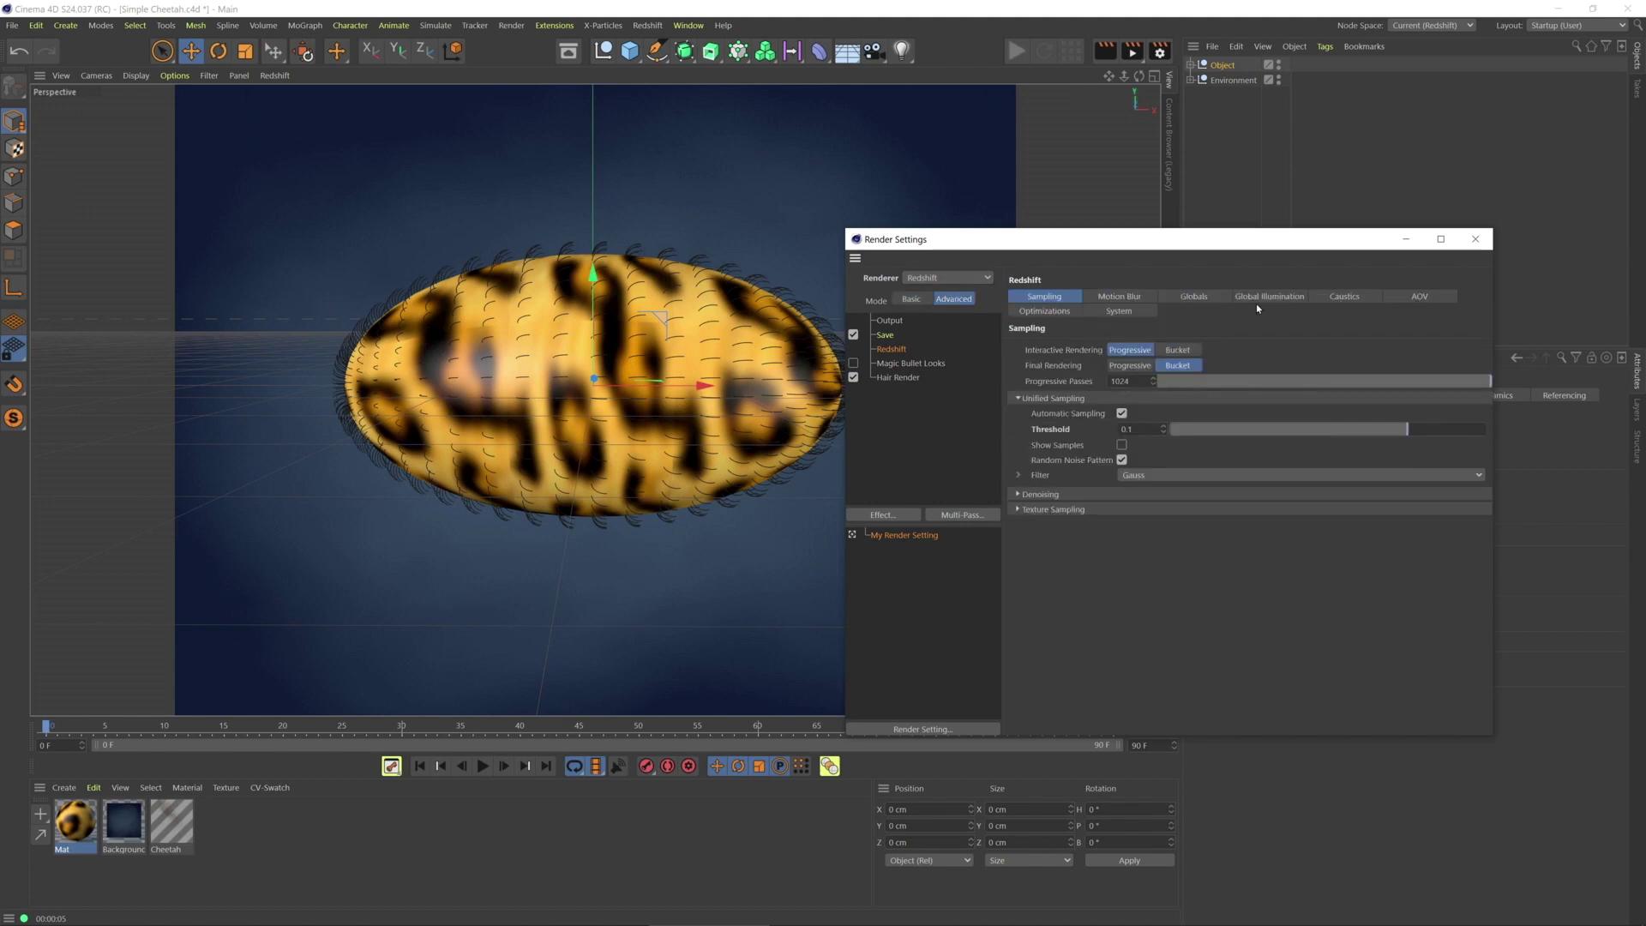
pyautogui.click(1343, 300)
pyautogui.click(1085, 348)
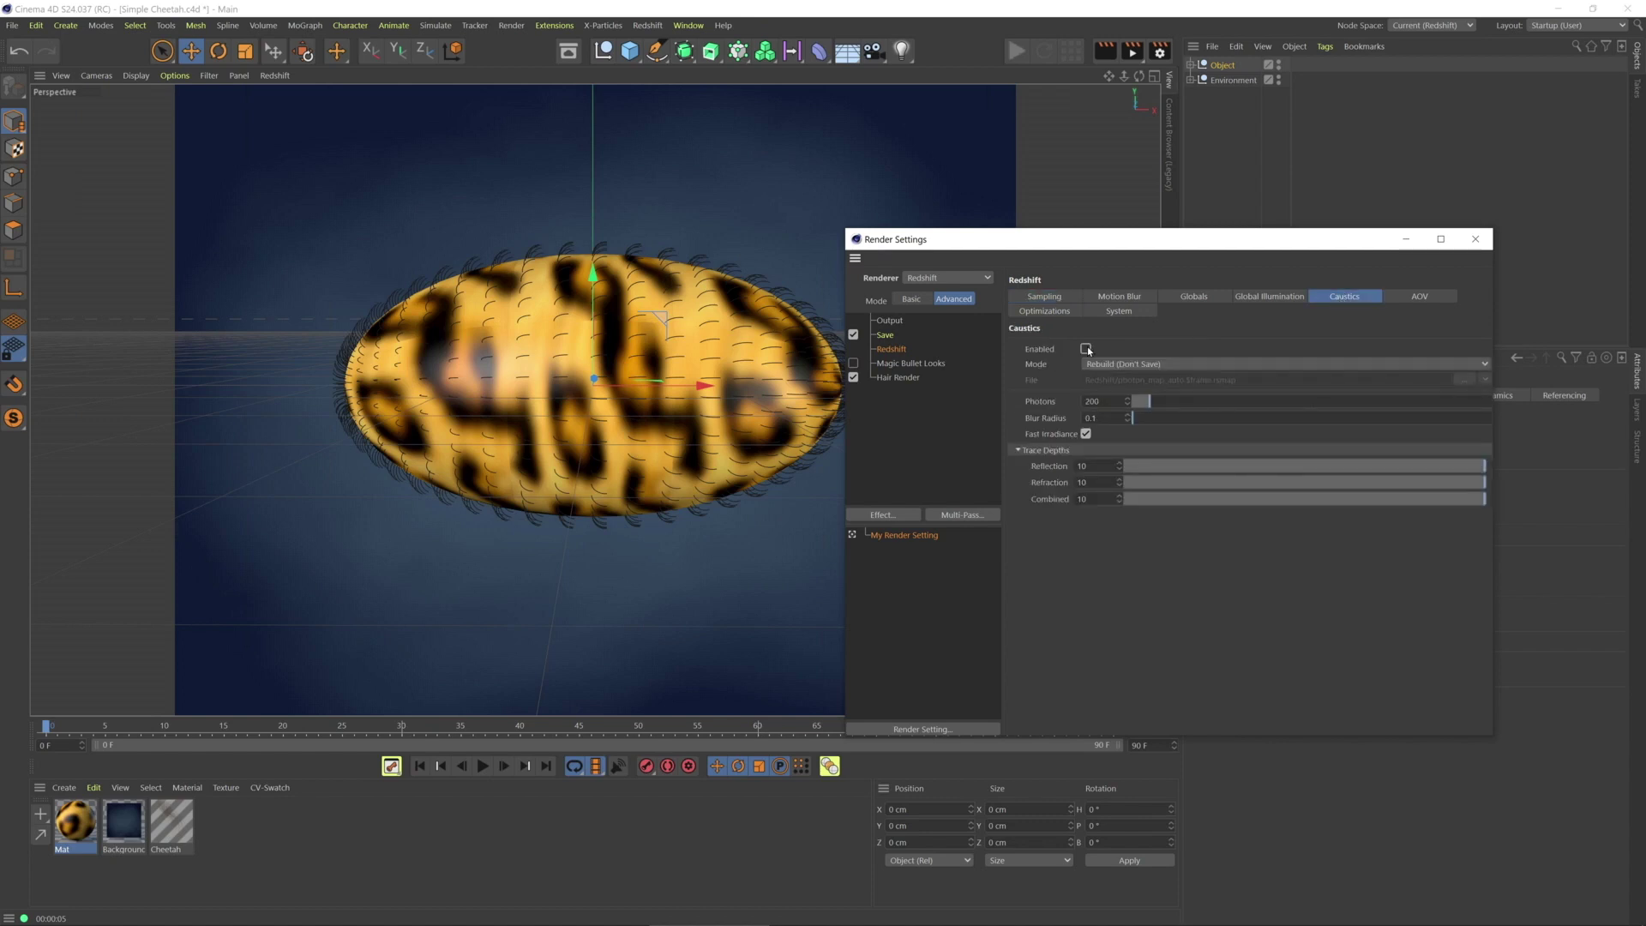
pyautogui.click(1193, 296)
pyautogui.click(1113, 349)
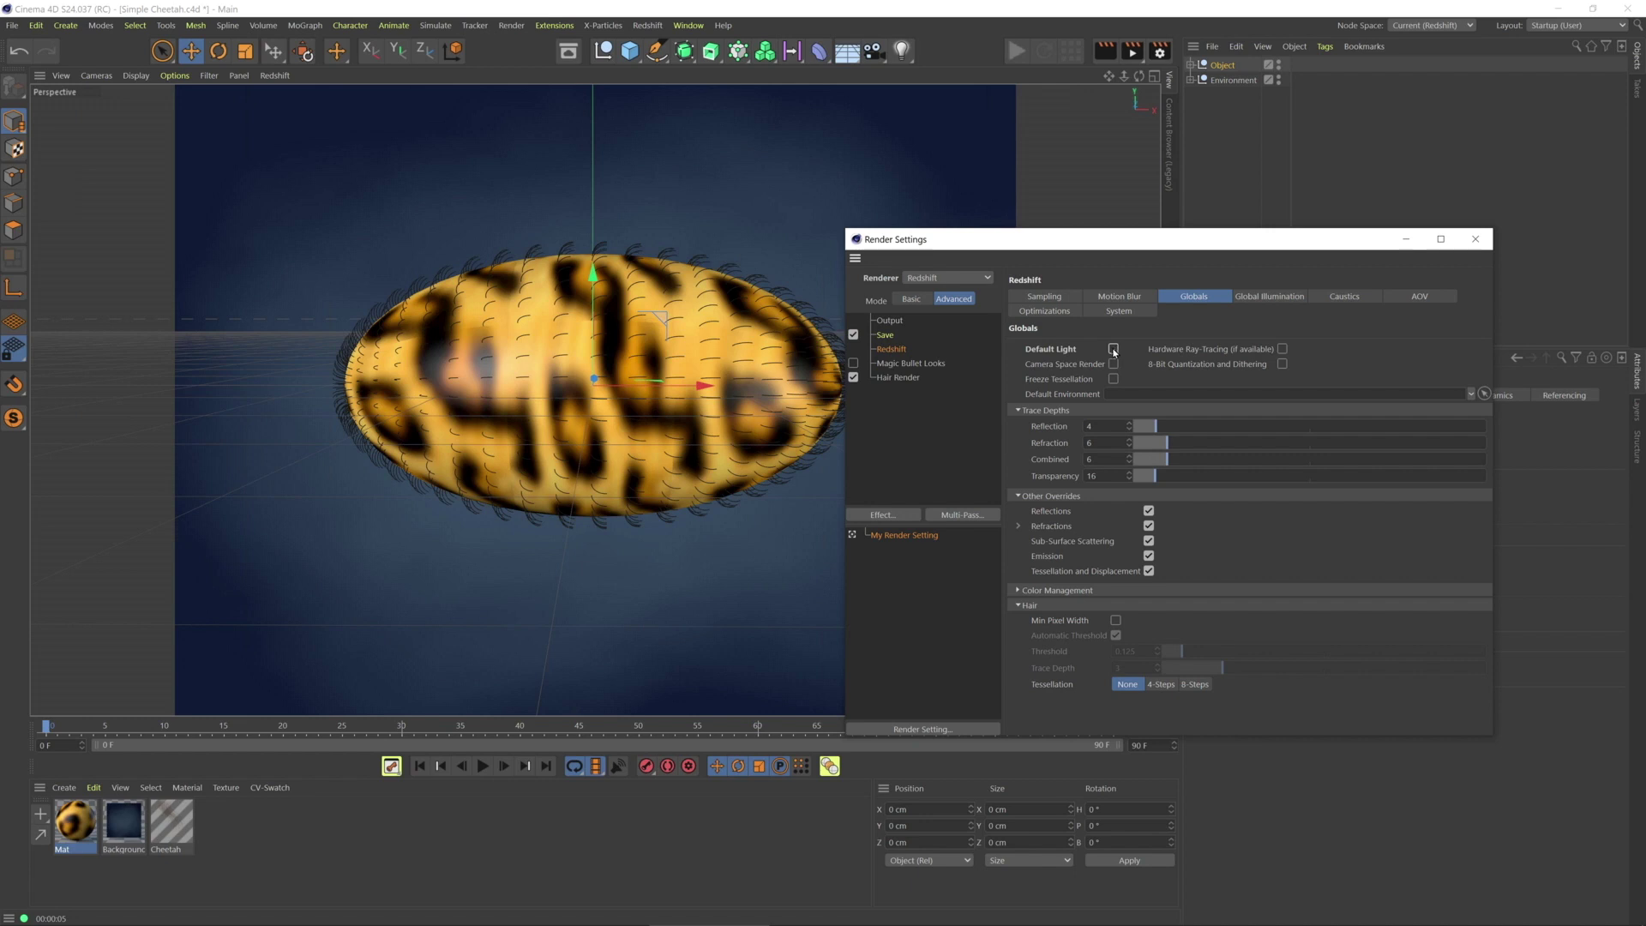
pyautogui.click(1047, 297)
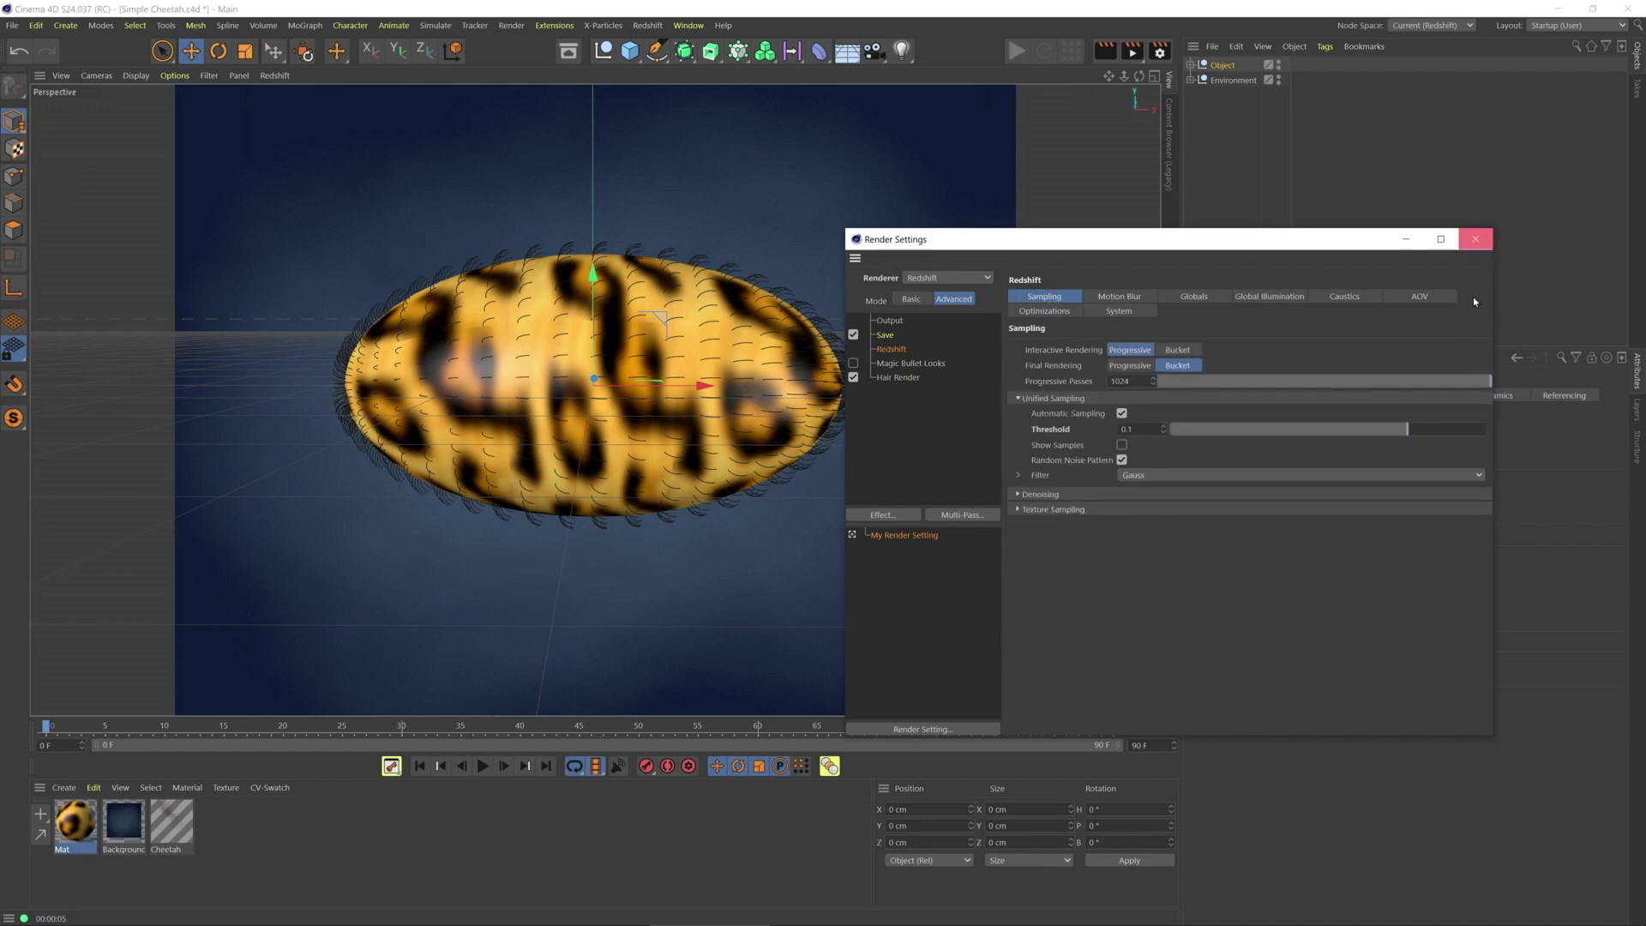
pyautogui.click(1474, 239)
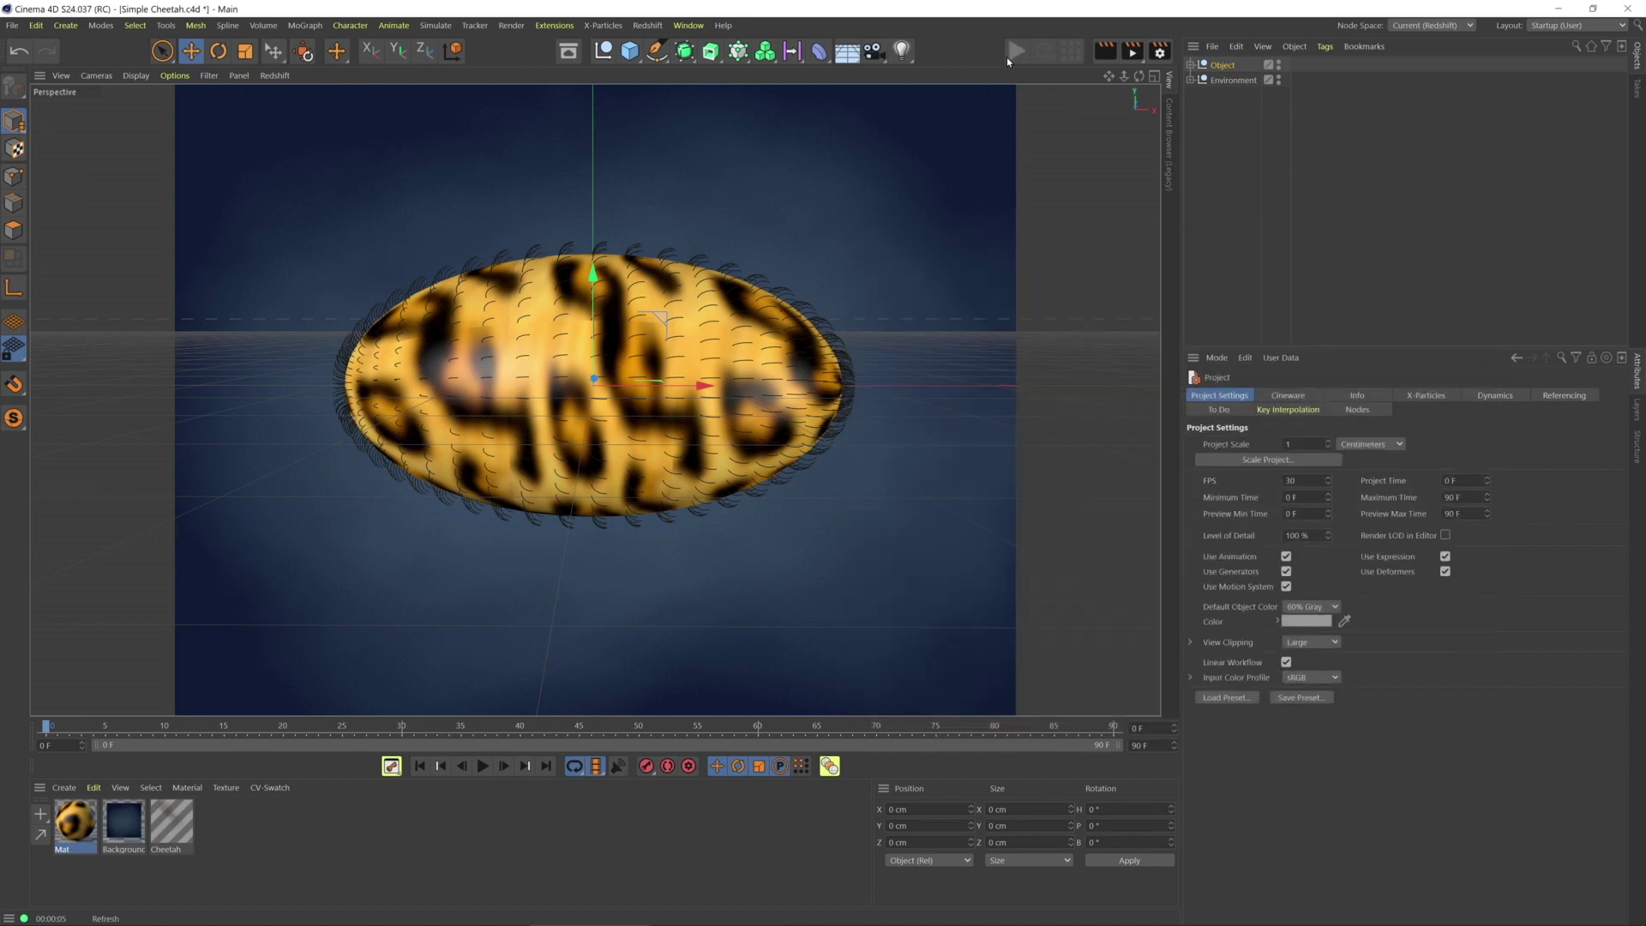
# Start the Redshift IPR to progressively render the furry cheetah ellipsoid
pyautogui.click(1017, 53)
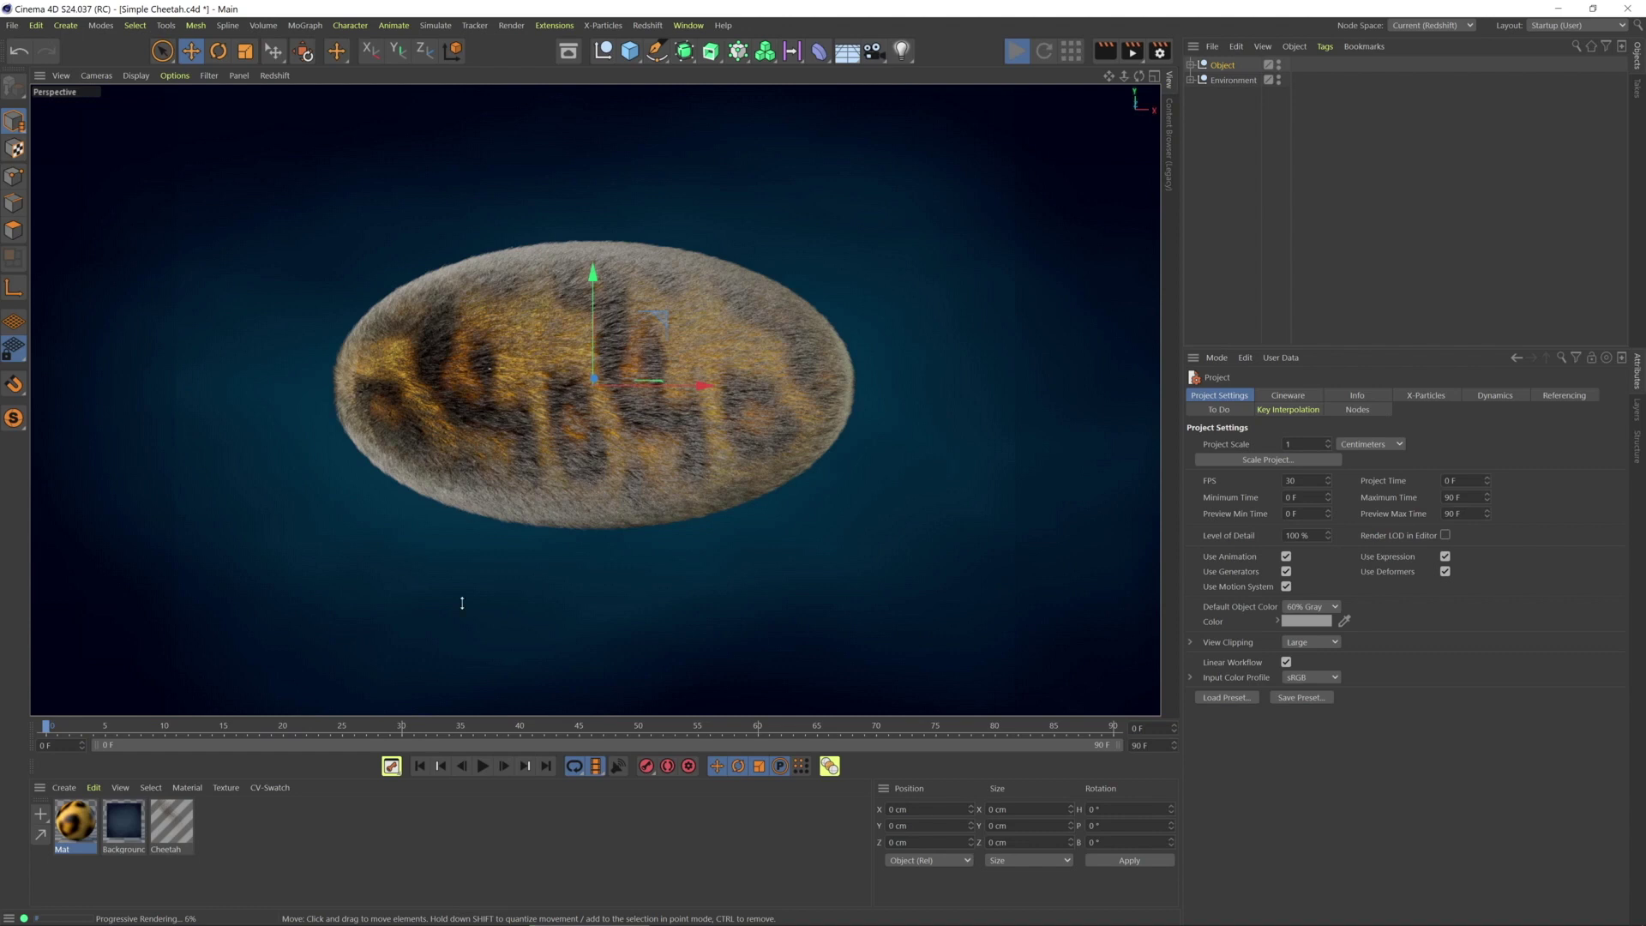
# Expand Object, switch the Object Manager to Large Icons, and move Hair above Body
pyautogui.click(64, 787)
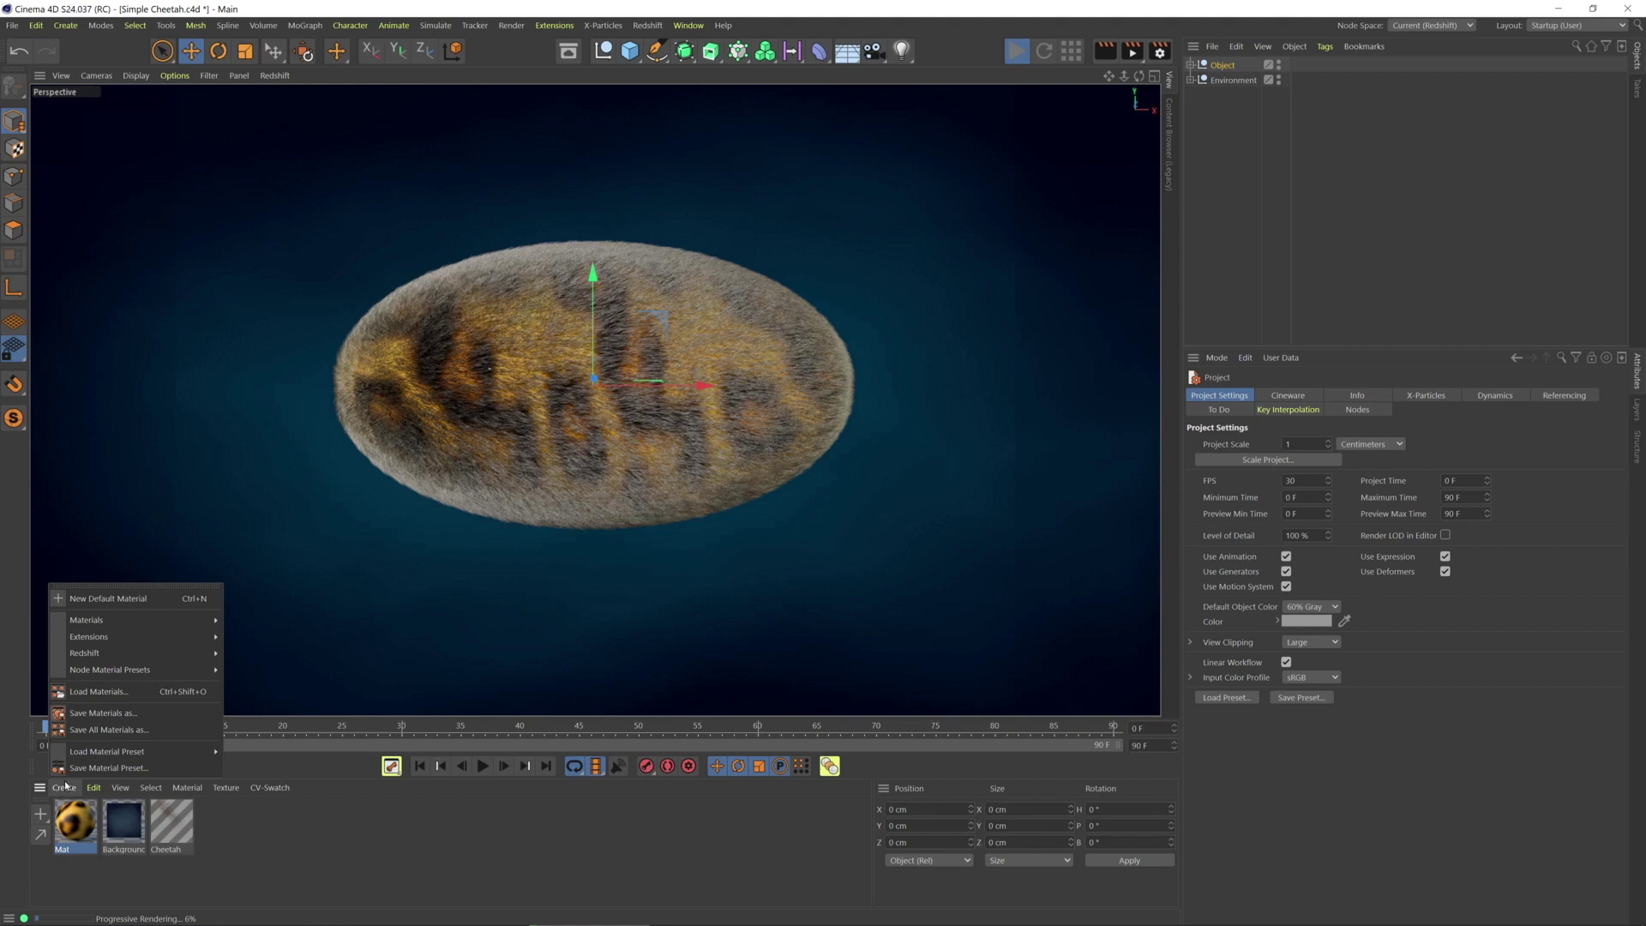
pyautogui.moveTo(115, 656)
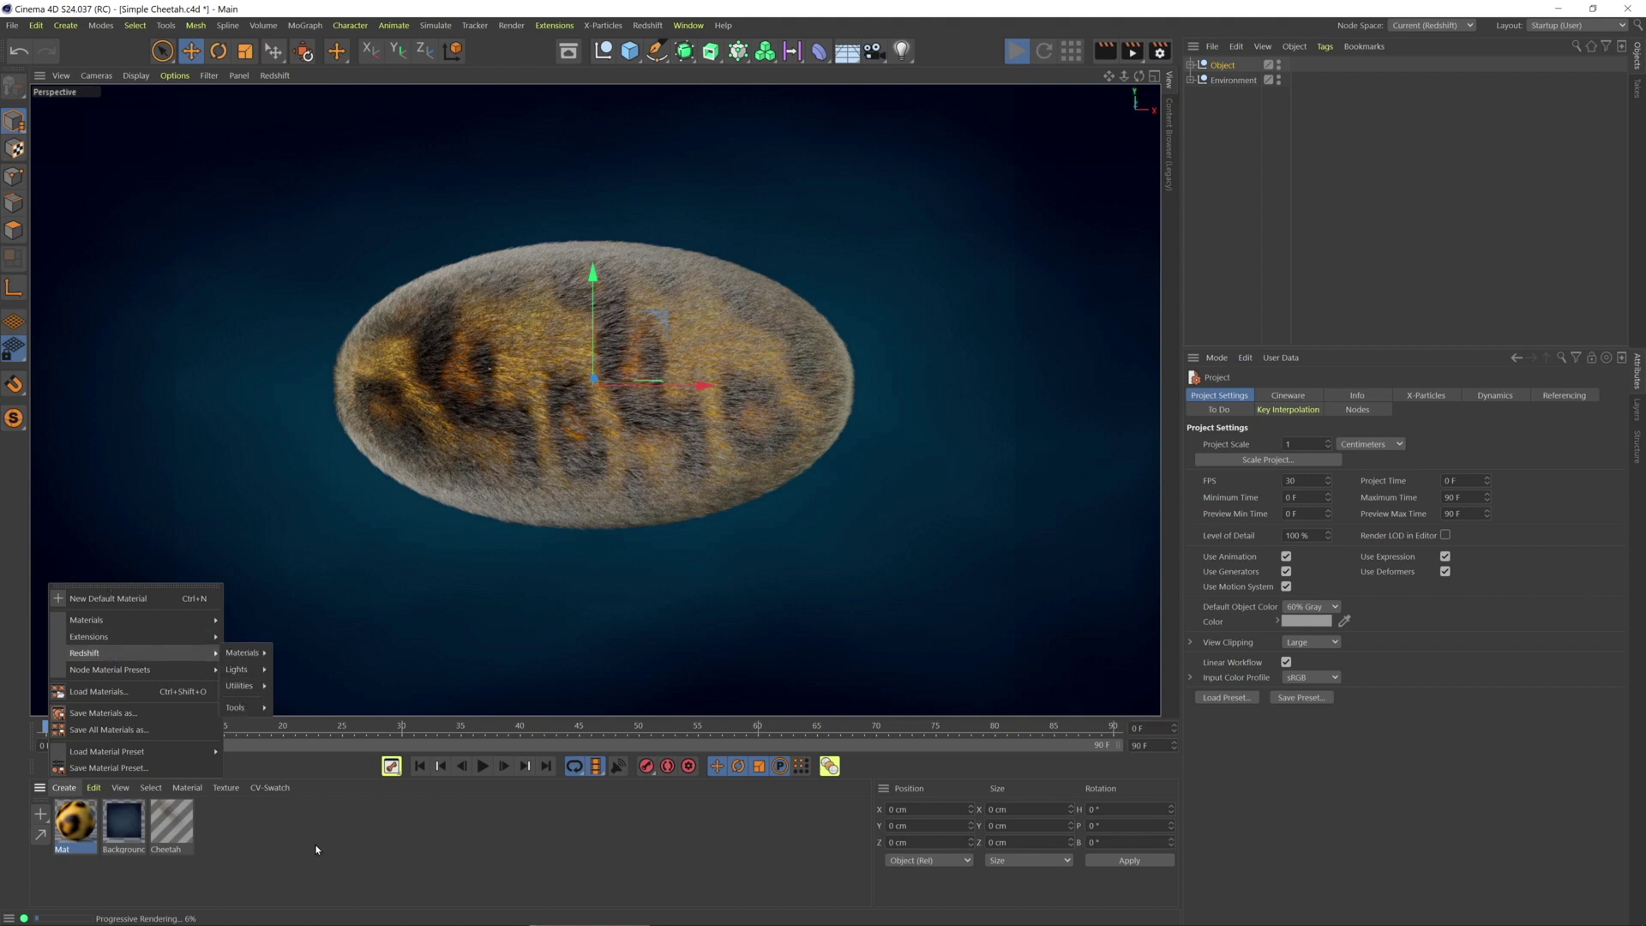
pyautogui.click(58, 834)
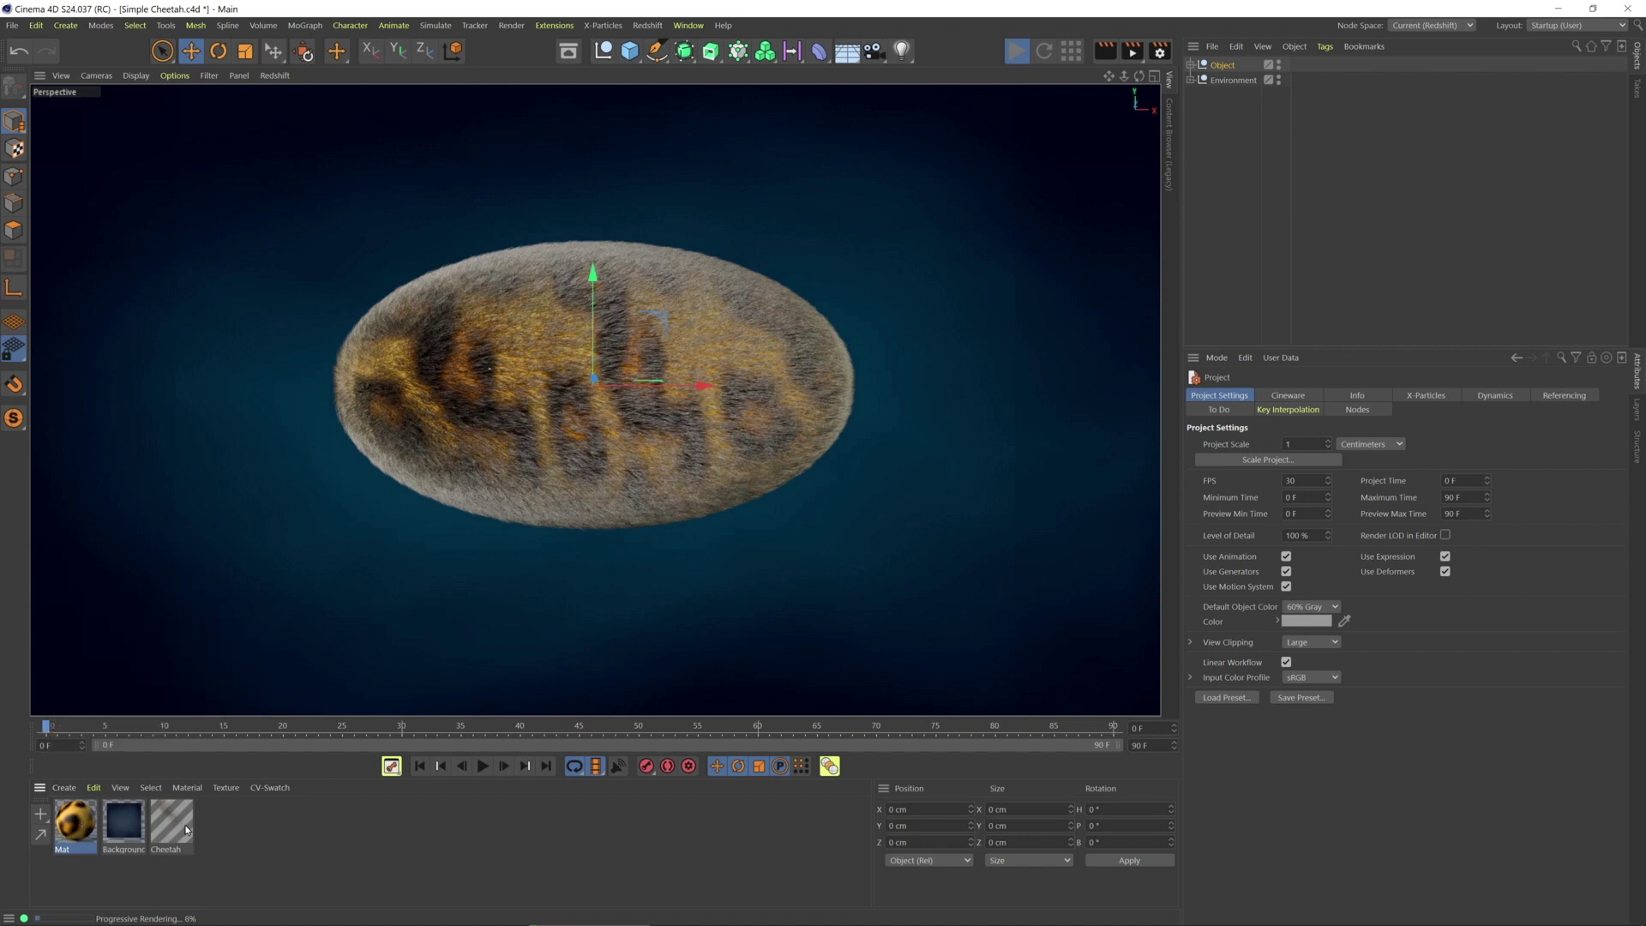
pyautogui.click(1189, 65)
pyautogui.click(1263, 48)
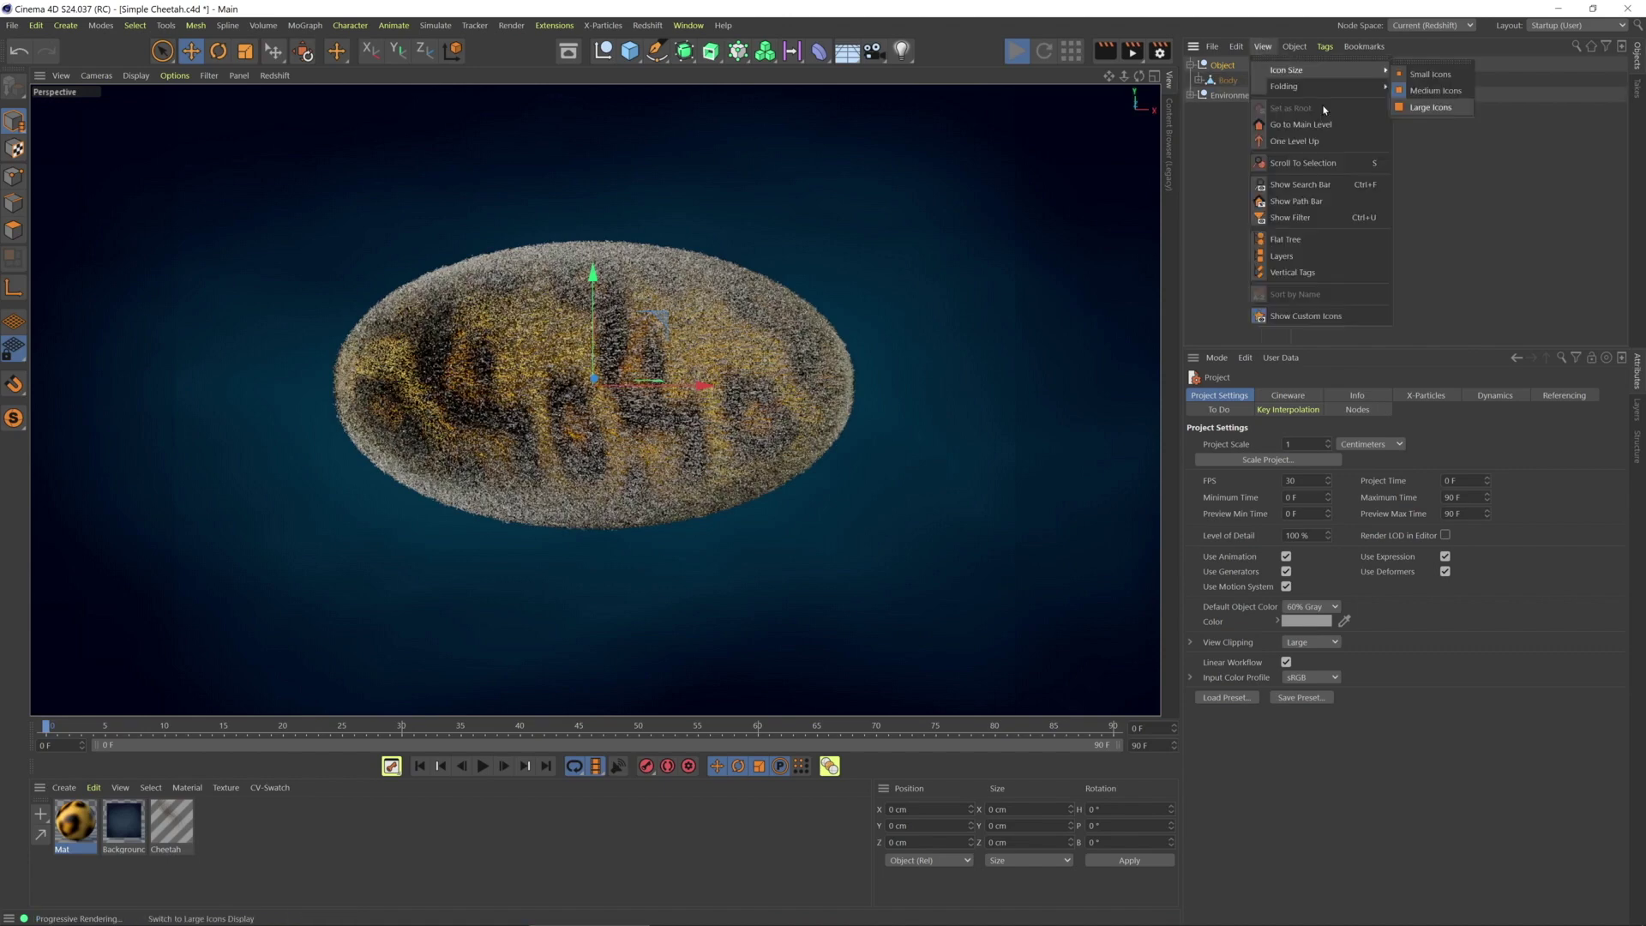
pyautogui.click(1431, 107)
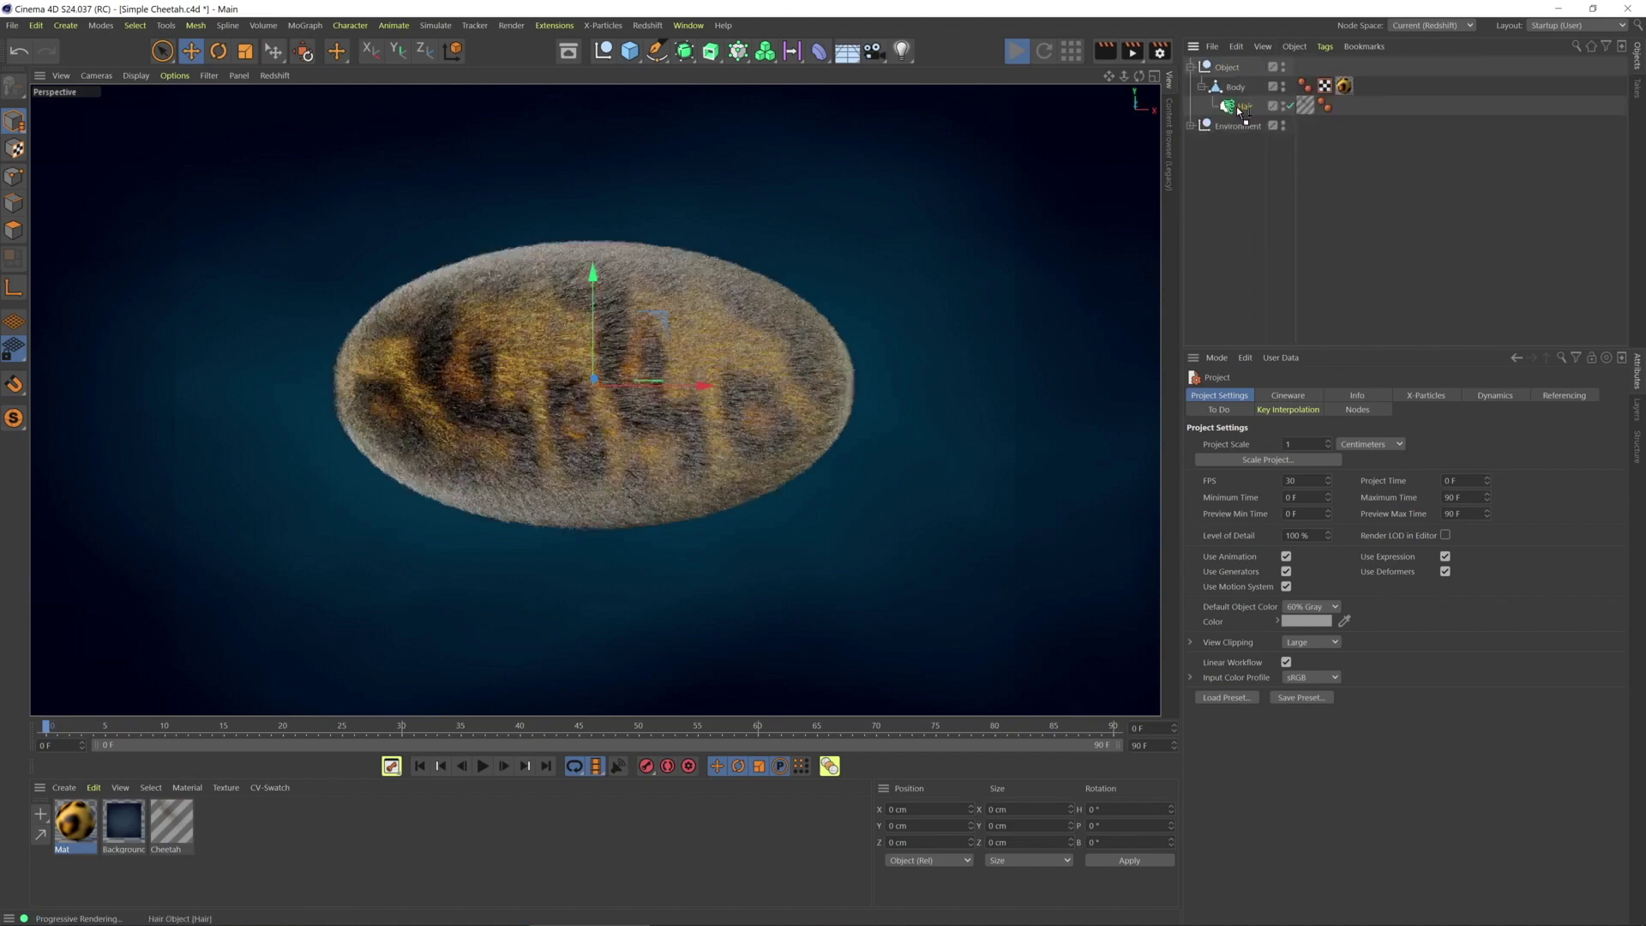
pyautogui.moveTo(1239, 110); pyautogui.dragTo(1224, 95)
# Inspect the Tiles U and V values on Body's Mat tag, then select Hair's material tag
pyautogui.click(1233, 107)
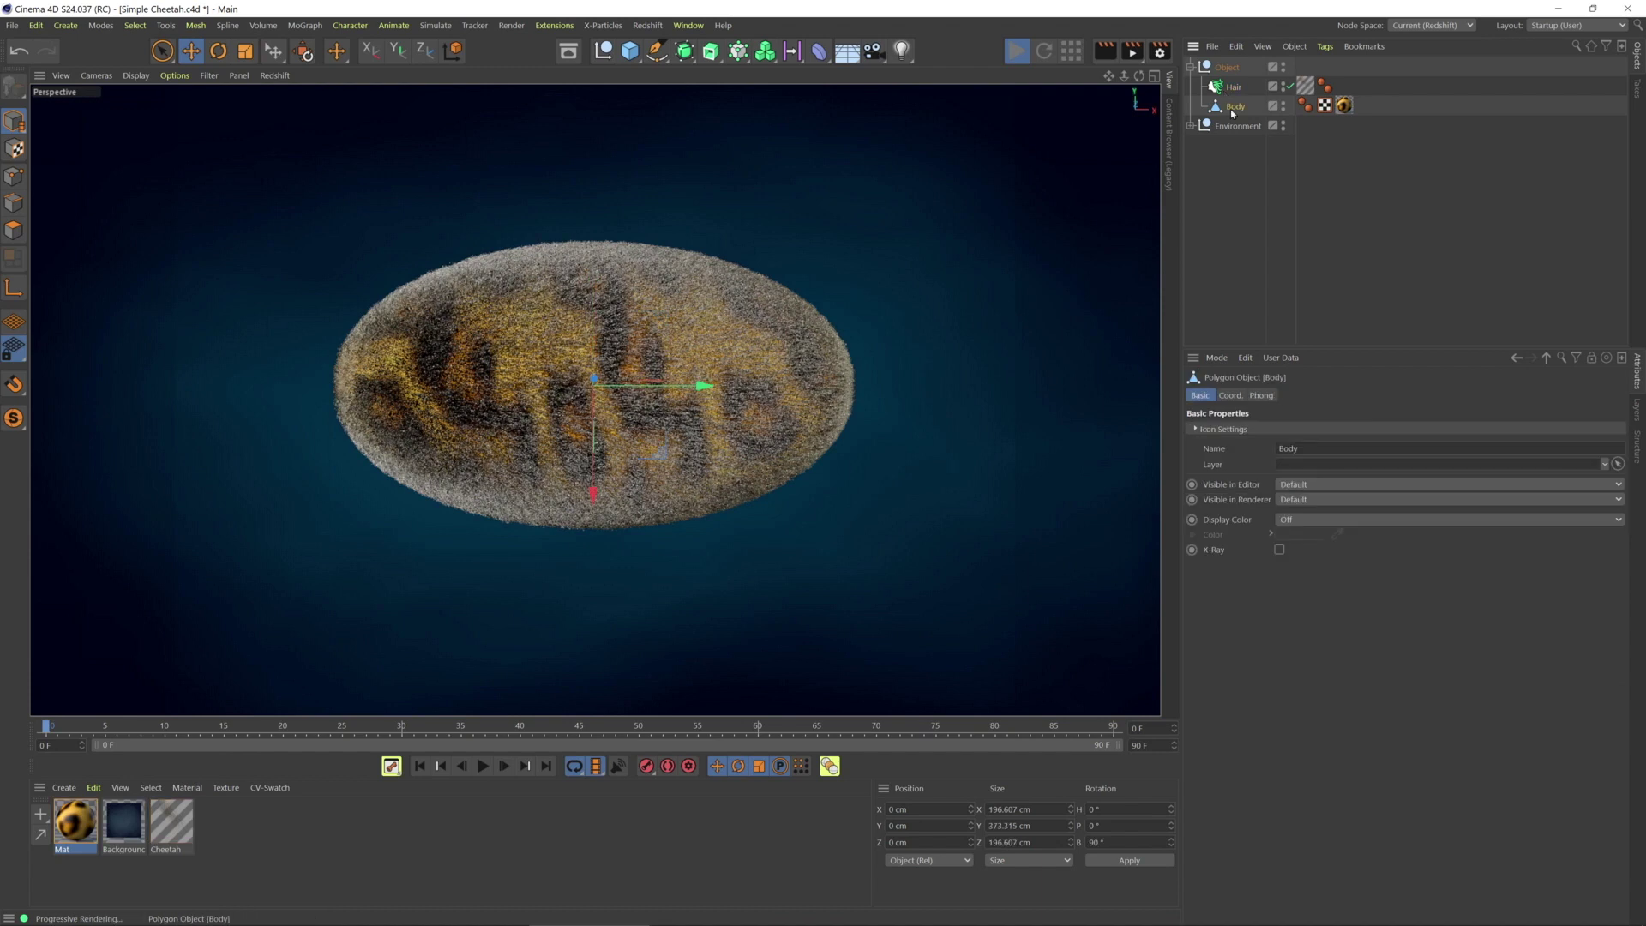
pyautogui.click(1345, 106)
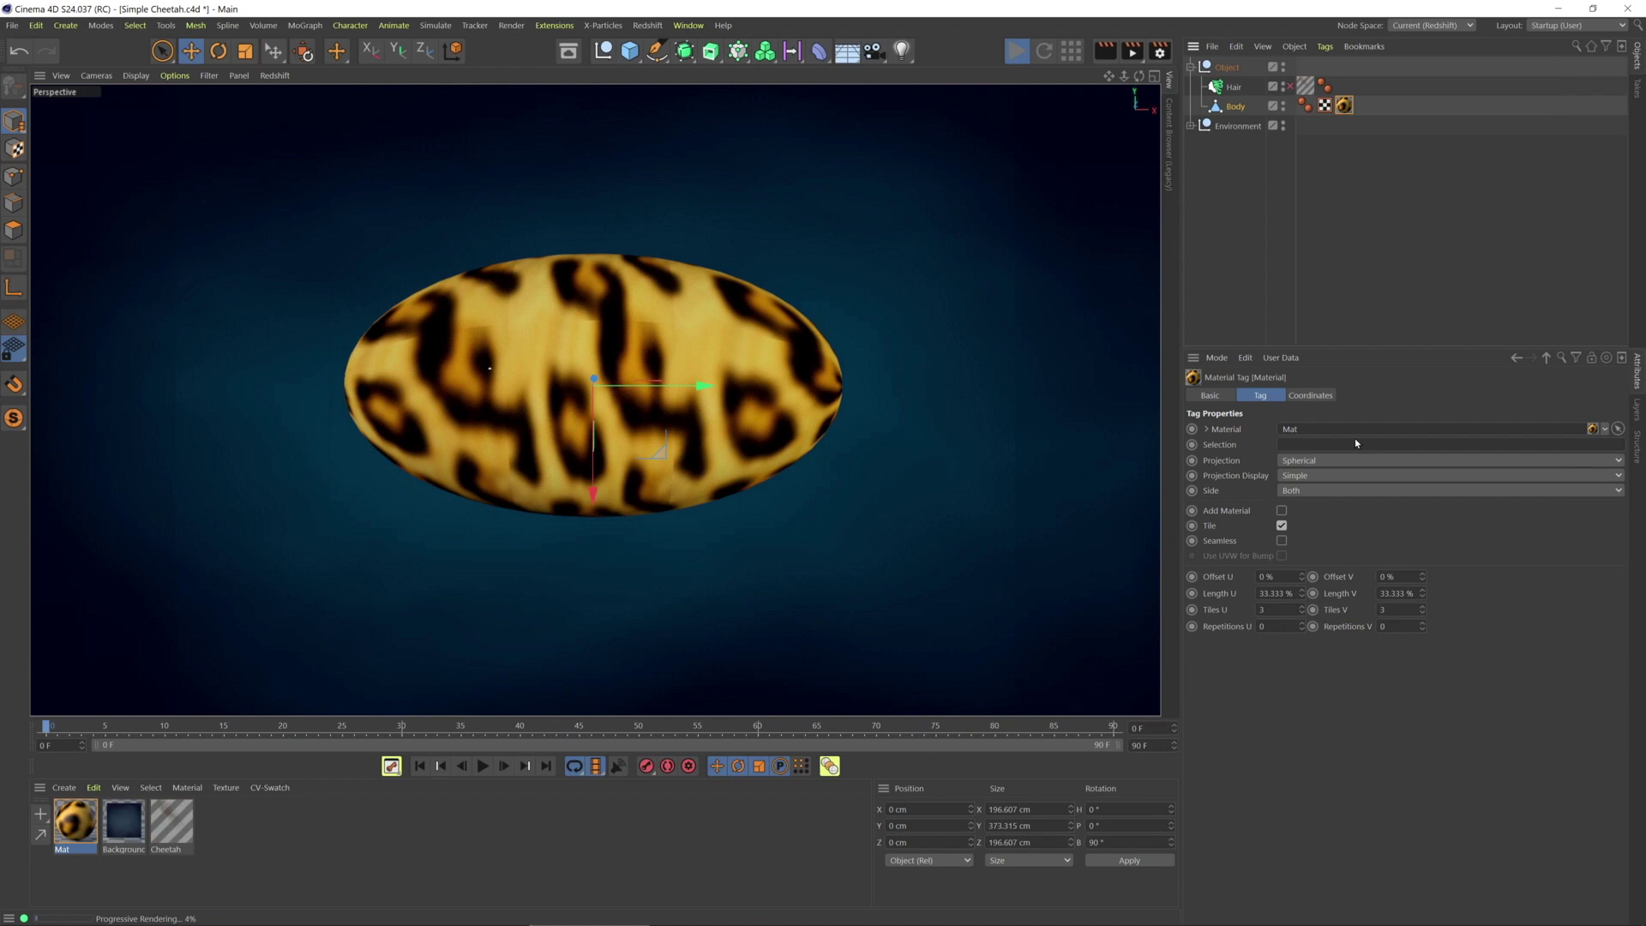
pyautogui.click(1375, 610)
pyautogui.hotkey('shift', 'Tab')
pyautogui.click(1304, 86)
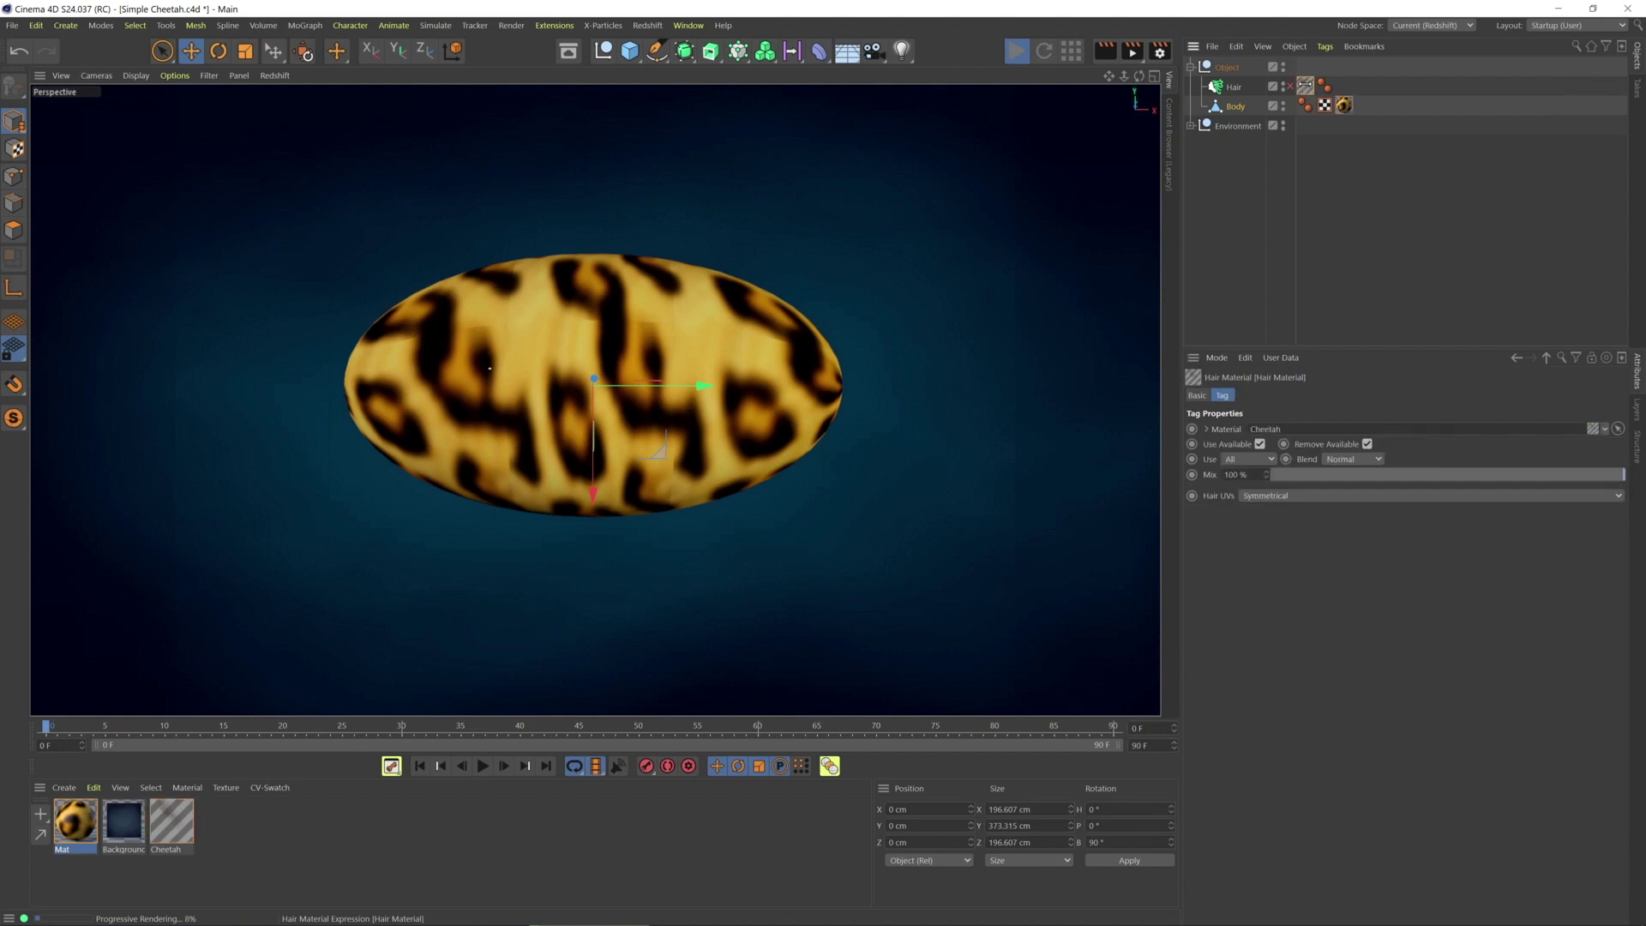
# Open the Cheetah hair material and inspect its Color channel's Surface options
pyautogui.doubleClick(173, 820)
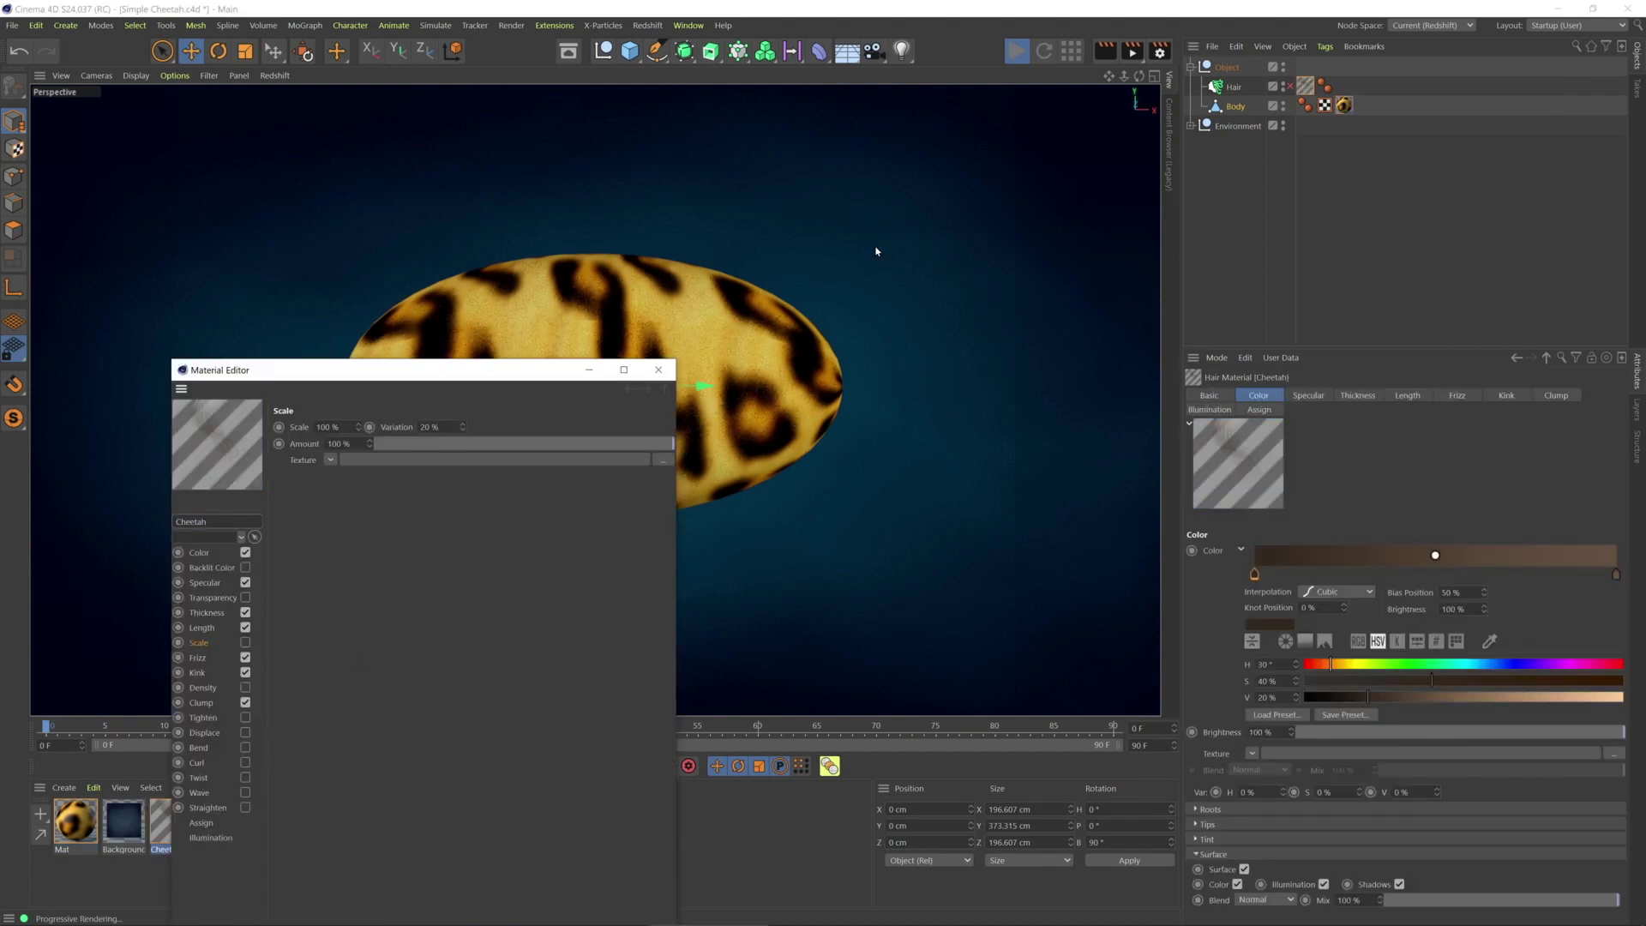
pyautogui.moveTo(527, 371); pyautogui.dragTo(1096, 203)
pyautogui.click(769, 384)
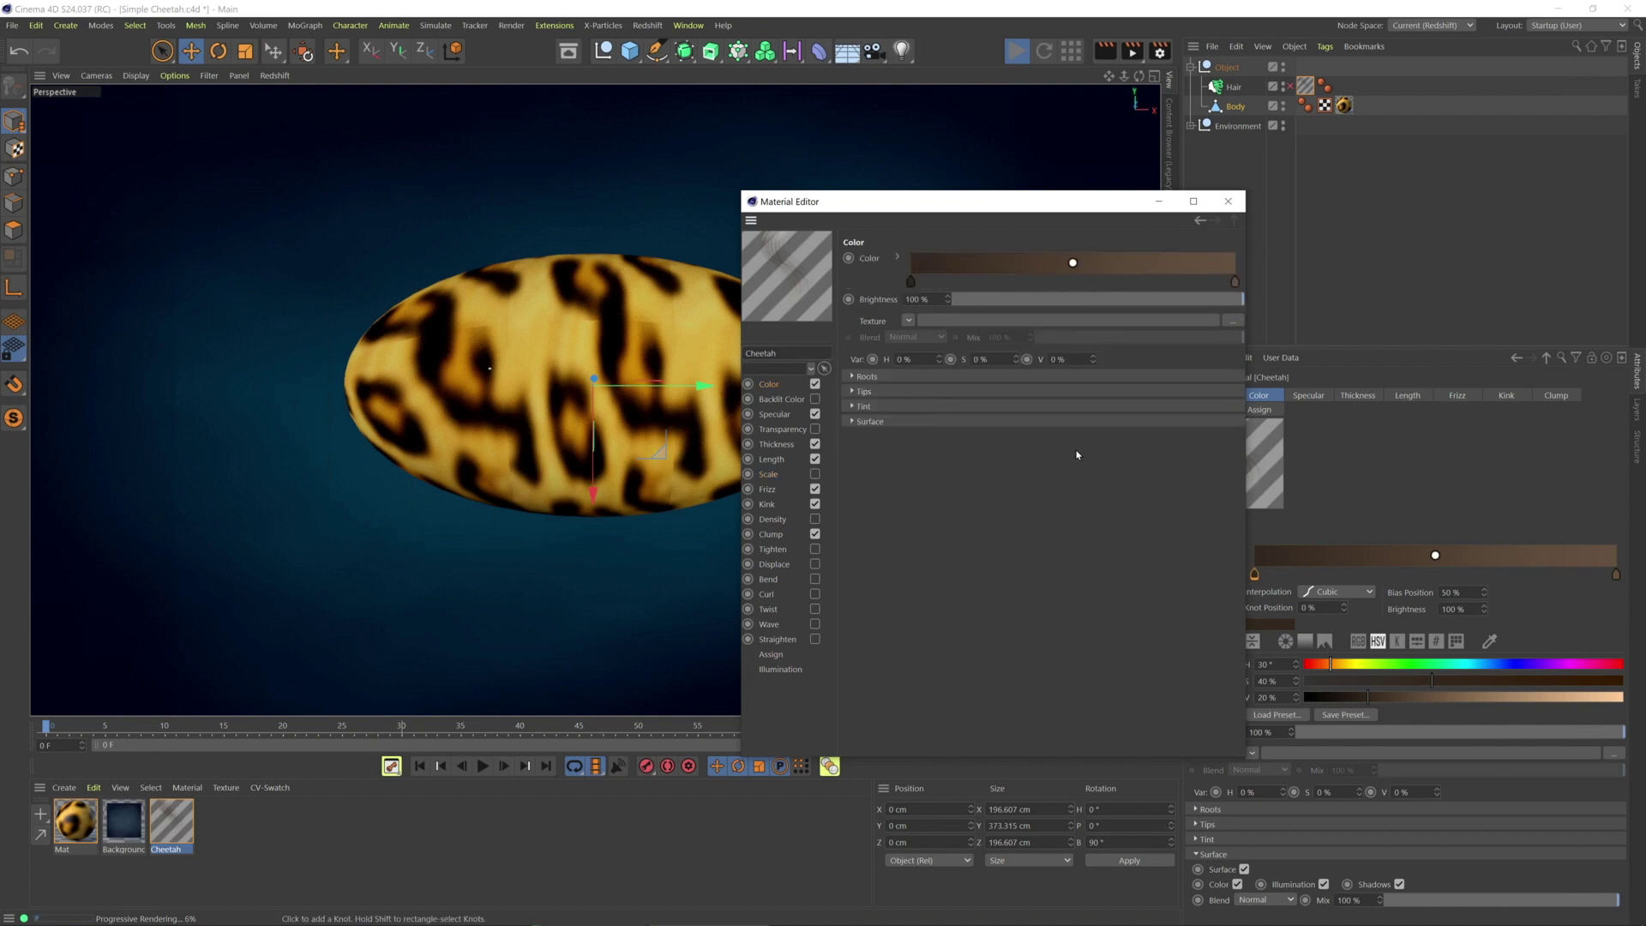
pyautogui.click(852, 421)
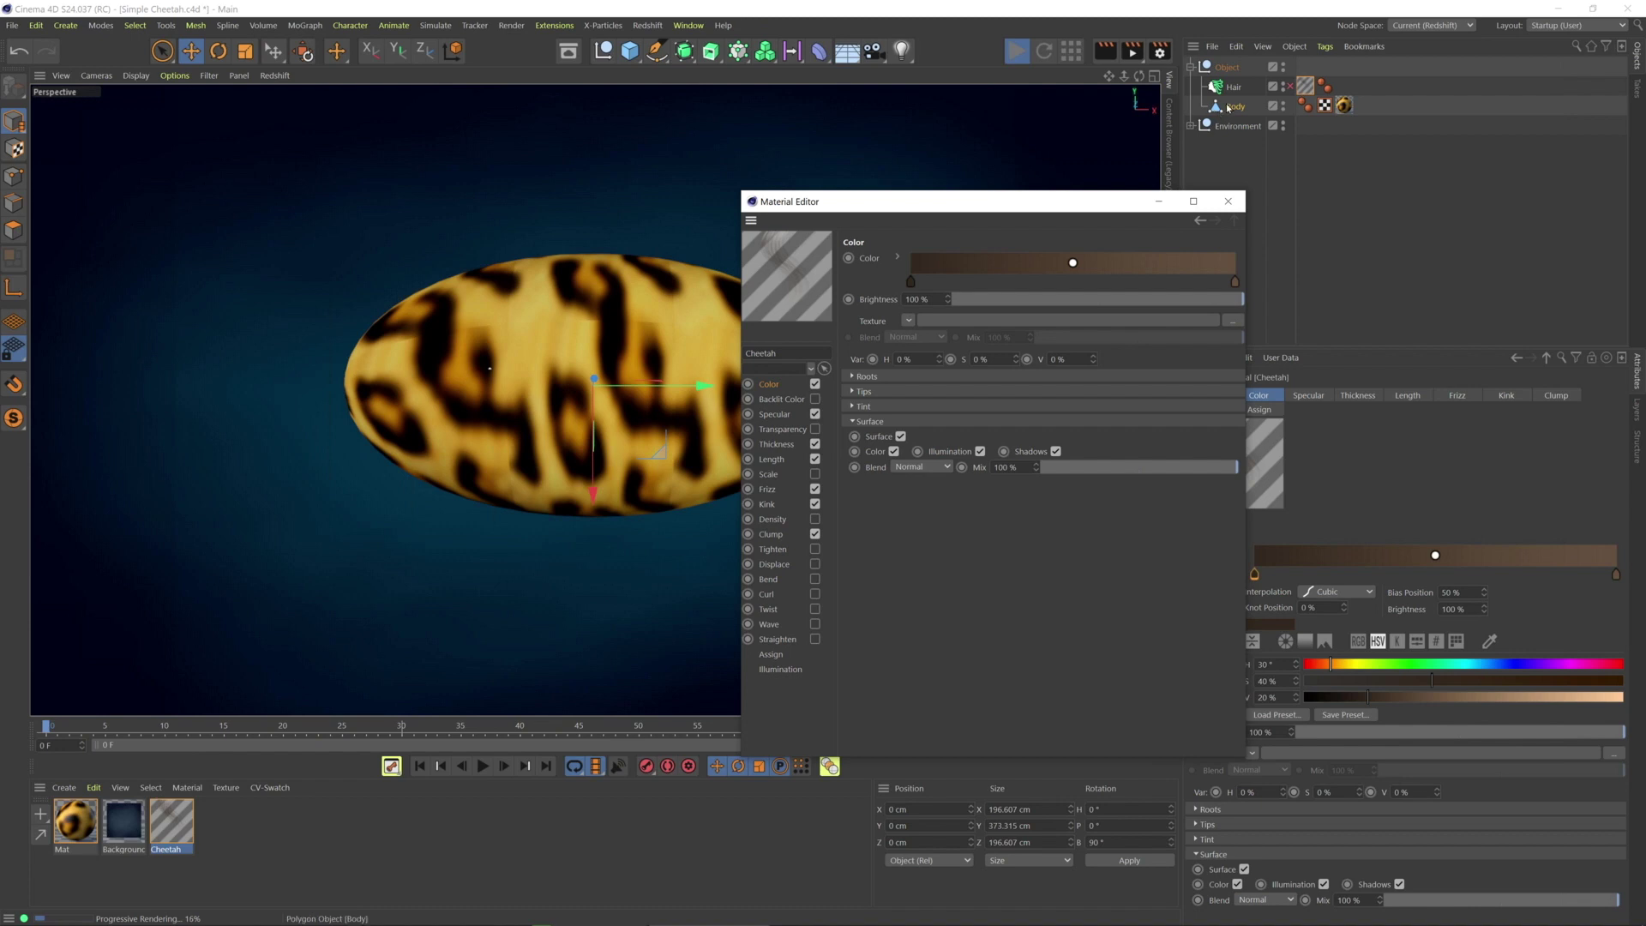
# View Body's Mat tag settings again and close the Material Editor
pyautogui.click(1339, 107)
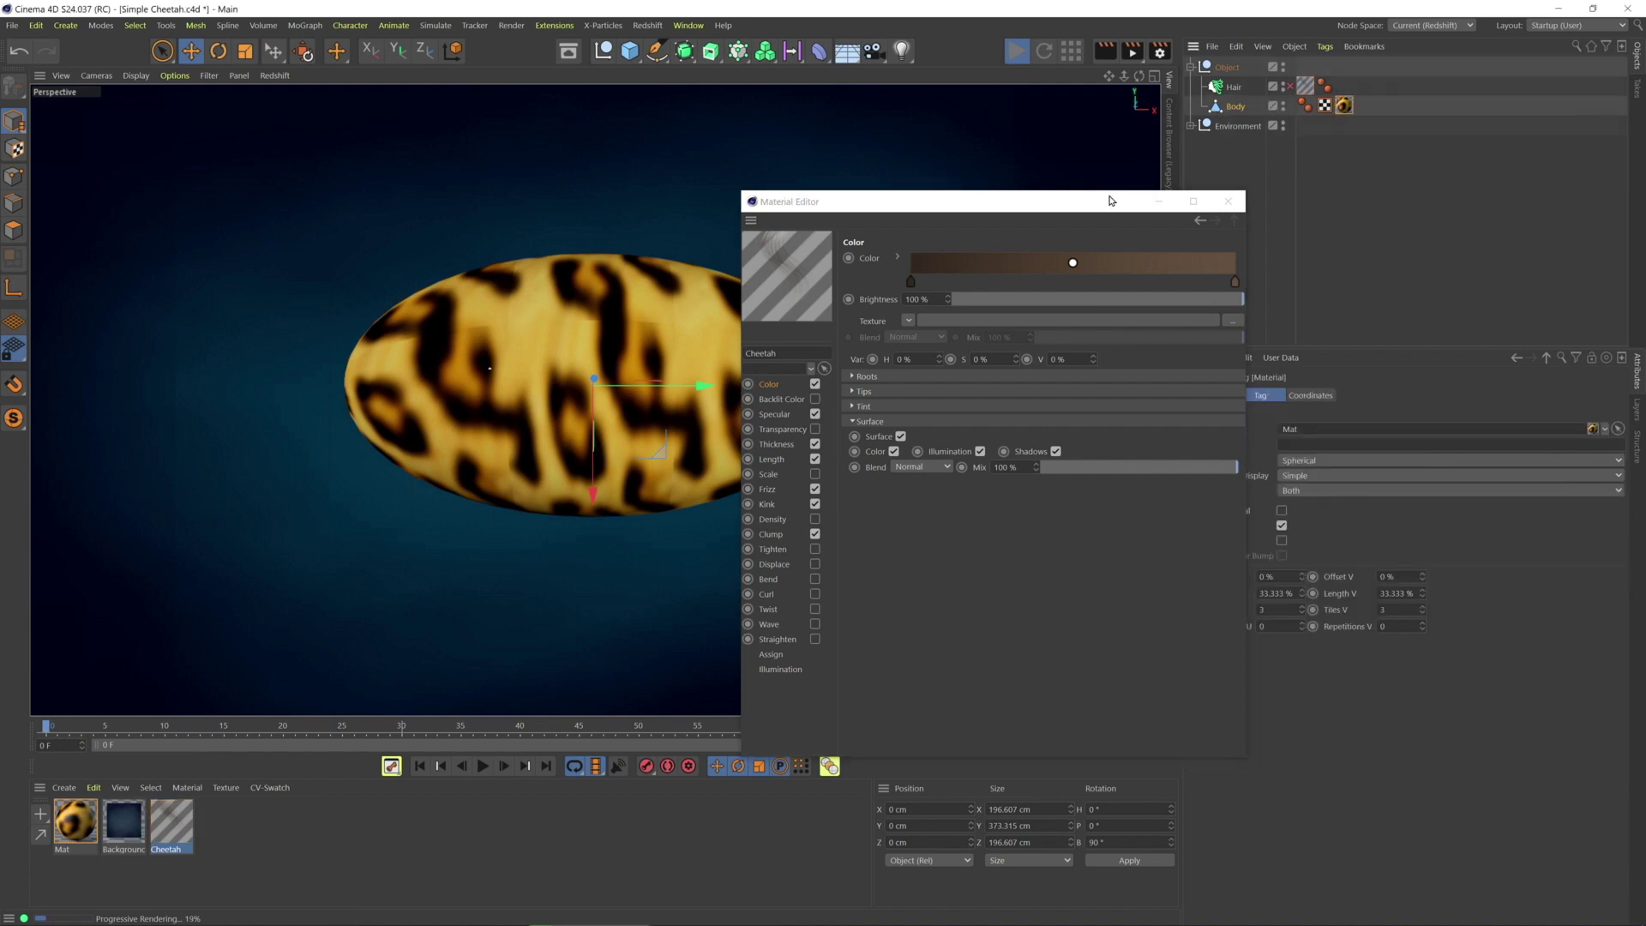
pyautogui.moveTo(1110, 201); pyautogui.dragTo(957, 202)
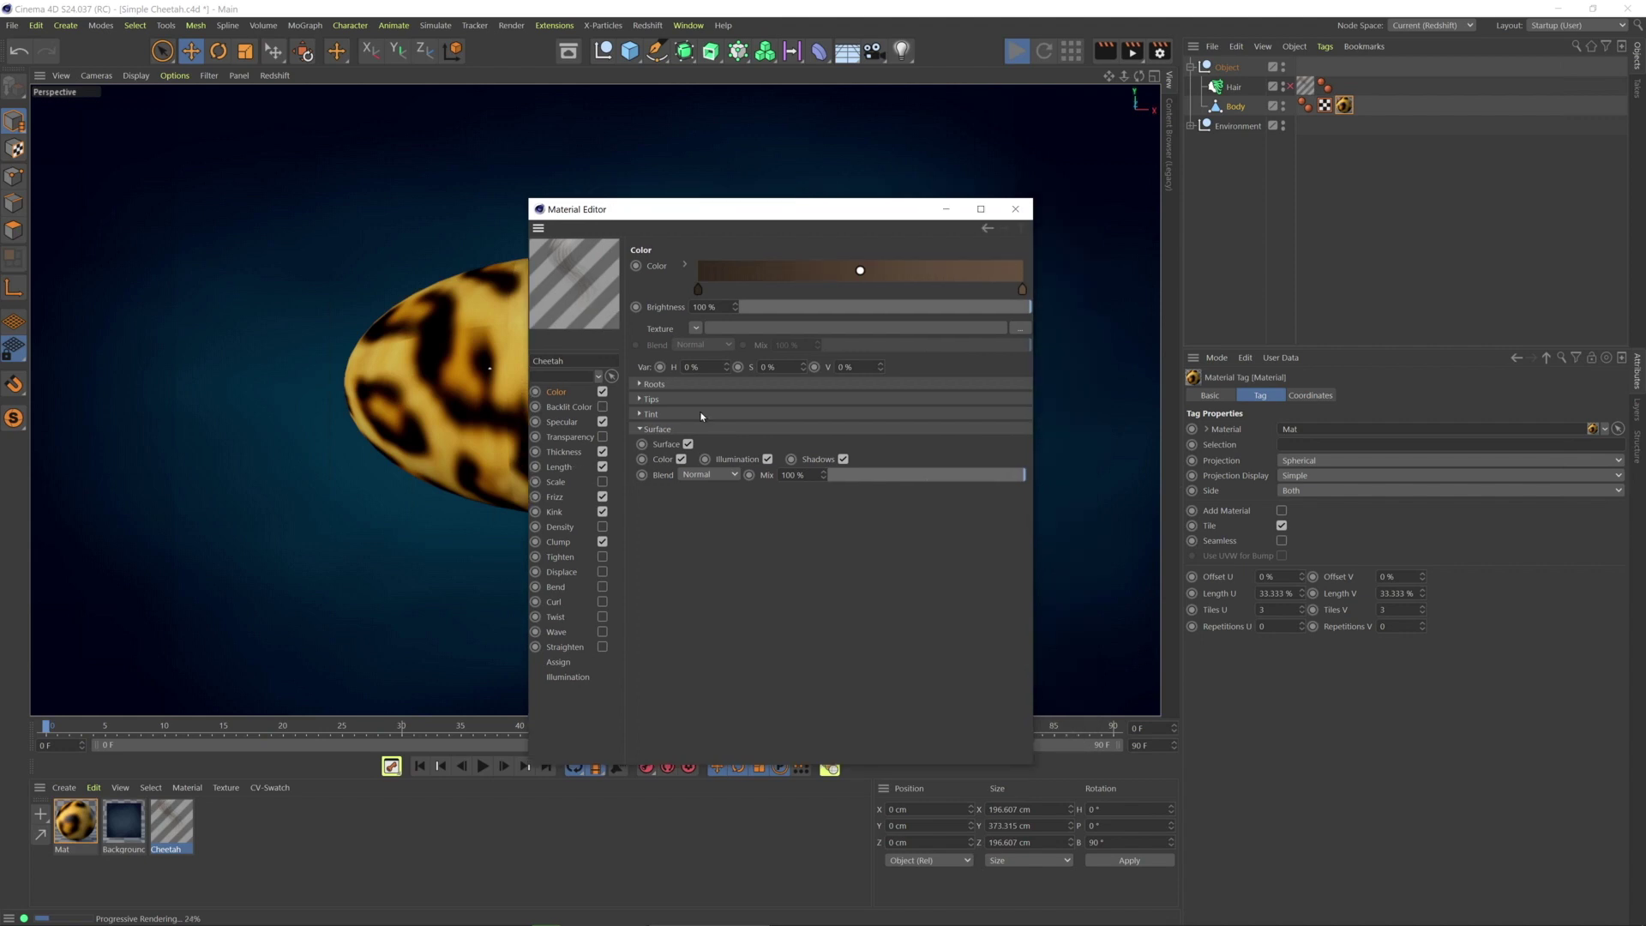
pyautogui.click(1015, 211)
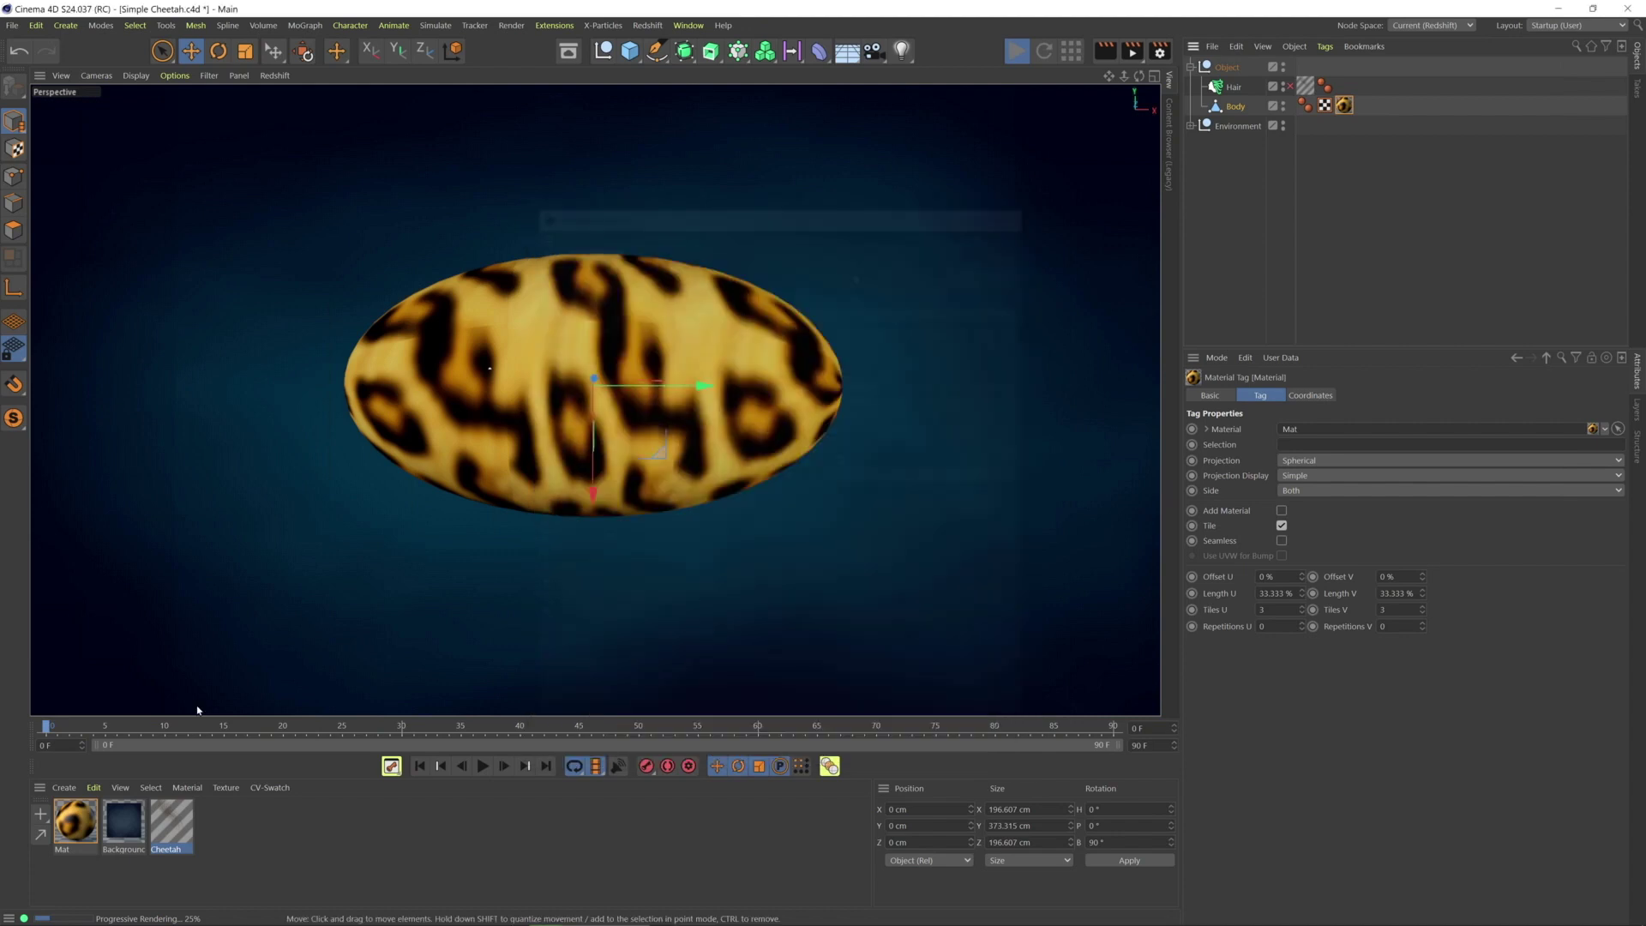
# Create a Redshift Hair material, drop it onto the Hair object, and refresh the preview
pyautogui.click(61, 785)
pyautogui.moveTo(205, 654)
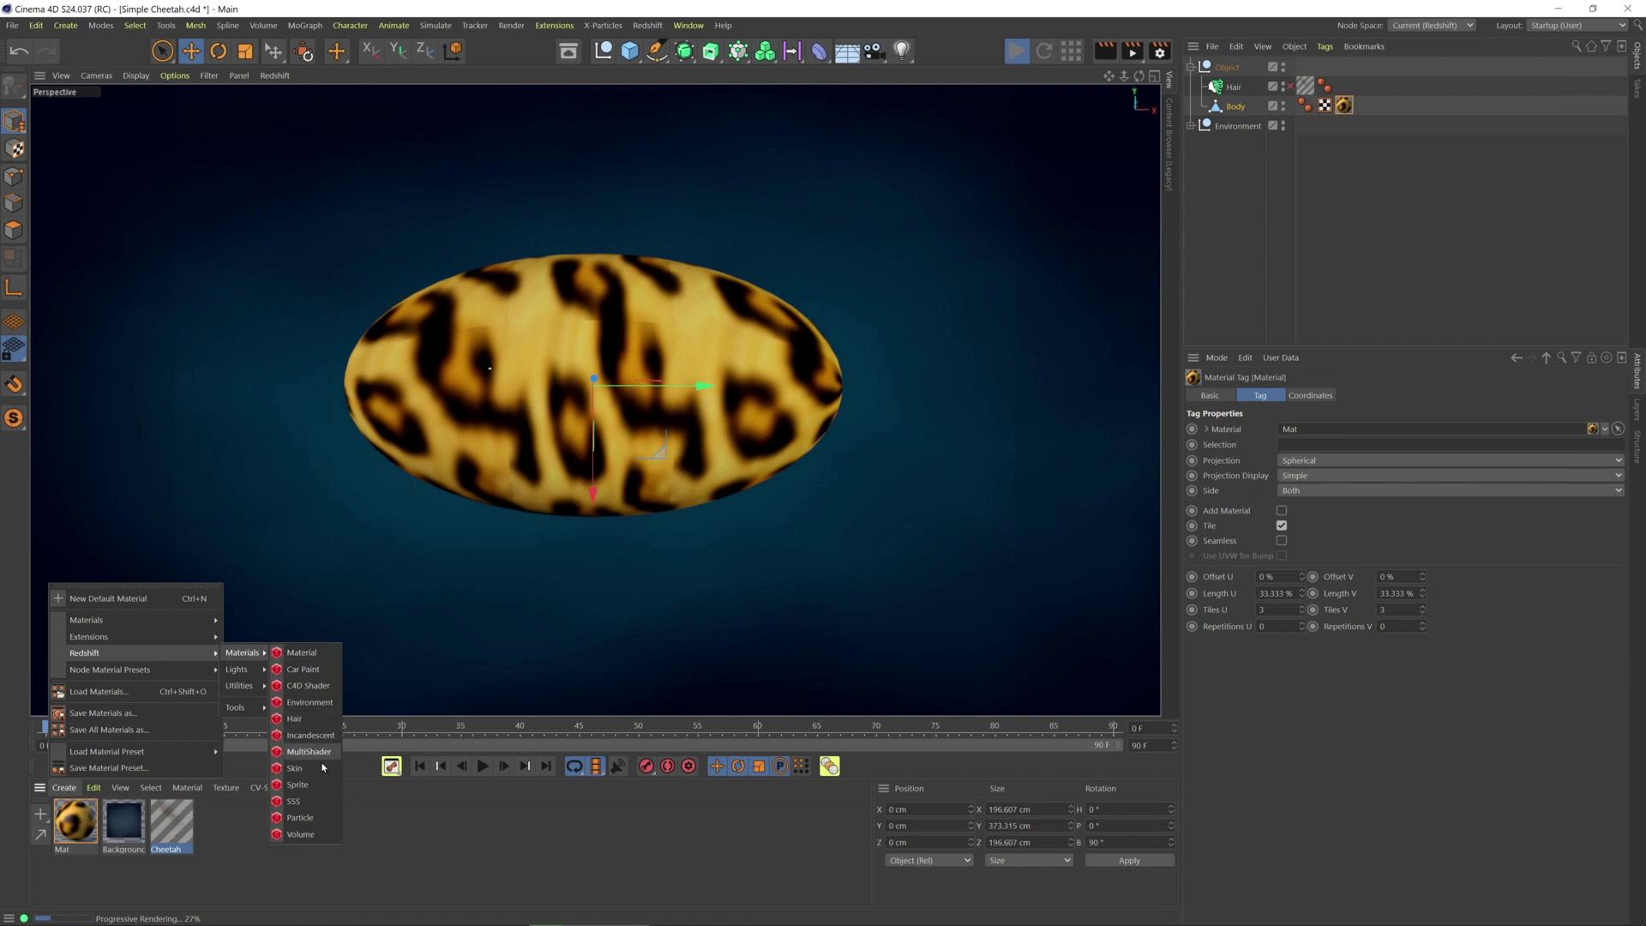
pyautogui.click(298, 721)
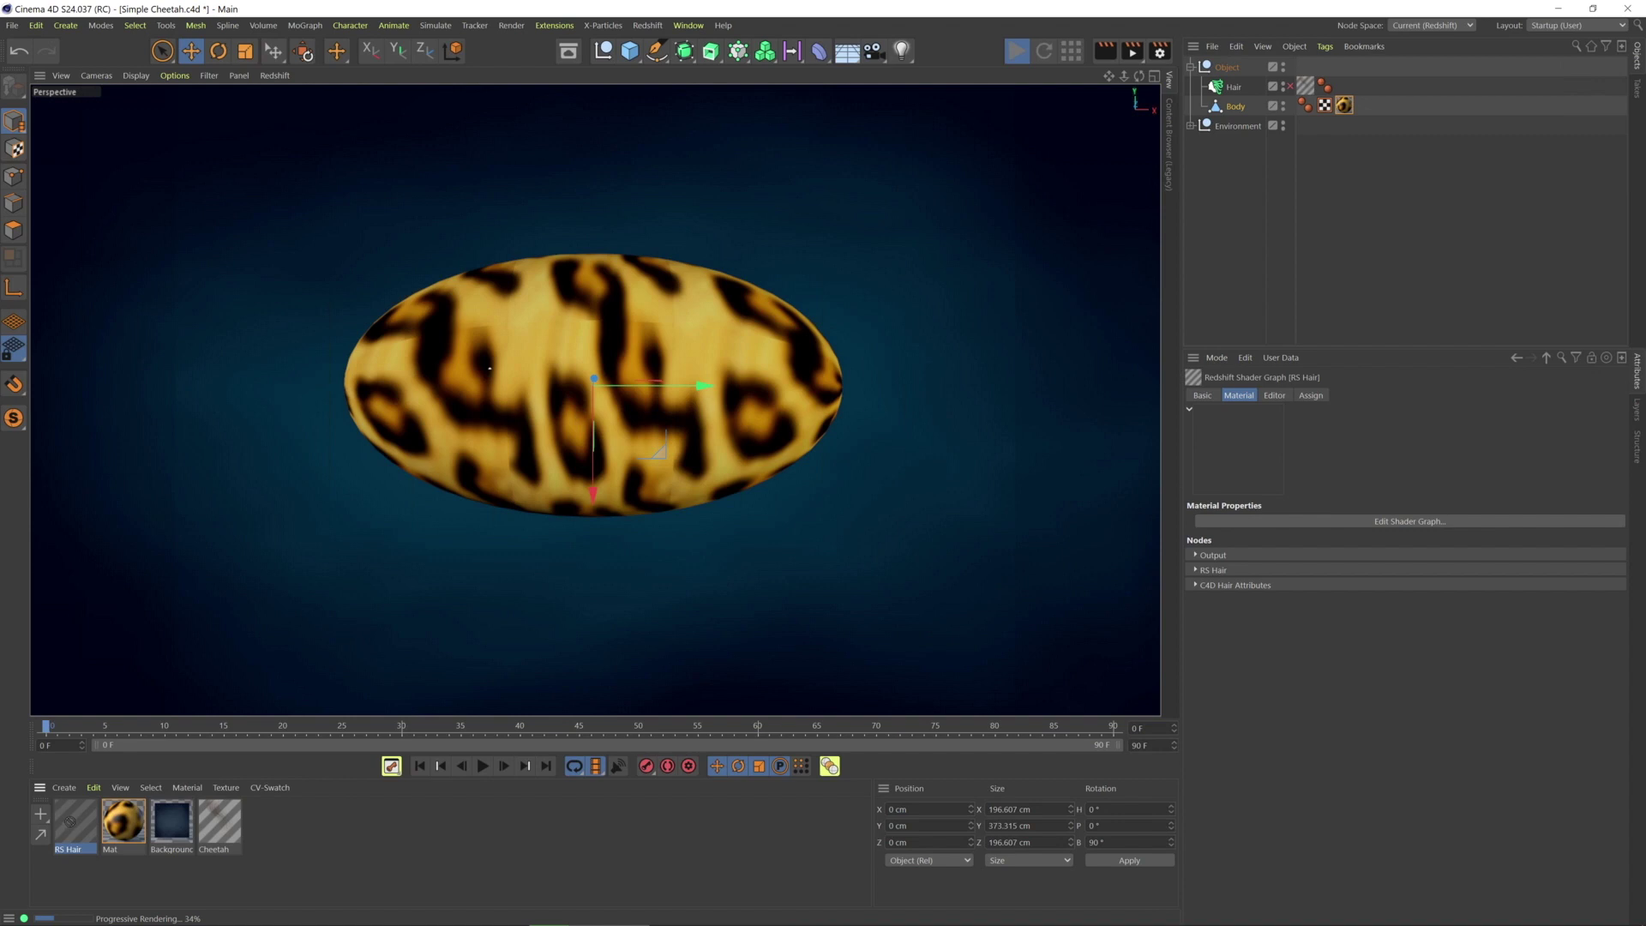
pyautogui.moveTo(71, 821); pyautogui.dragTo(1231, 90)
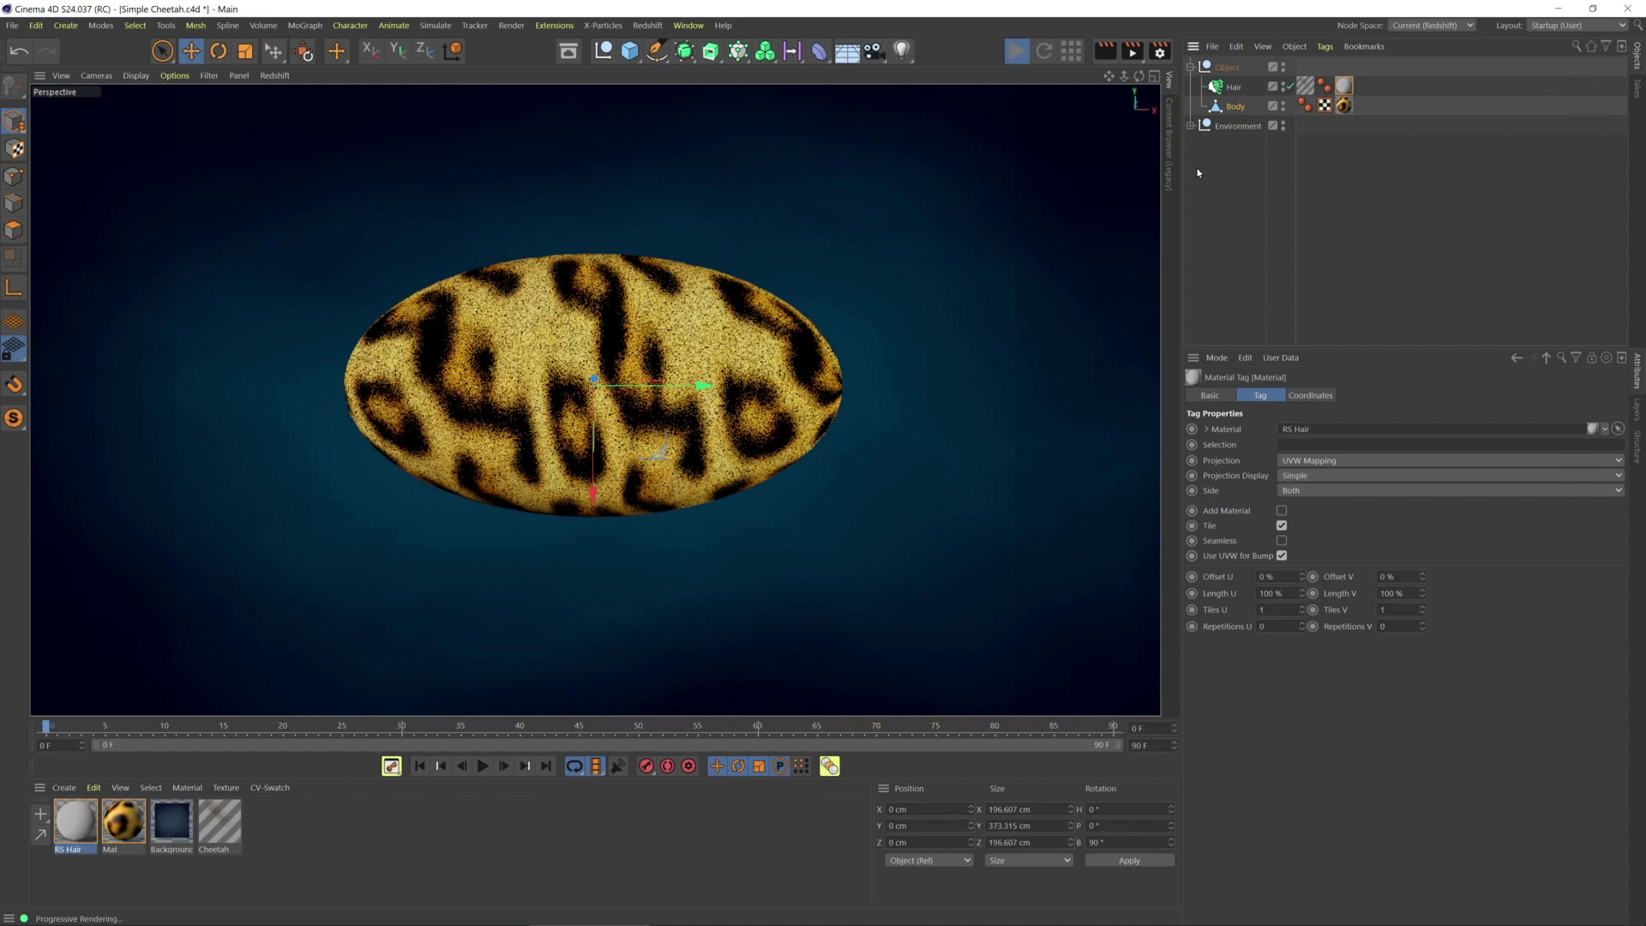
pyautogui.click(1042, 54)
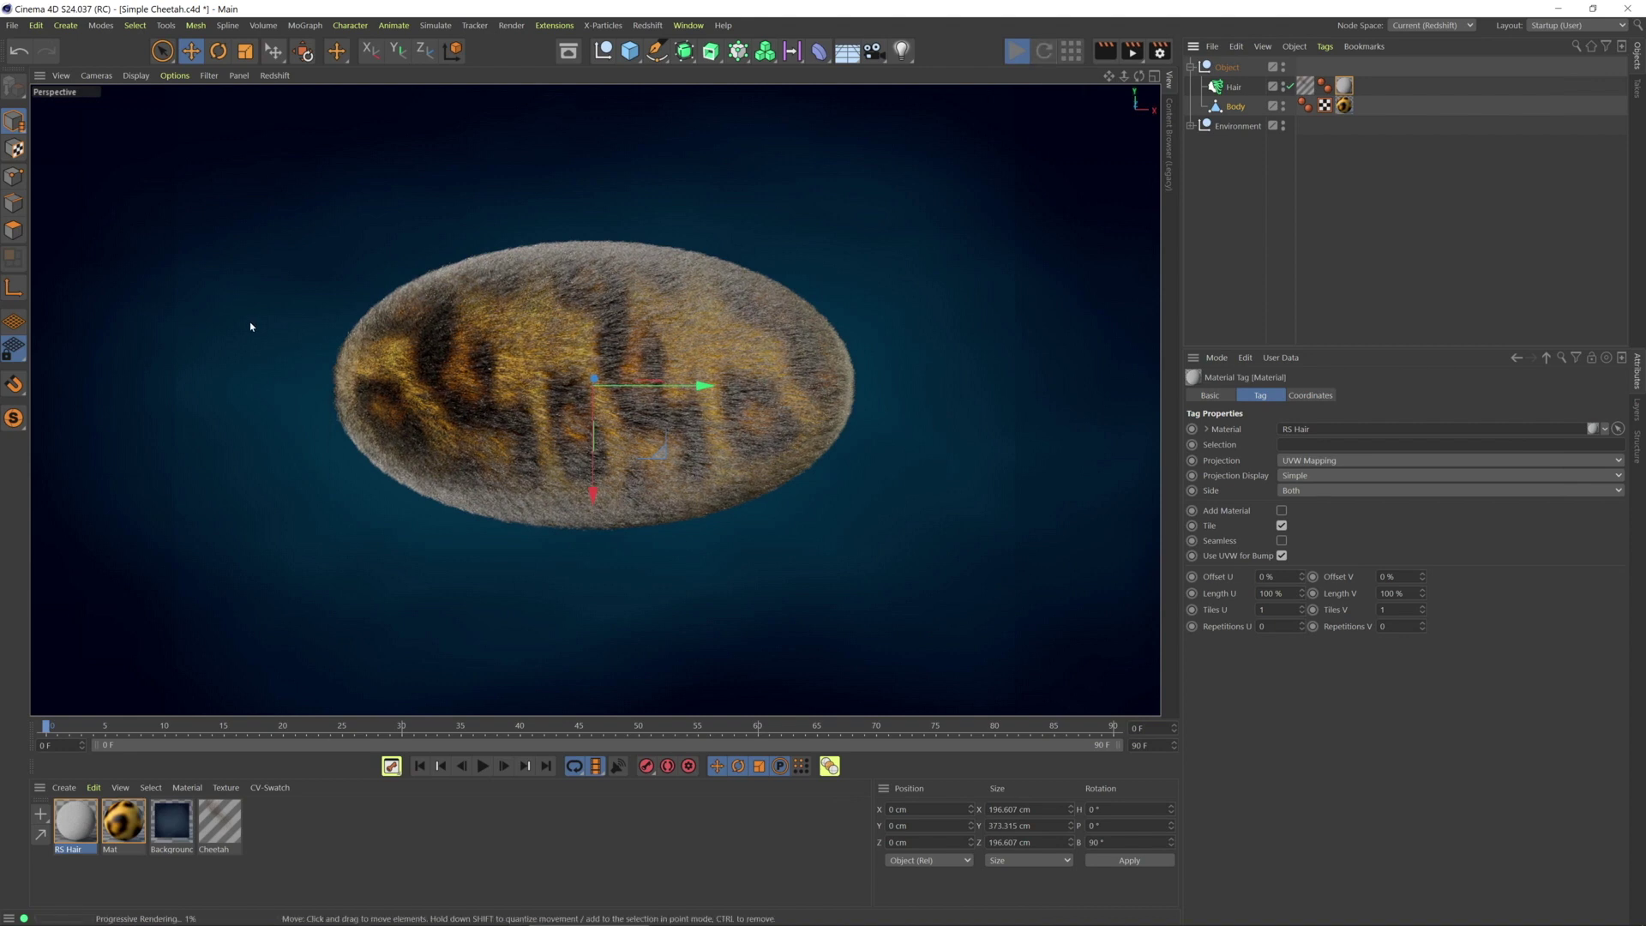
# Open Render Settings on Redshift's Sampling page and move the window aside
pyautogui.click(1158, 53)
pyautogui.moveTo(1148, 45); pyautogui.dragTo(986, 134)
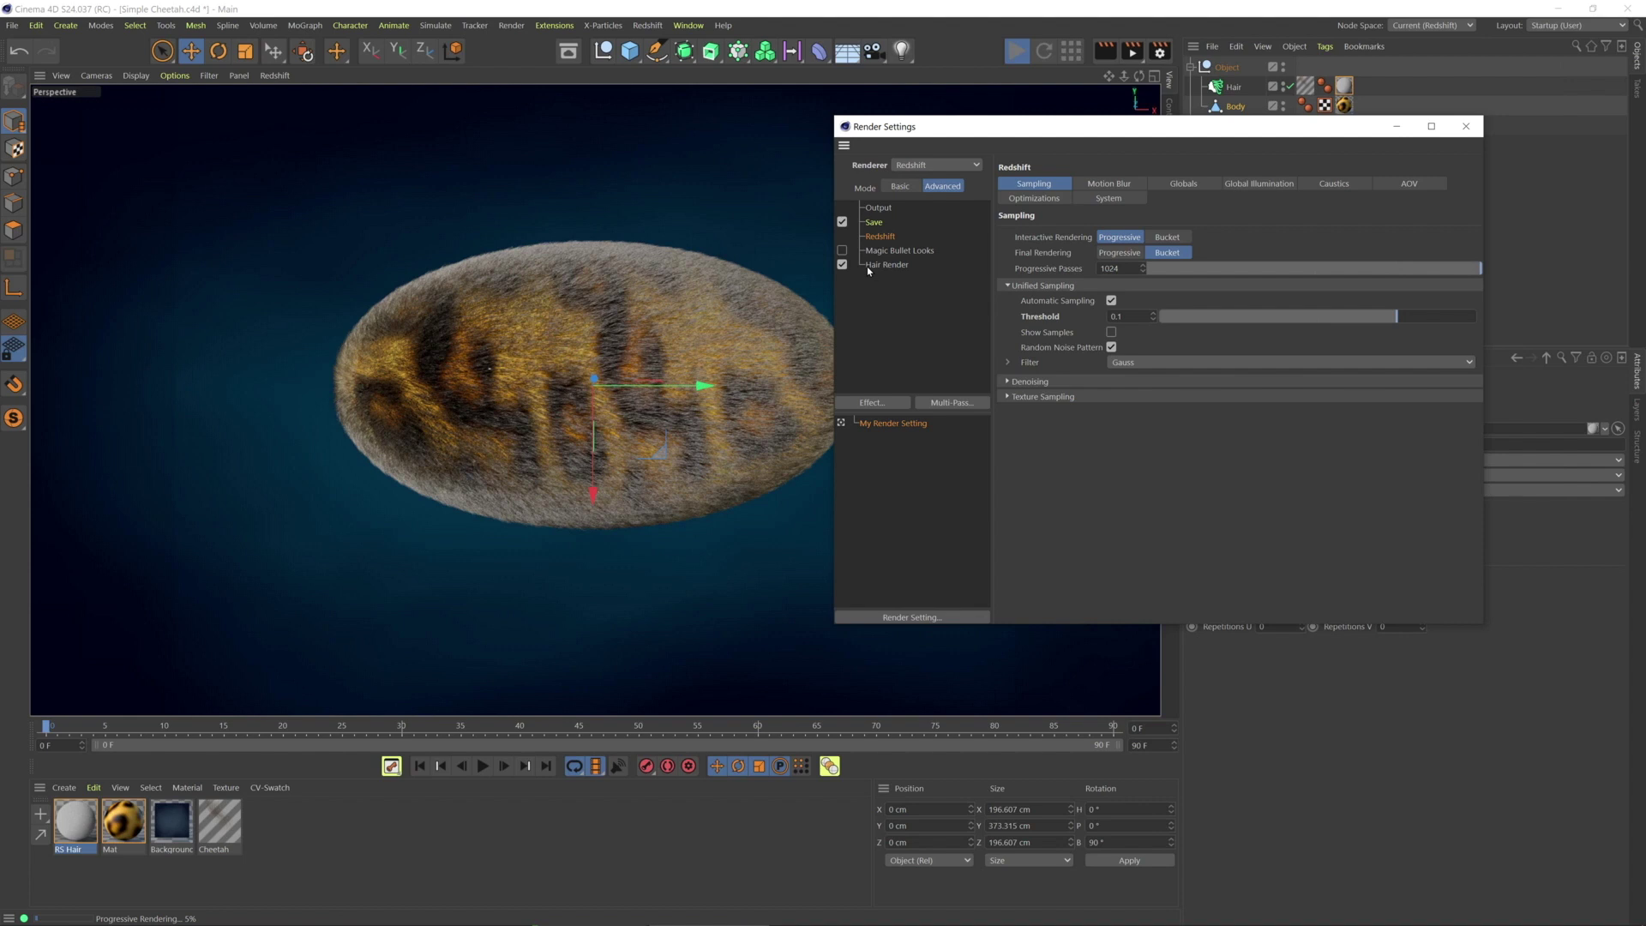
# Select Hair Render, disable it temporarily, and refresh the IPR preview to compare
pyautogui.click(894, 403)
pyautogui.click(897, 447)
pyautogui.click(887, 265)
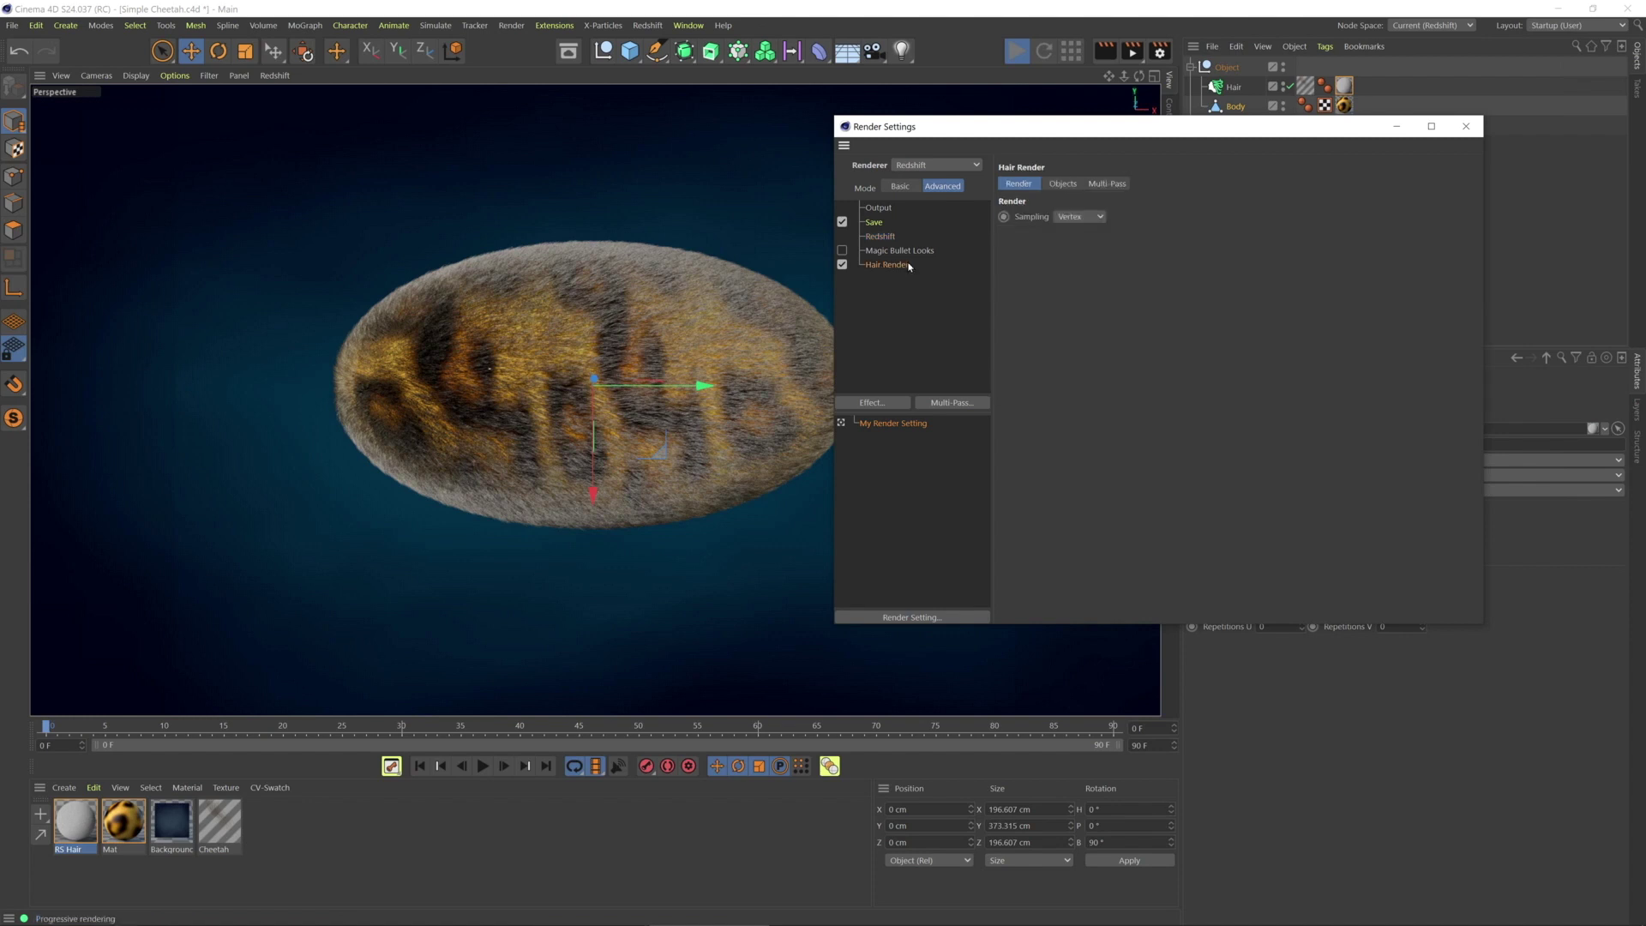
pyautogui.click(841, 264)
pyautogui.click(1039, 50)
pyautogui.click(1040, 52)
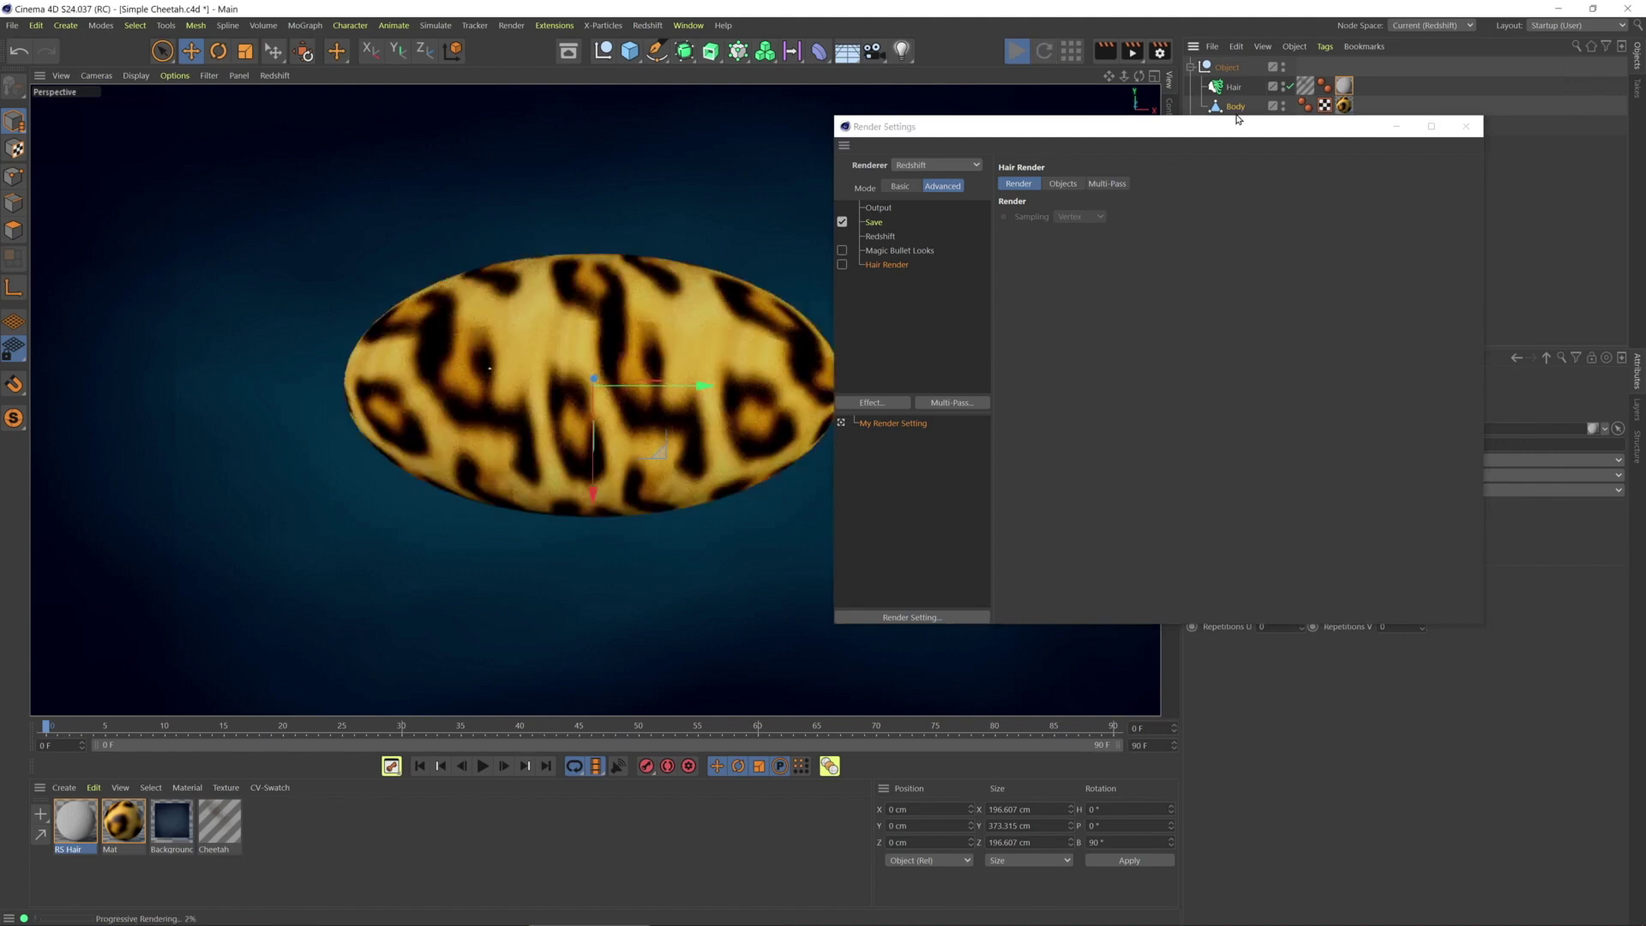
pyautogui.moveTo(1237, 124); pyautogui.dragTo(1220, 261)
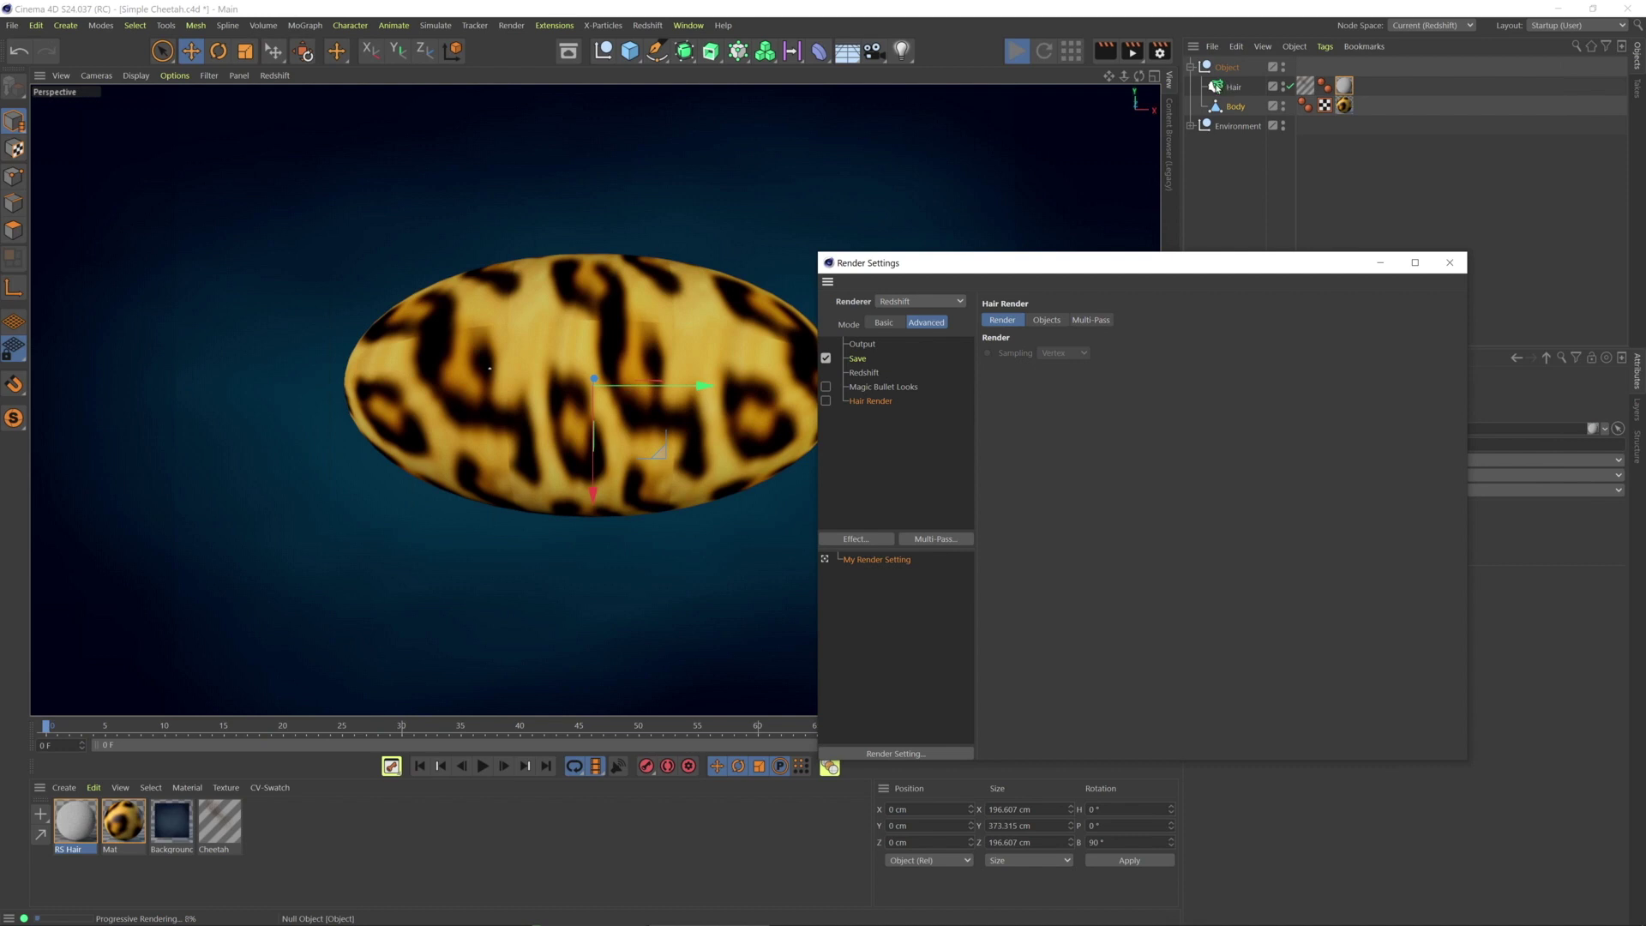
# Re-enable Hair Render with Vertex sampling and review its Objects and Multi-Pass tabs
pyautogui.click(825, 400)
pyautogui.click(1063, 352)
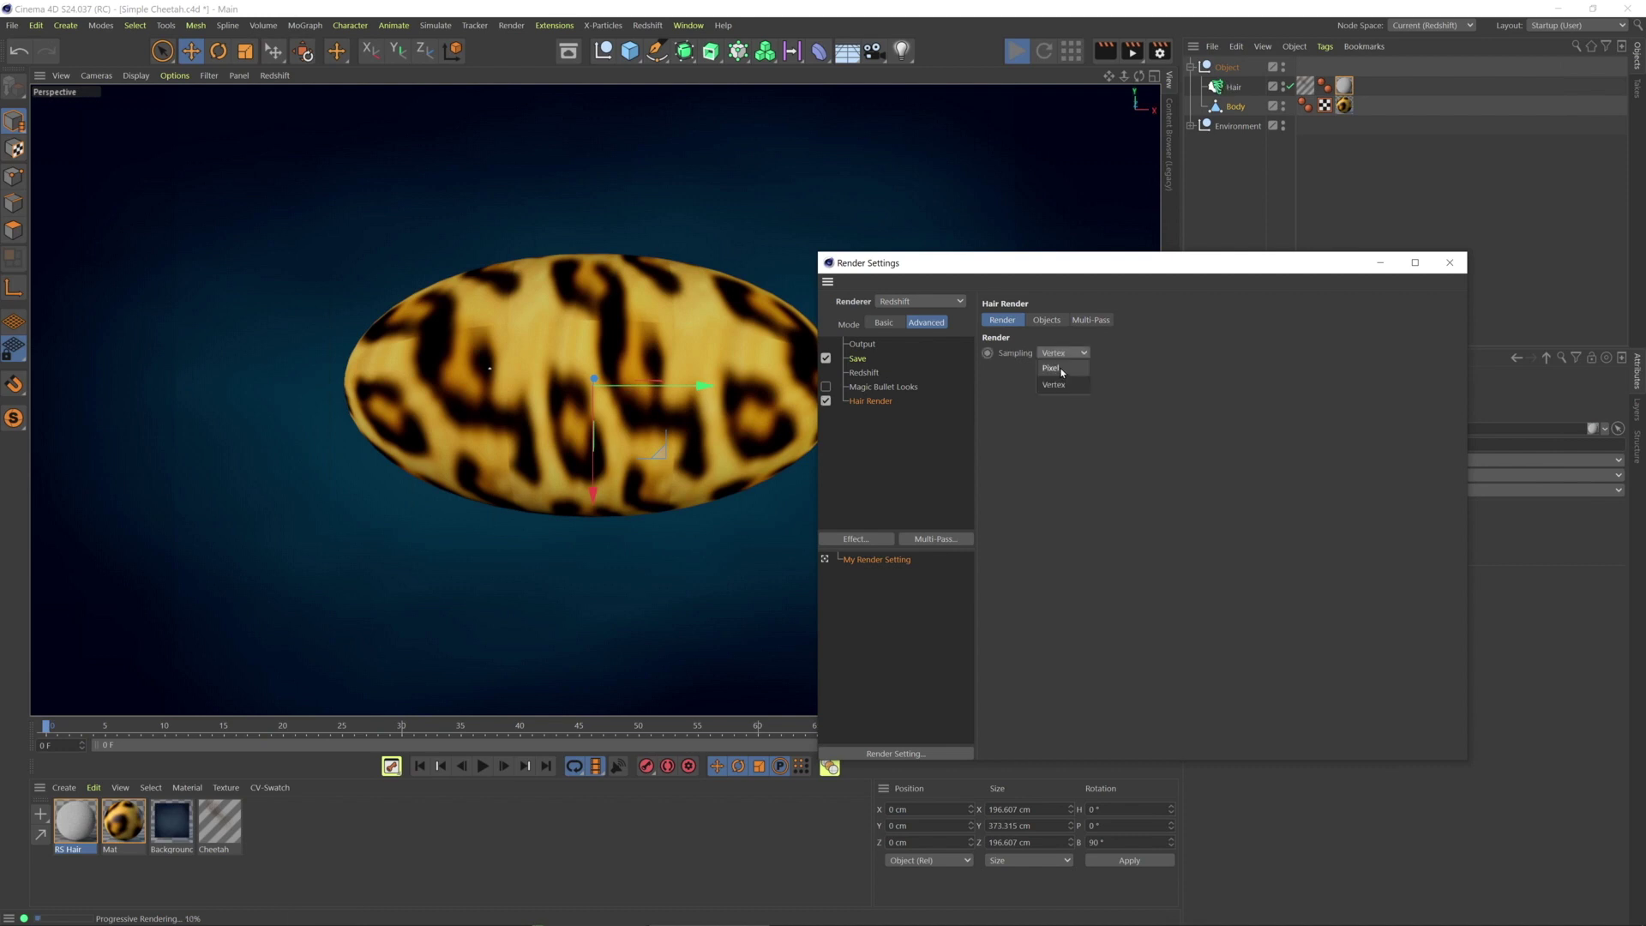
pyautogui.click(1023, 320)
pyautogui.click(1042, 320)
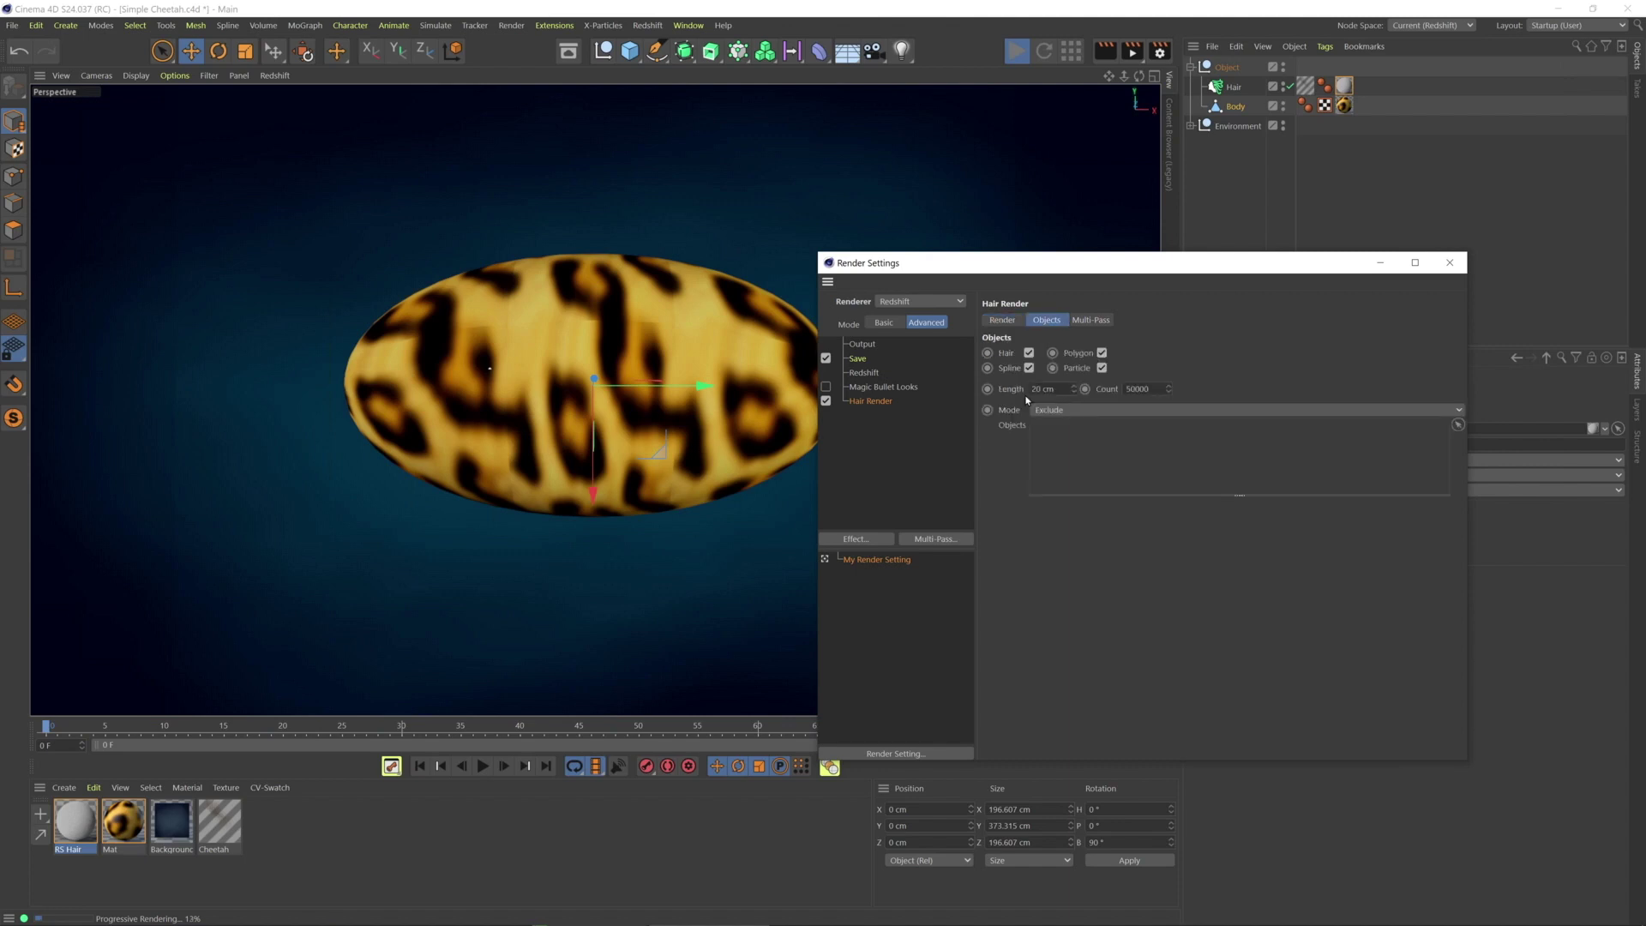
pyautogui.click(1001, 320)
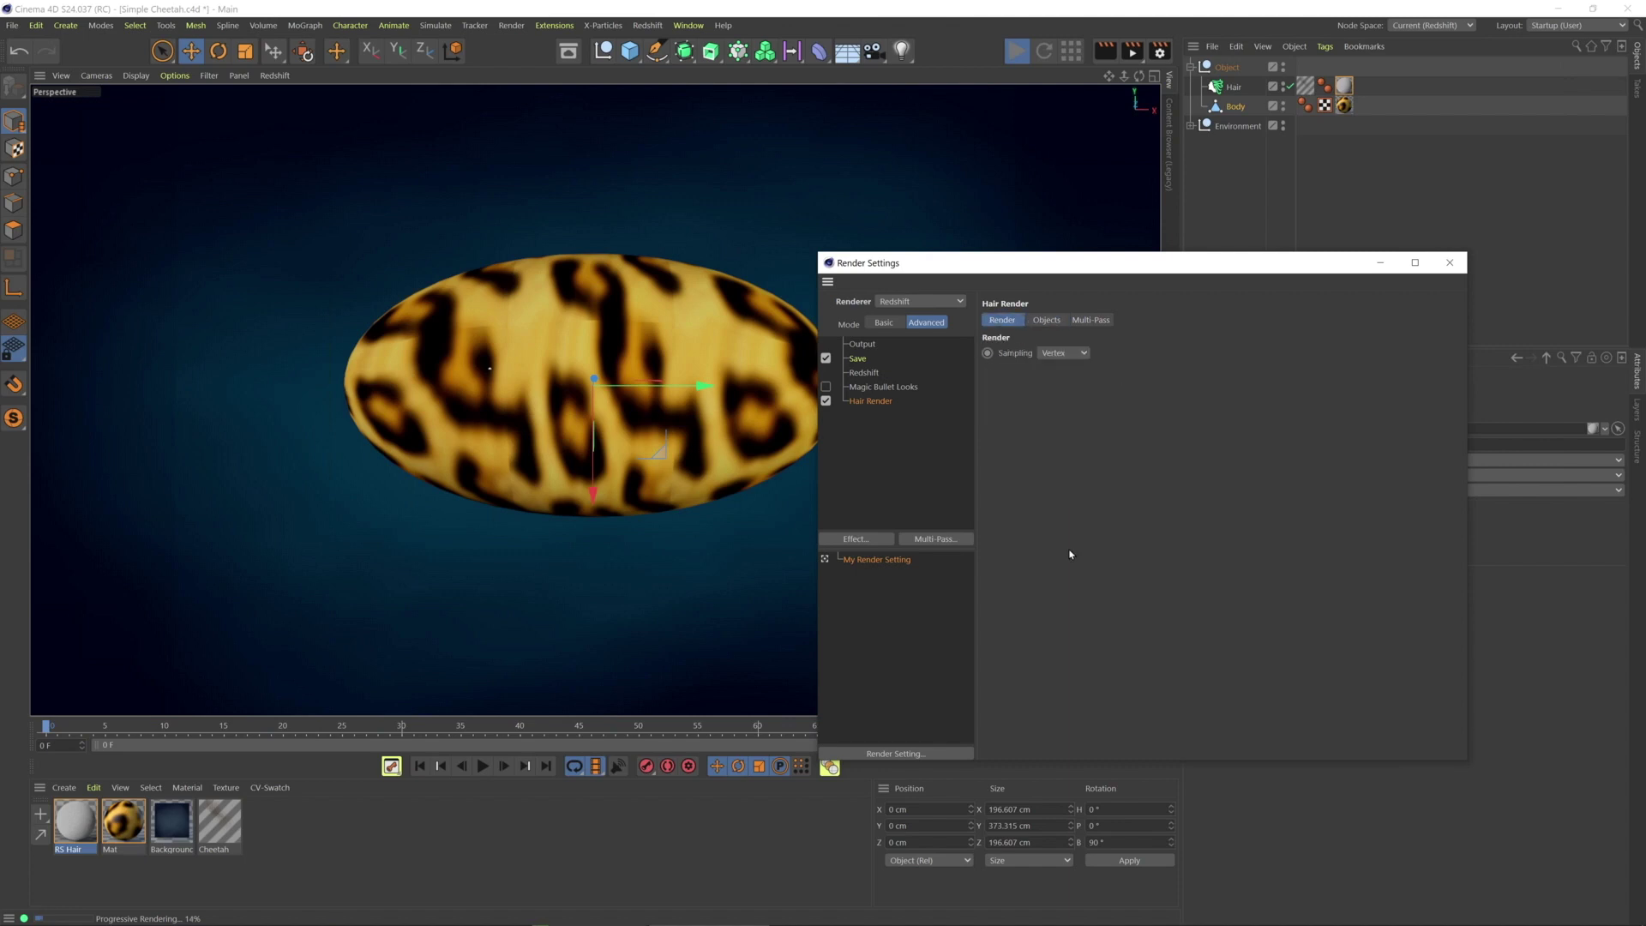
pyautogui.click(1091, 320)
pyautogui.click(1001, 320)
# Move the Render Settings window aside while the grainy cheetah fur renders
pyautogui.moveTo(1375, 263); pyautogui.dragTo(1488, 296)
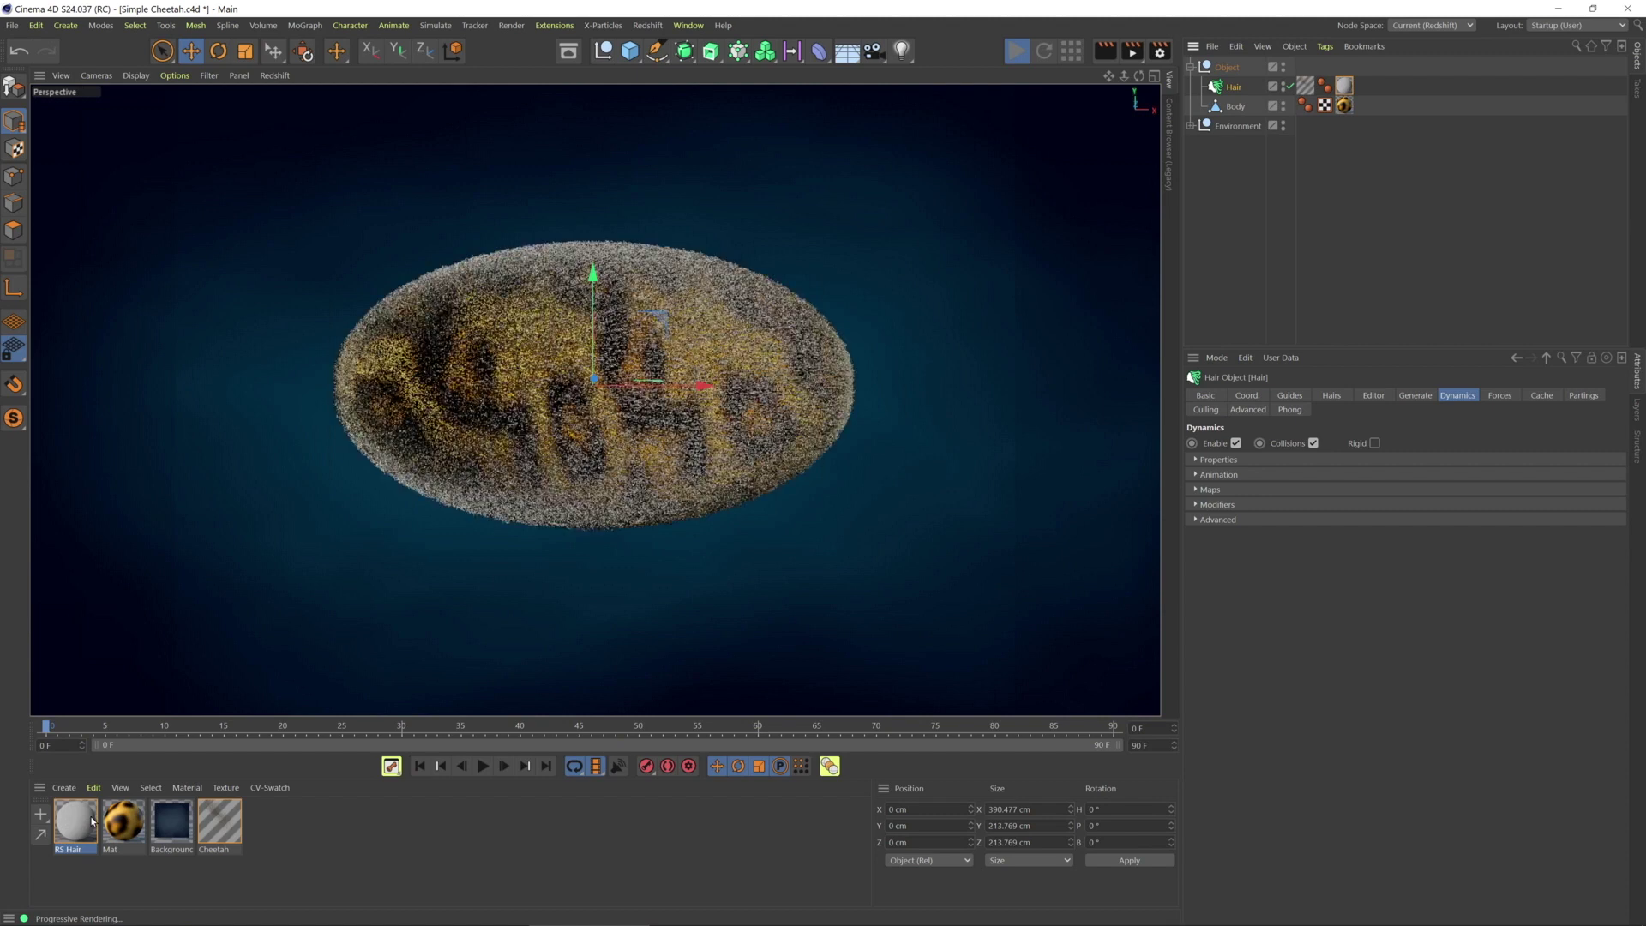
# Open the RS Hair shader graph and lay out its Output, RS Hair and C4D Hair Attributes nodes
pyautogui.doubleClick(76, 820)
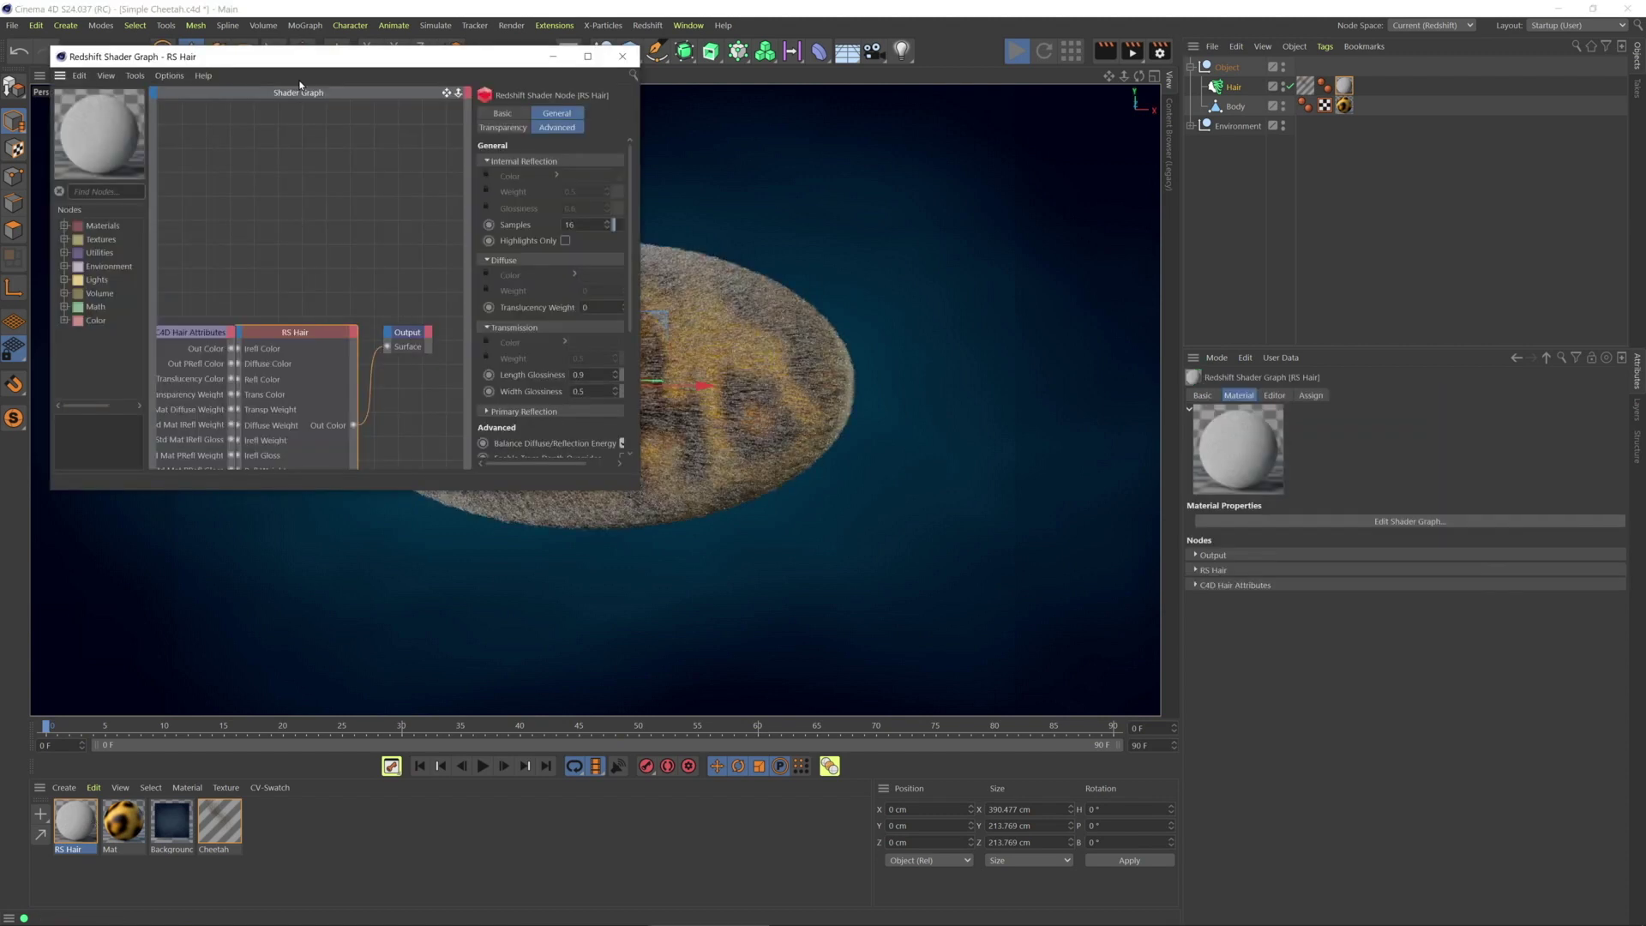
pyautogui.moveTo(300, 58); pyautogui.dragTo(1171, 331)
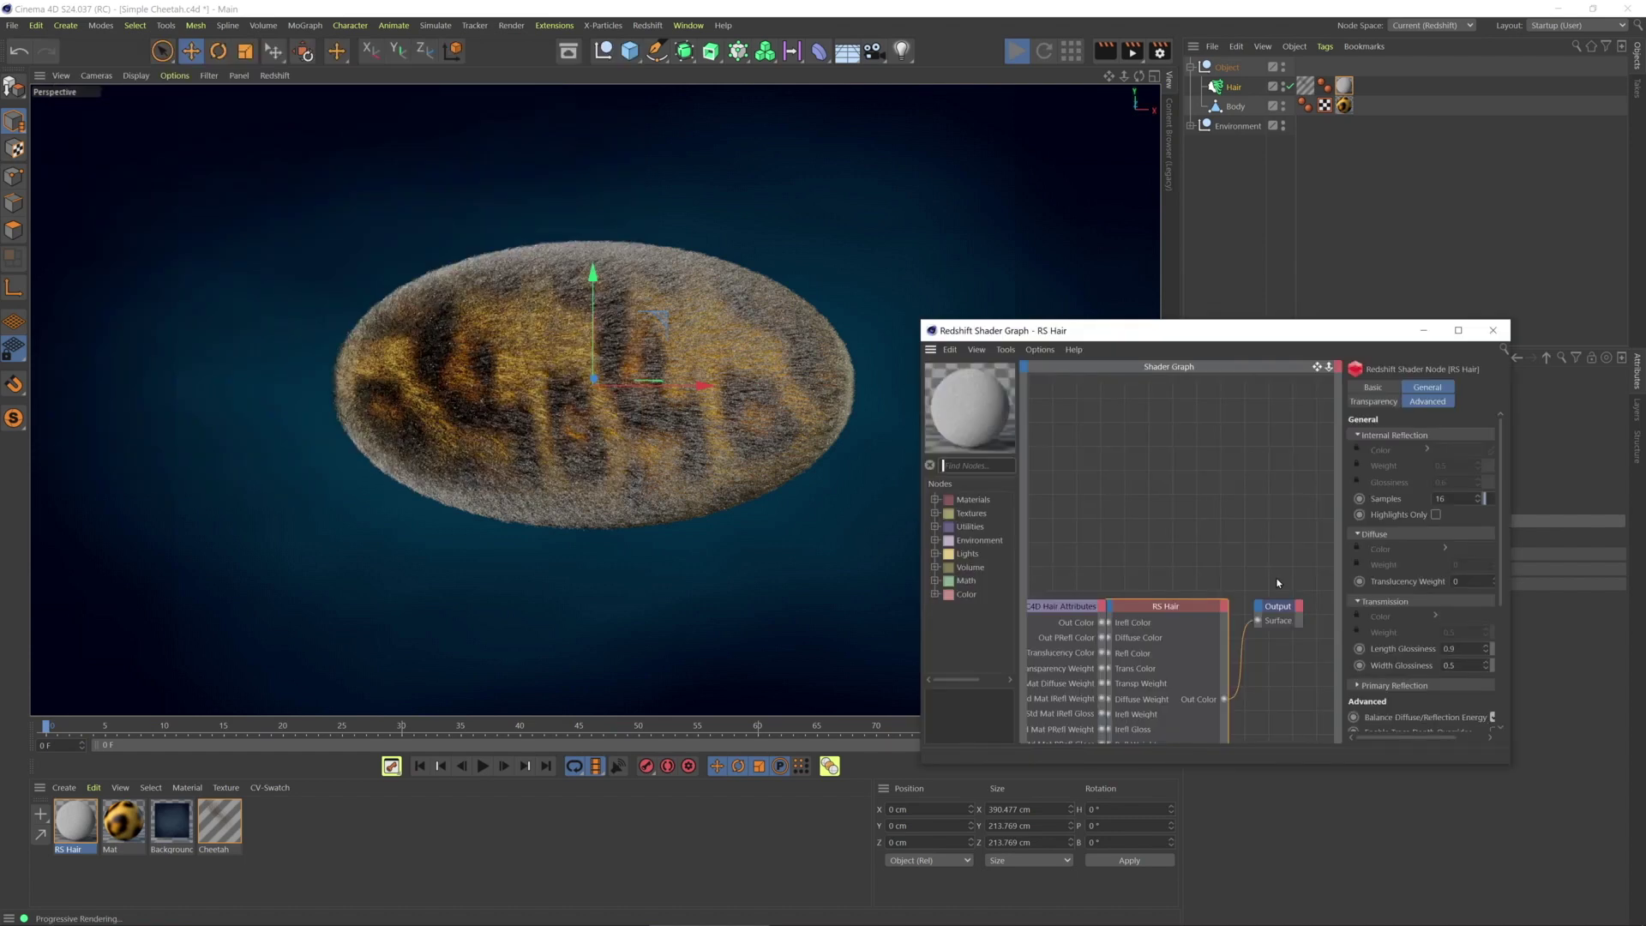
pyautogui.click(1287, 615)
pyautogui.moveTo(1287, 616); pyautogui.dragTo(1336, 590)
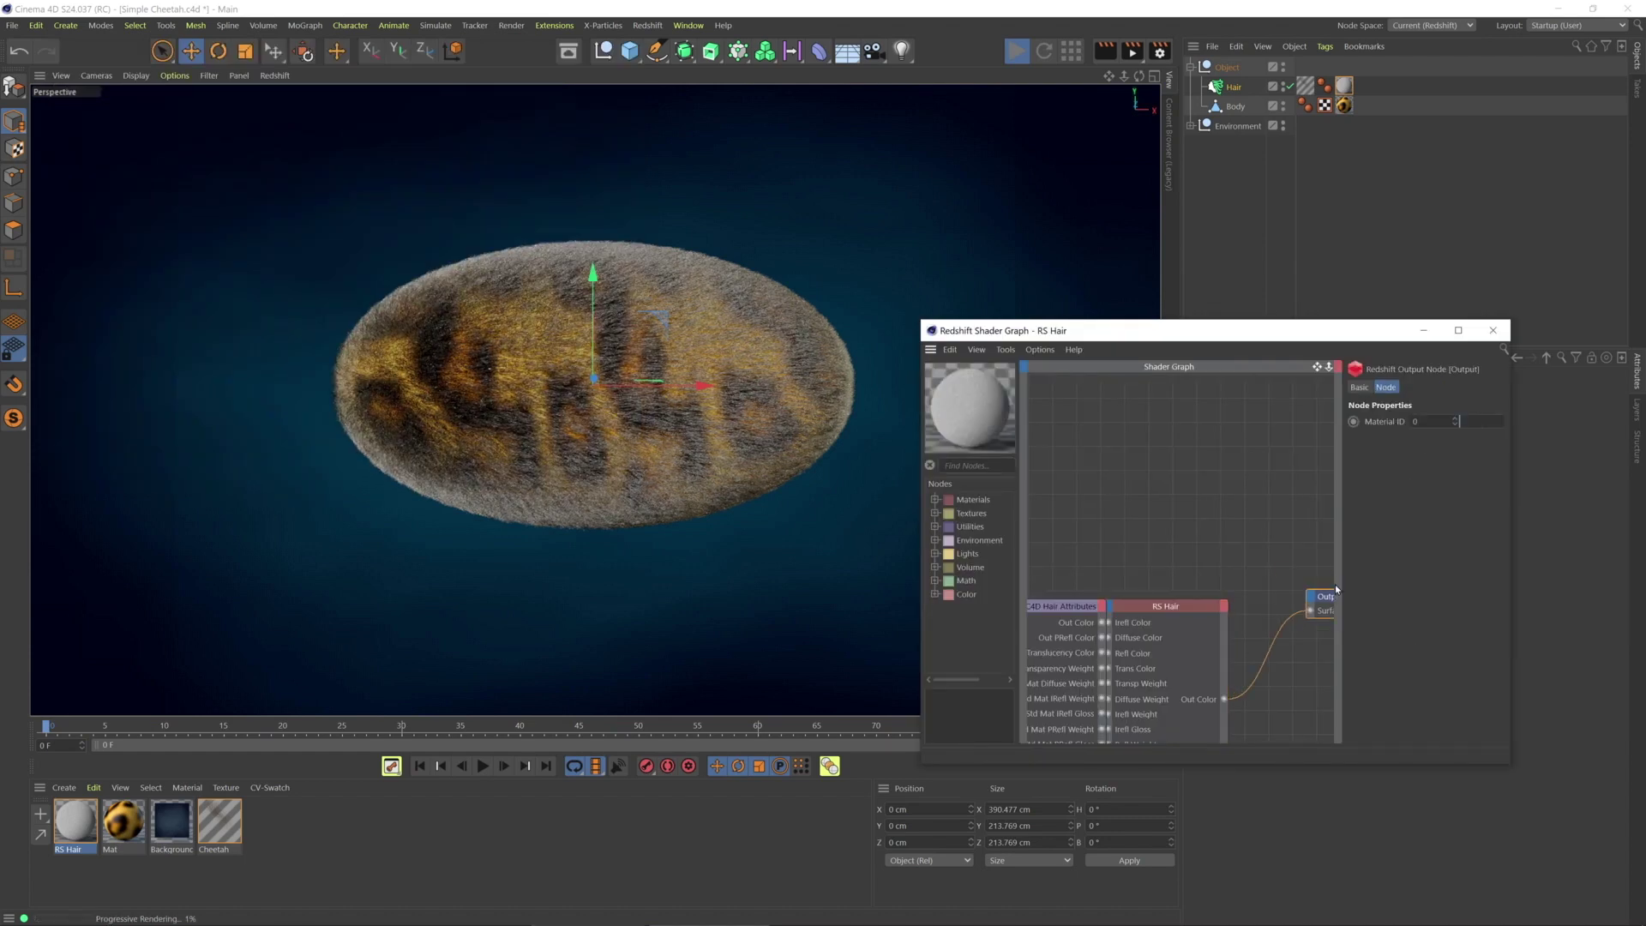
pyautogui.click(1165, 606)
pyautogui.moveTo(1178, 614); pyautogui.dragTo(1195, 567)
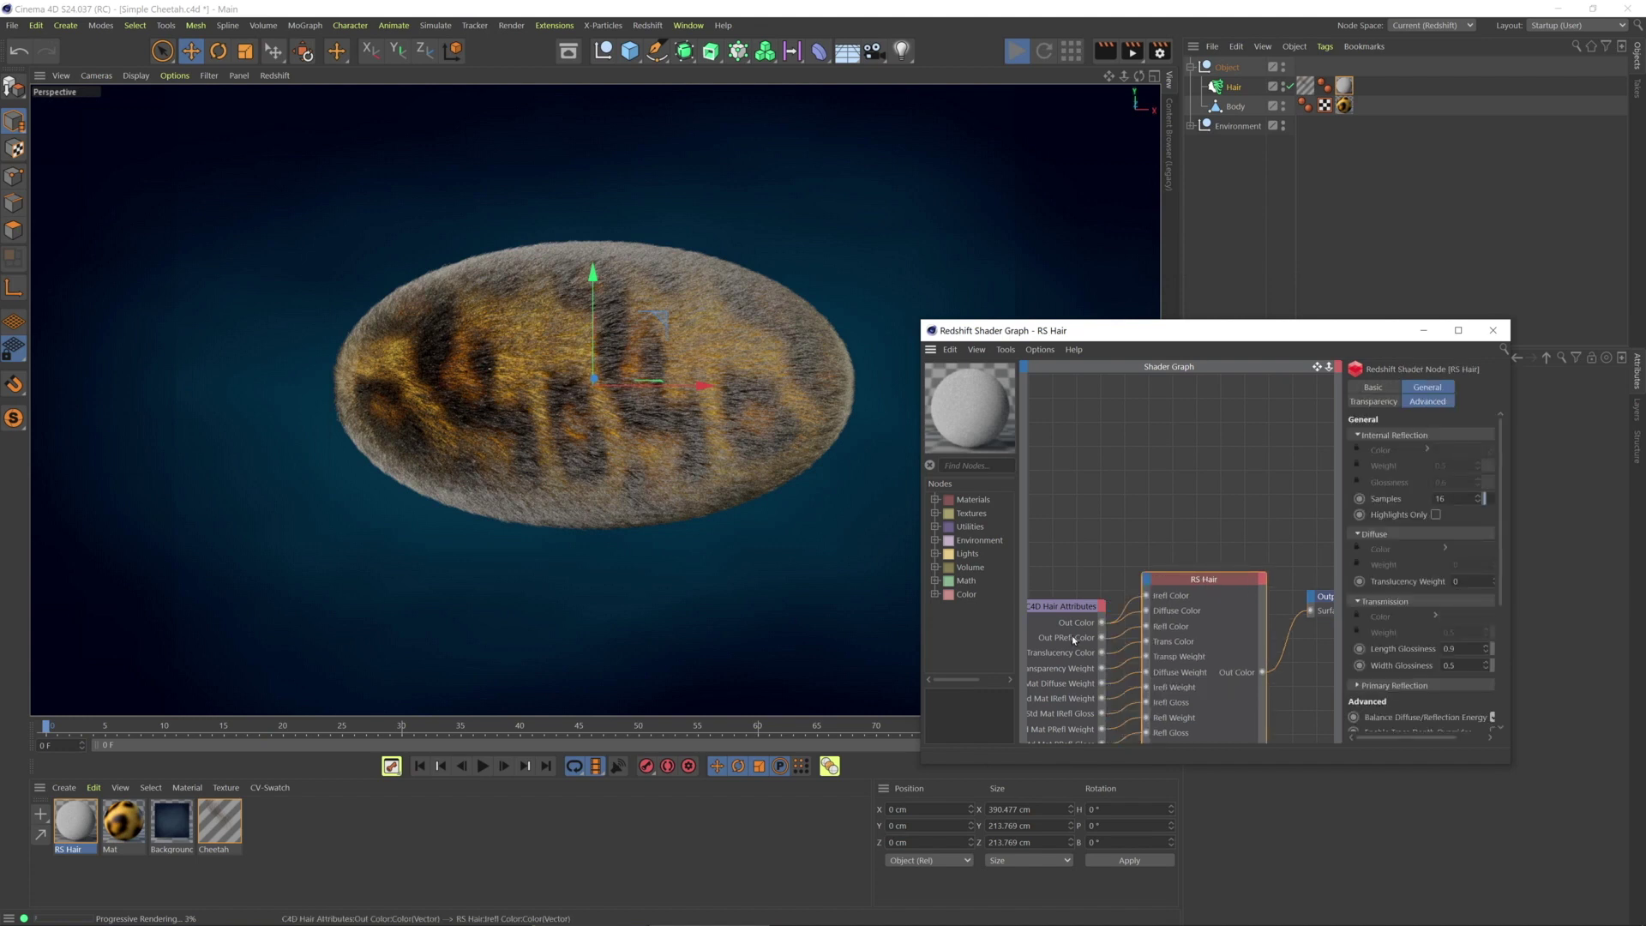
pyautogui.moveTo(1071, 635); pyautogui.dragTo(1241, 530, button='middle')
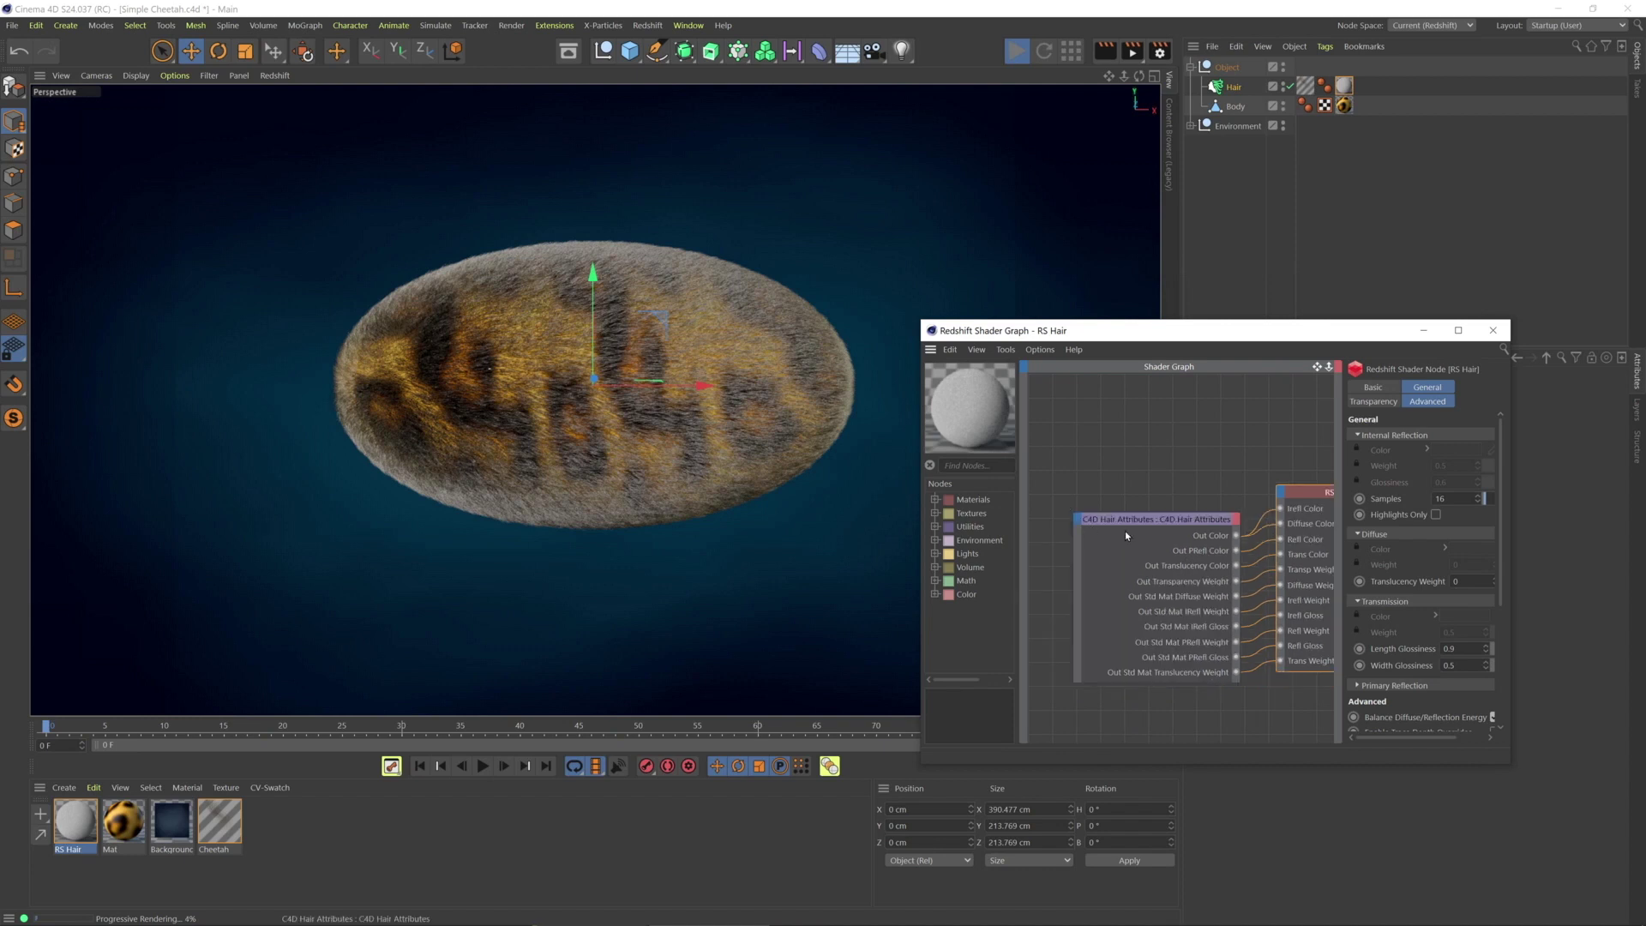
pyautogui.moveTo(1140, 520); pyautogui.dragTo(1129, 496)
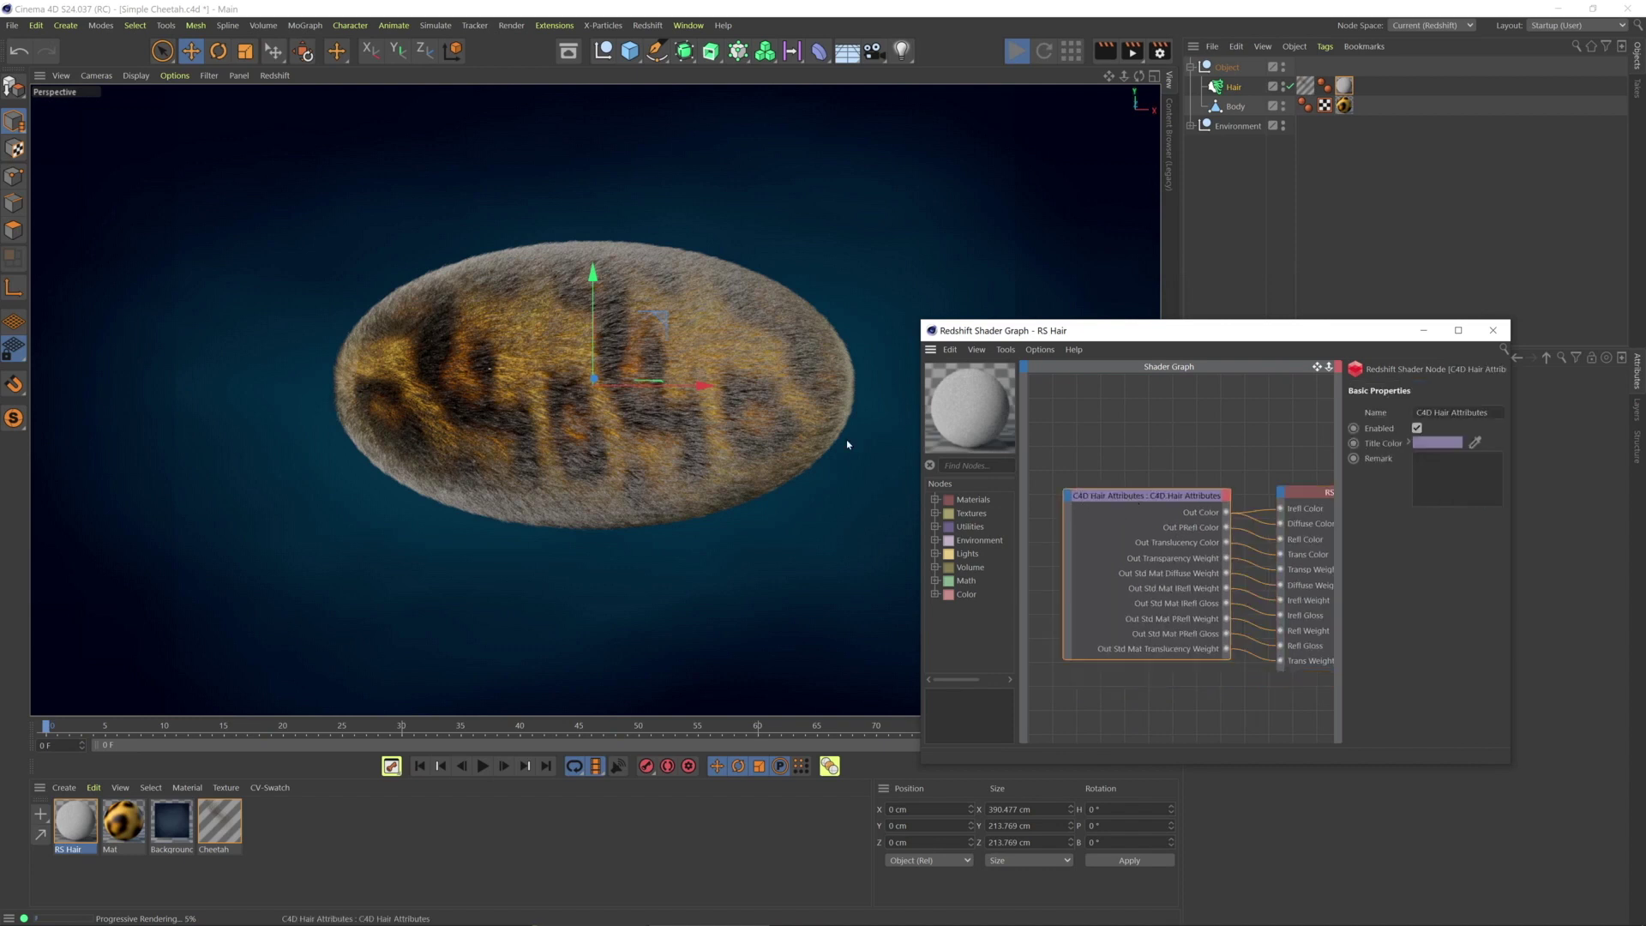
pyautogui.moveTo(921, 323); pyautogui.dragTo(759, 305)
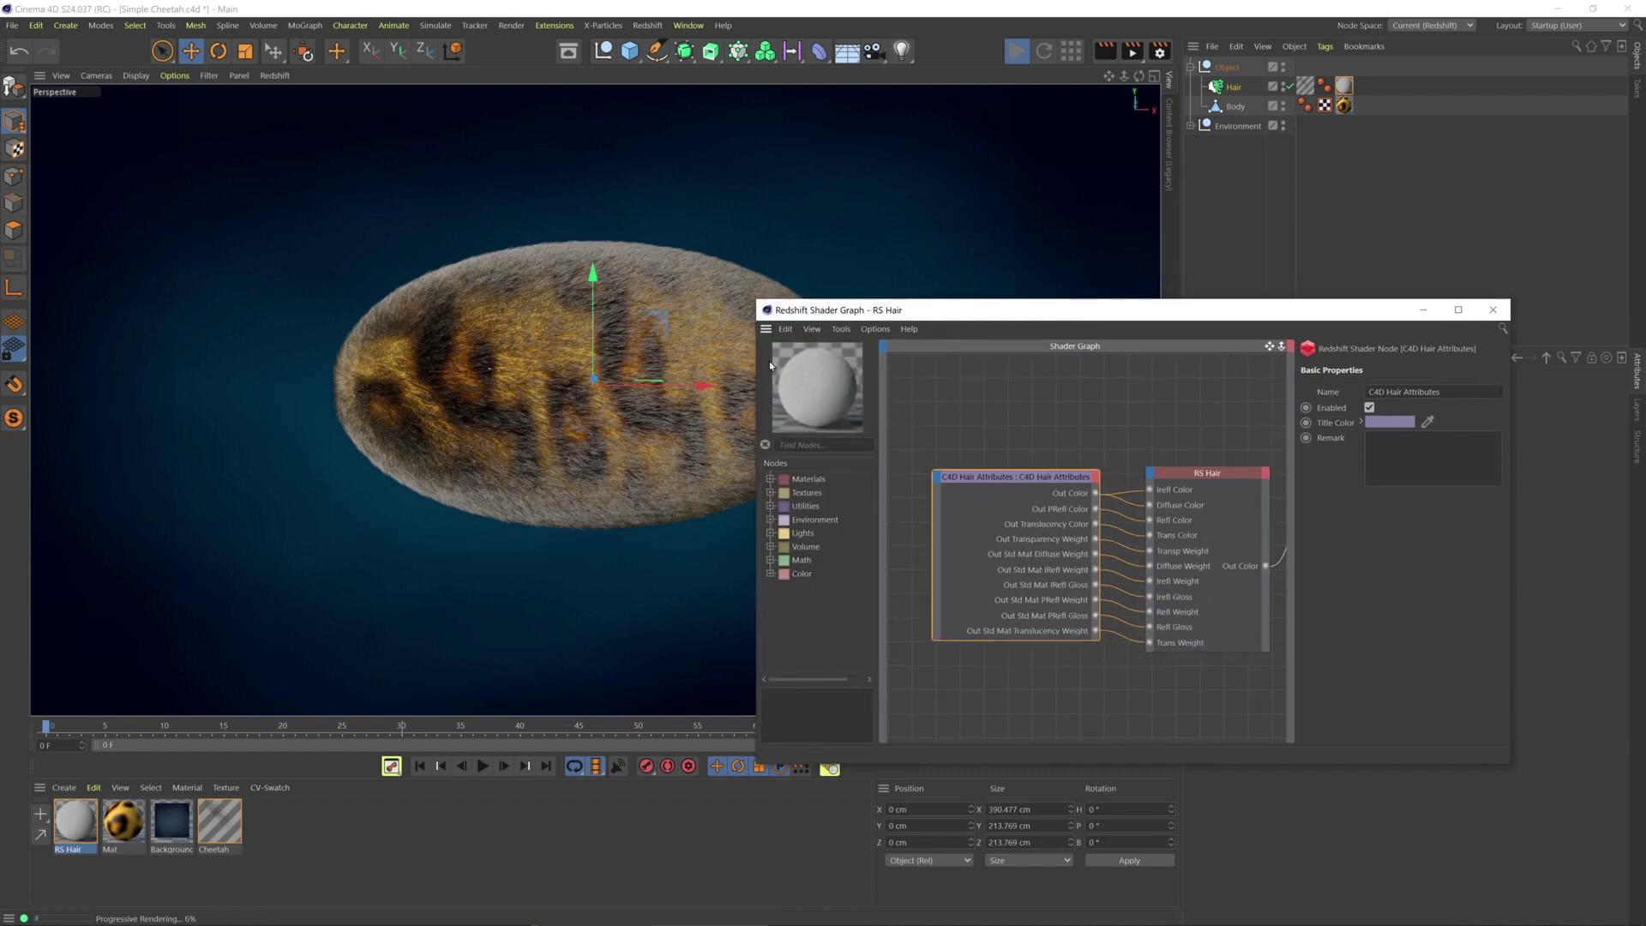
# Filter the node list by 'hair' and widen the graph window and node list
pyautogui.click(812, 451)
pyautogui.write('ha')
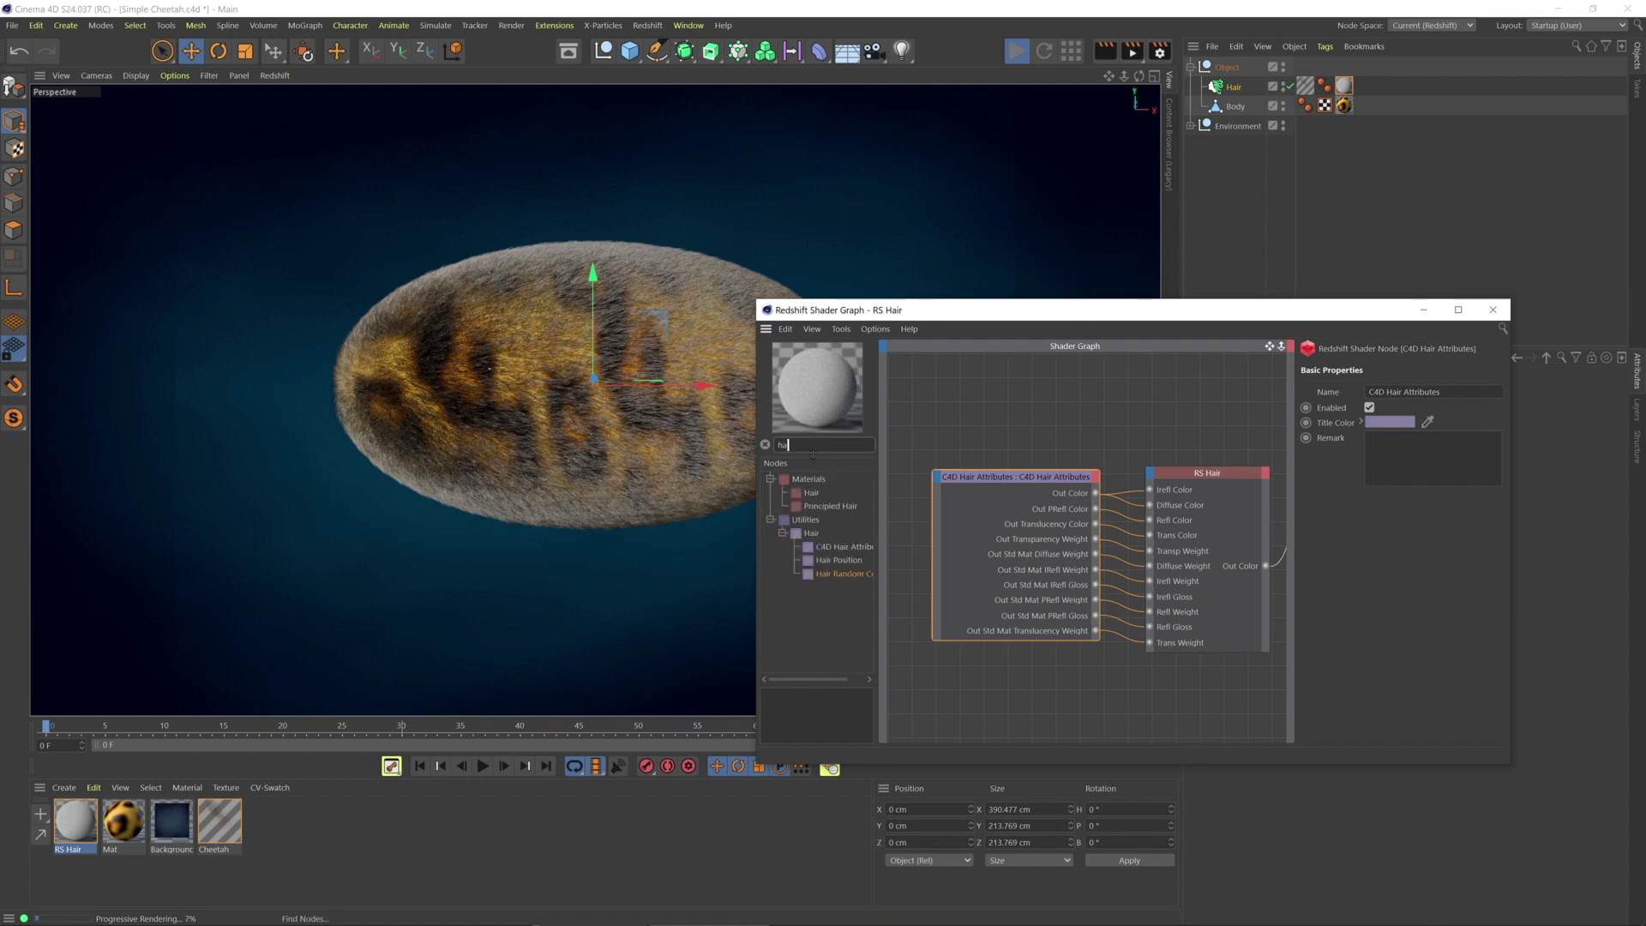
pyautogui.write('ir')
pyautogui.moveTo(755, 567); pyautogui.dragTo(702, 570)
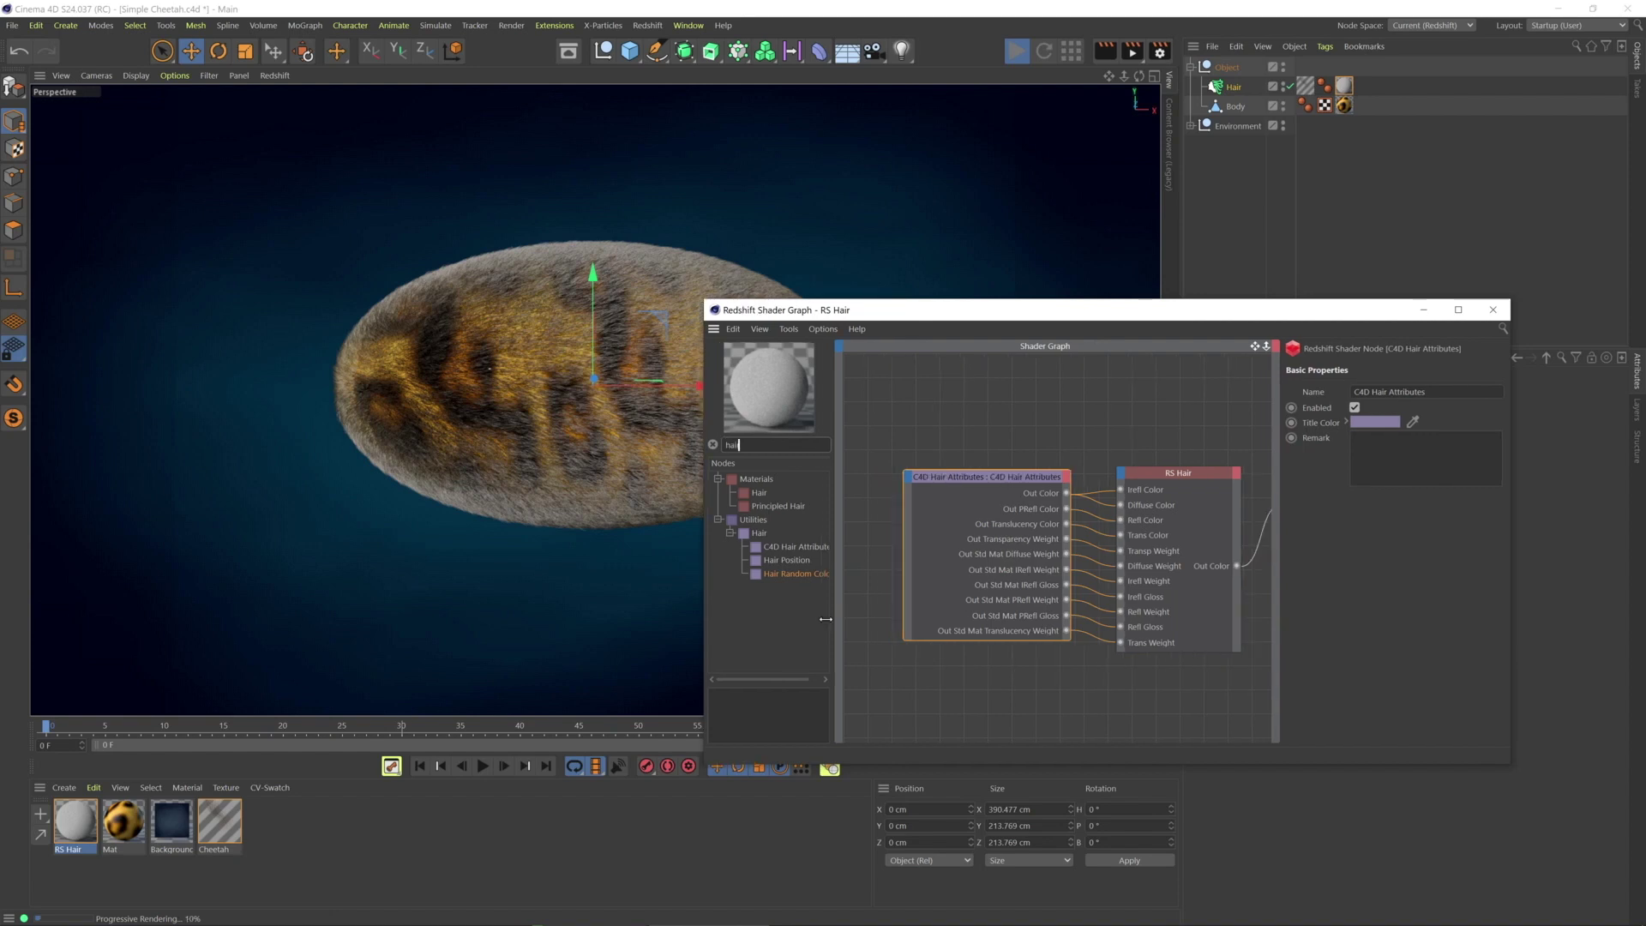
pyautogui.moveTo(826, 619); pyautogui.dragTo(868, 621)
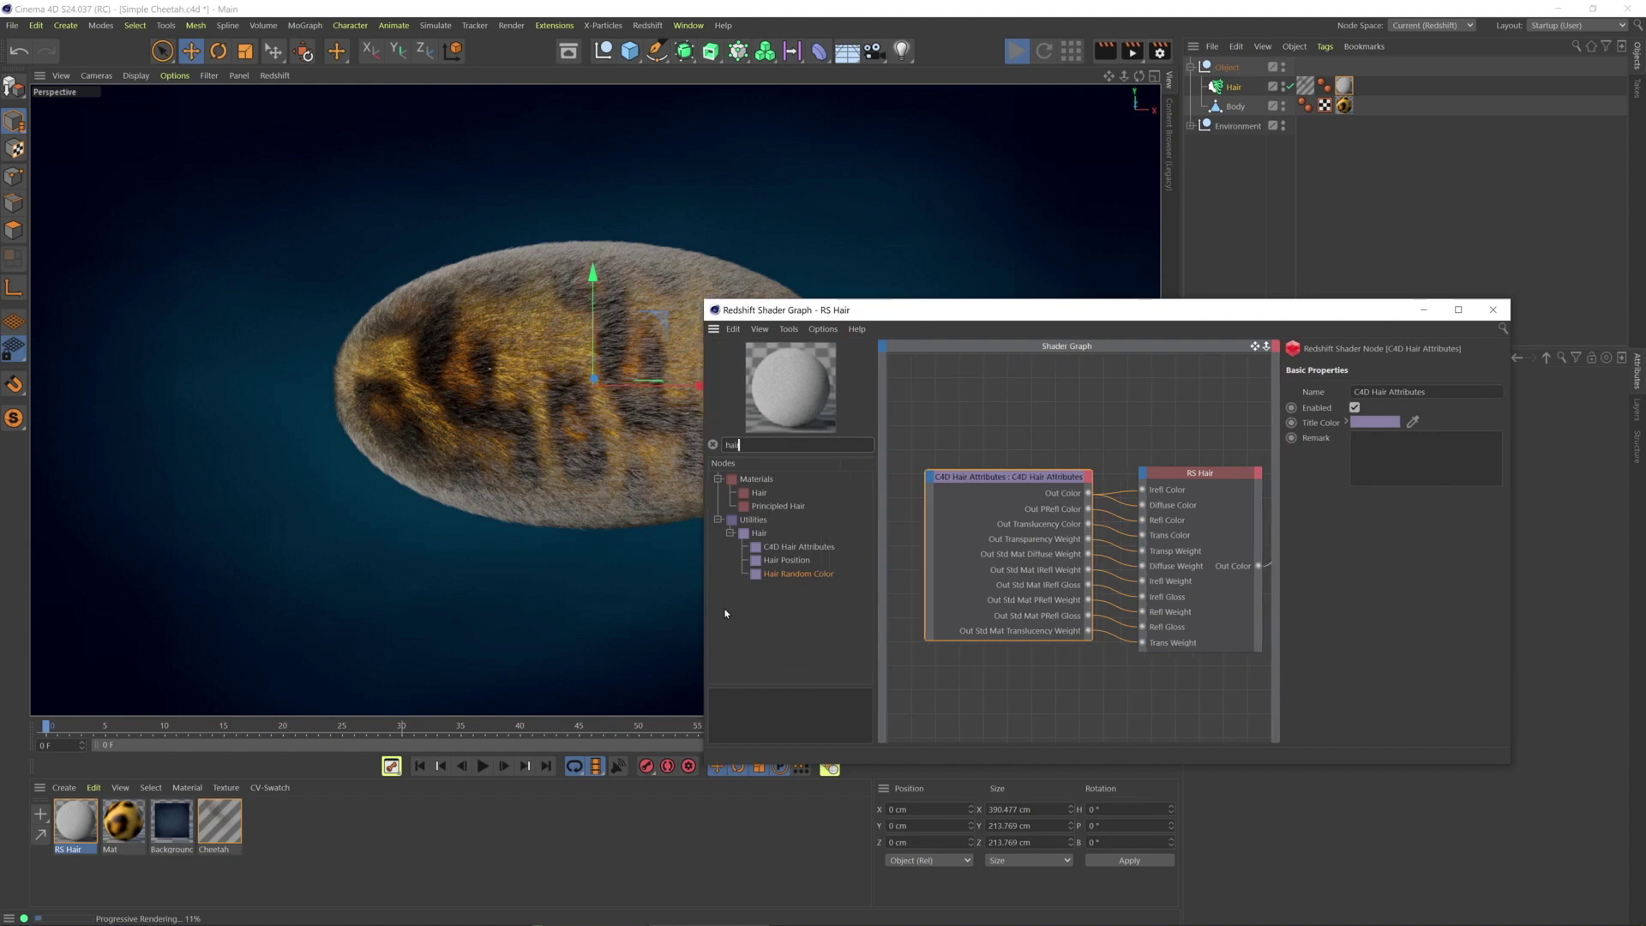
# Add a C4D Hair Attributes node and an RS Hair node to the graph
pyautogui.click(823, 546)
pyautogui.click(958, 394)
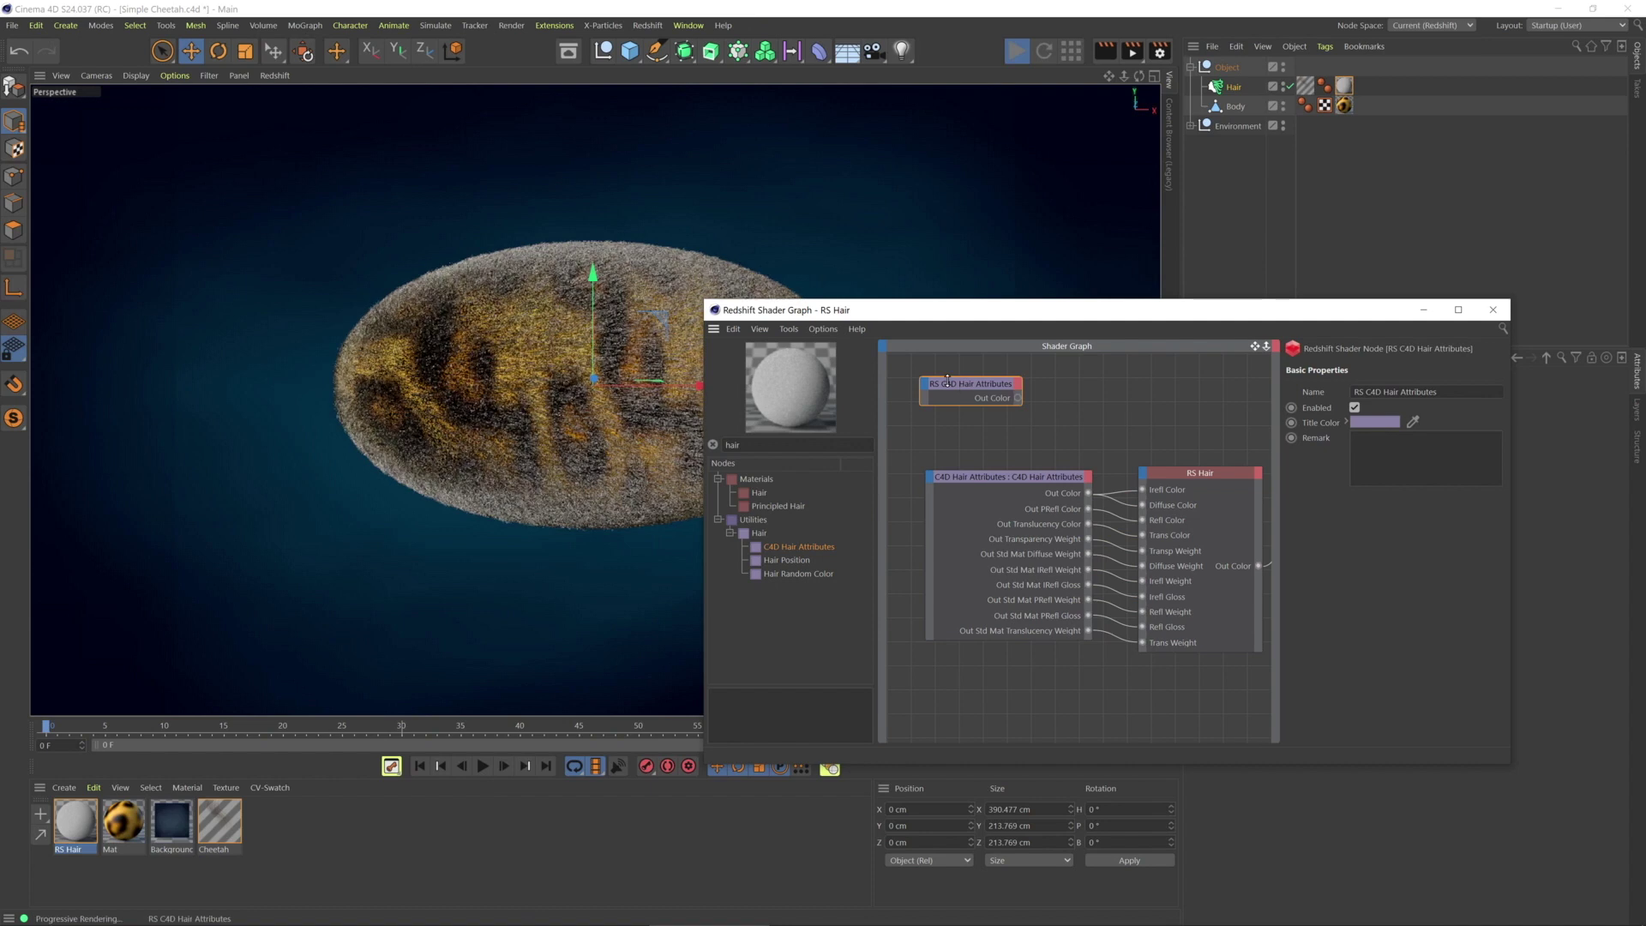
pyautogui.click(754, 492)
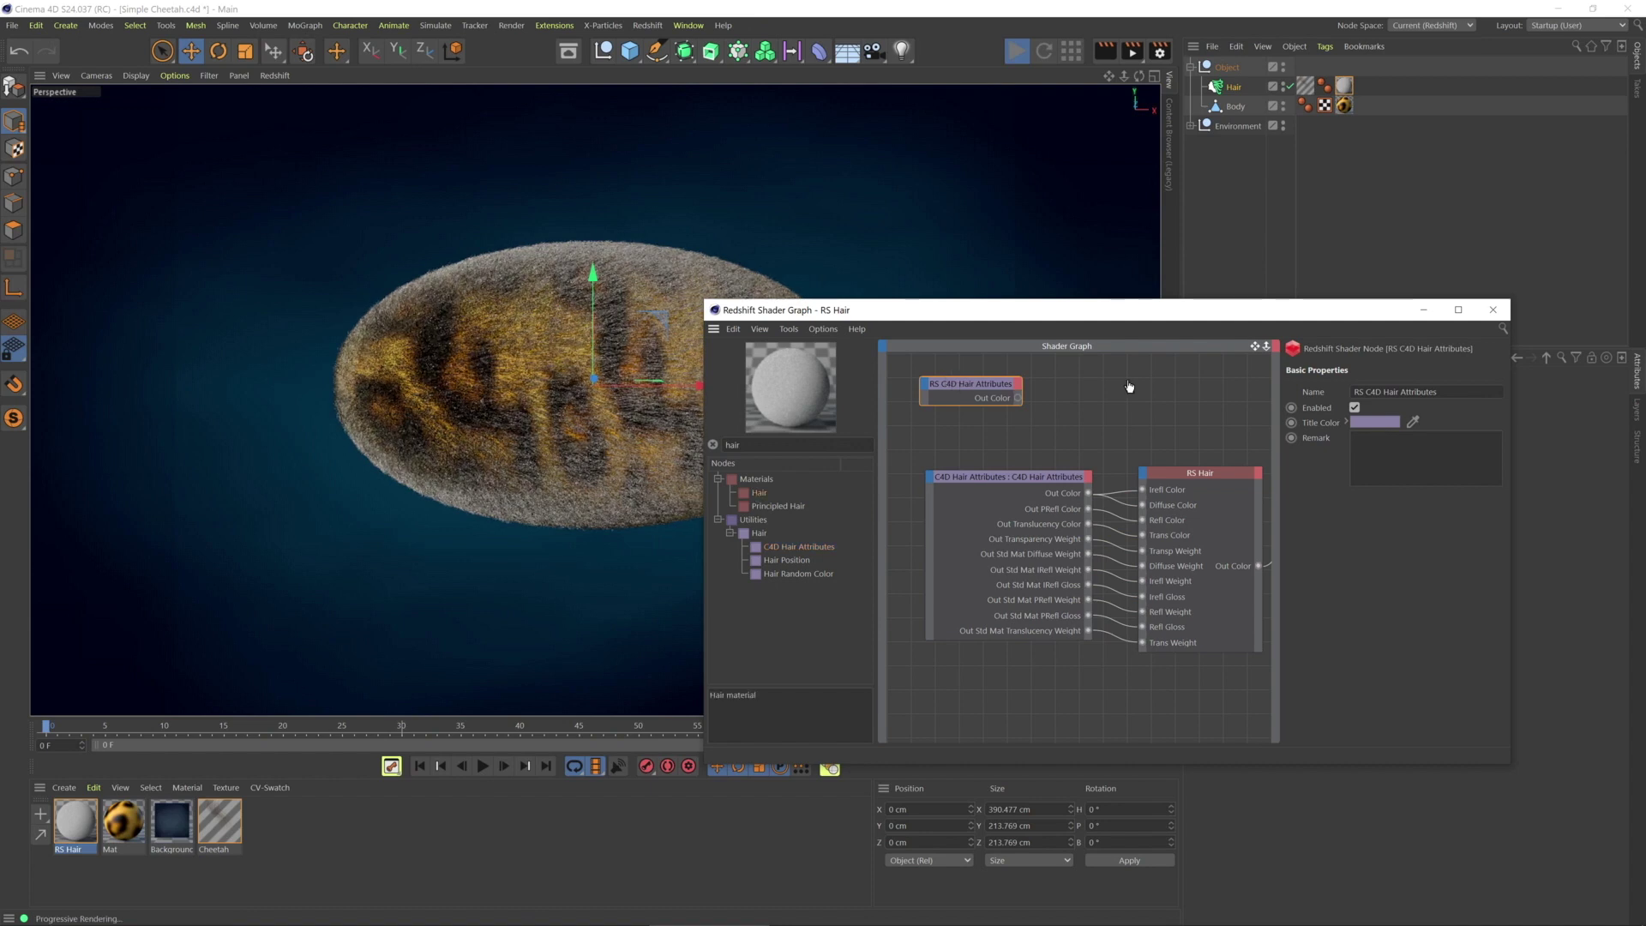
pyautogui.click(1130, 387)
pyautogui.moveTo(1130, 387); pyautogui.dragTo(1145, 392)
# Clean up around the main RS Hair node, keeping only C4D Hair Attributes wired into it
pyautogui.click(1217, 474)
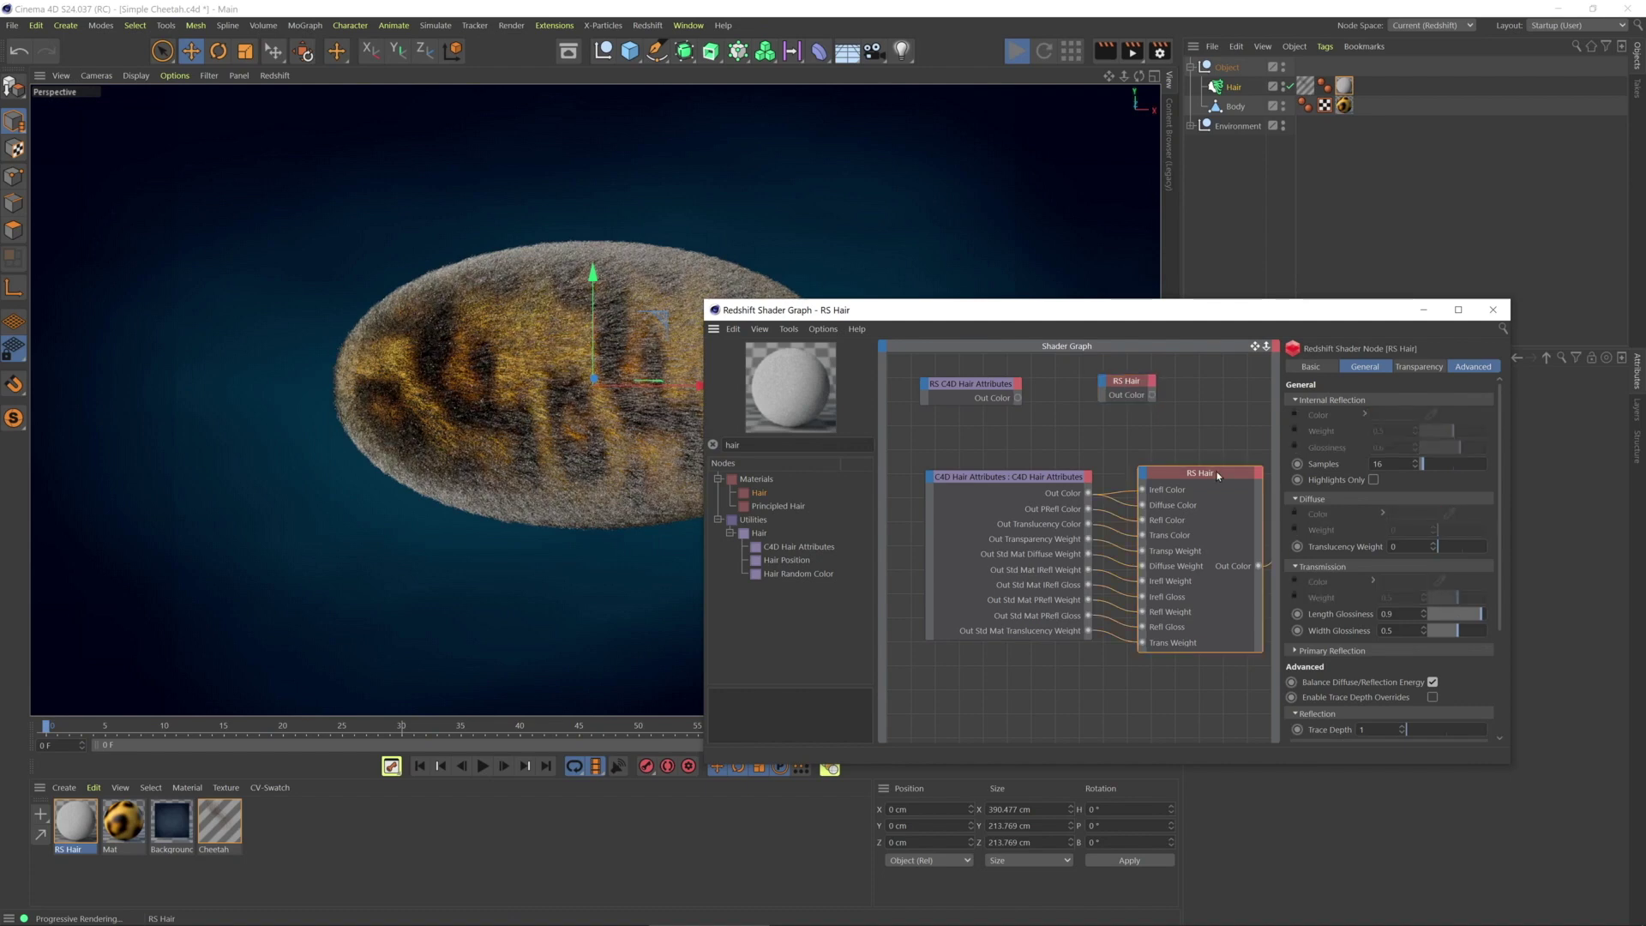
pyautogui.moveTo(1218, 474); pyautogui.dragTo(1213, 470)
pyautogui.moveTo(934, 384); pyautogui.dragTo(945, 378)
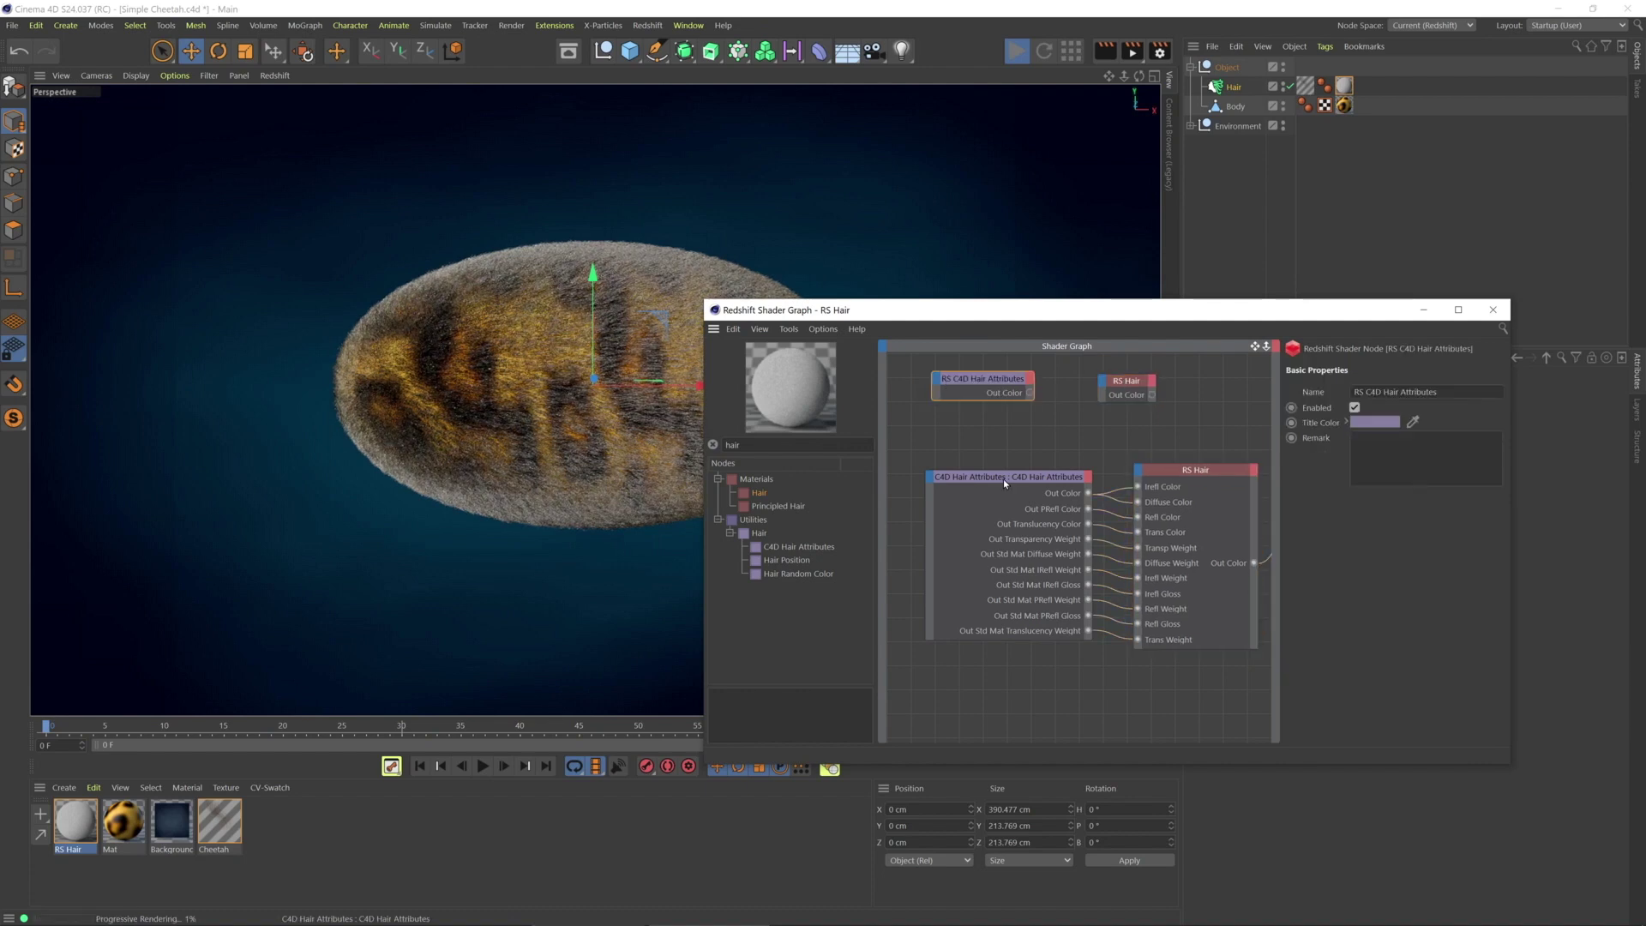
pyautogui.click(1003, 478)
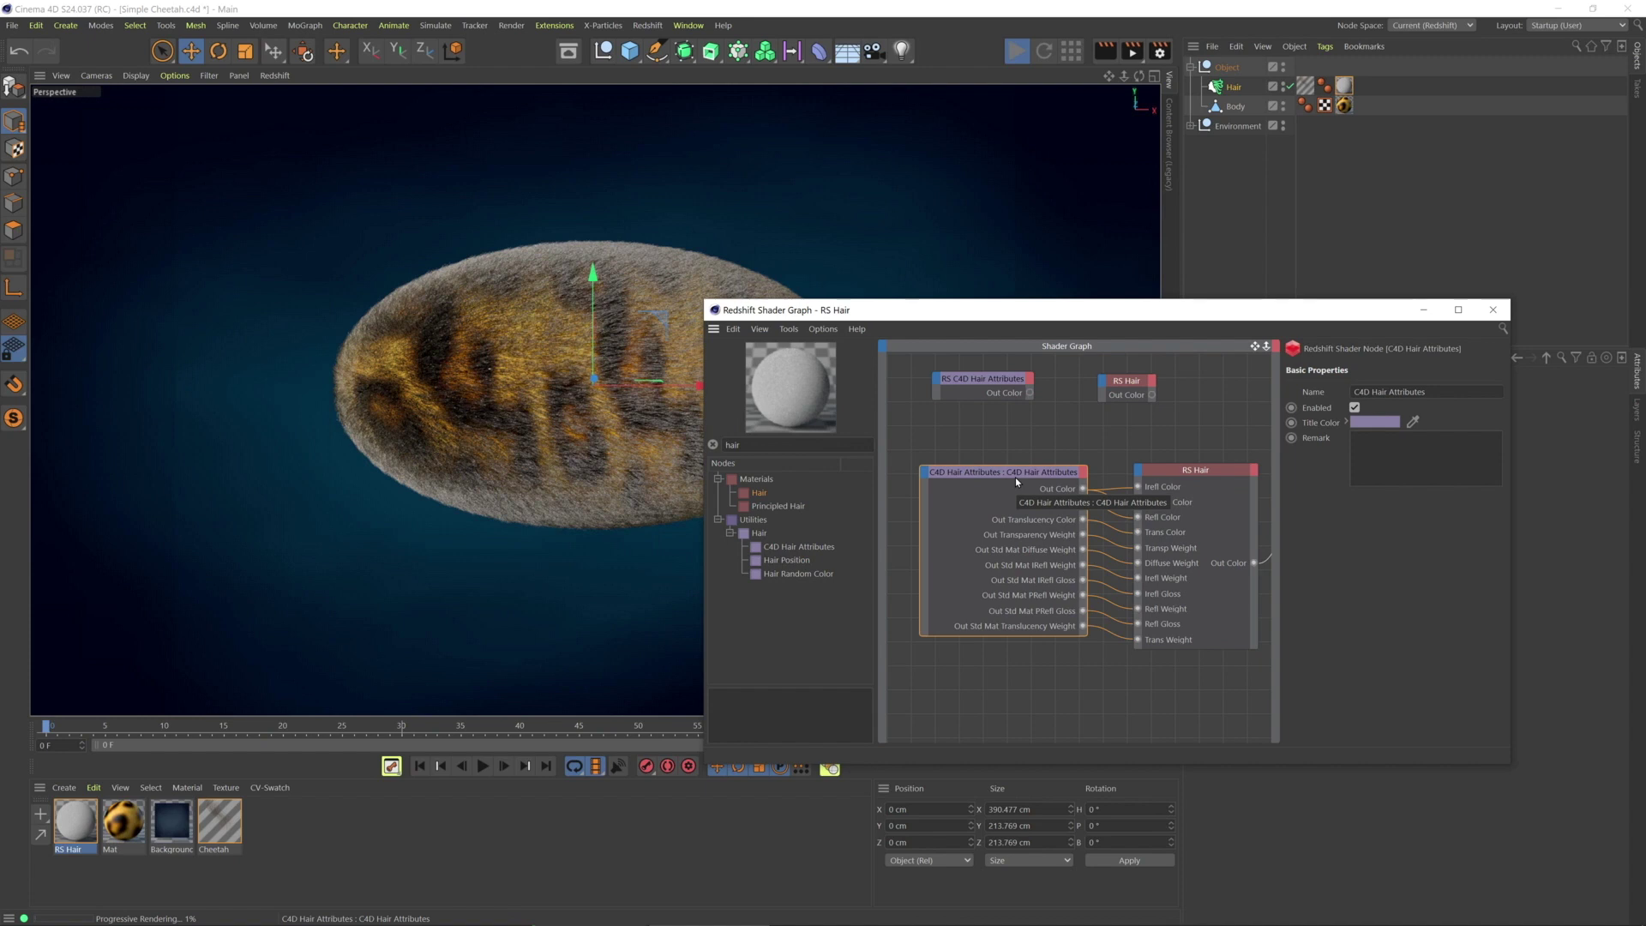
pyautogui.click(1009, 413)
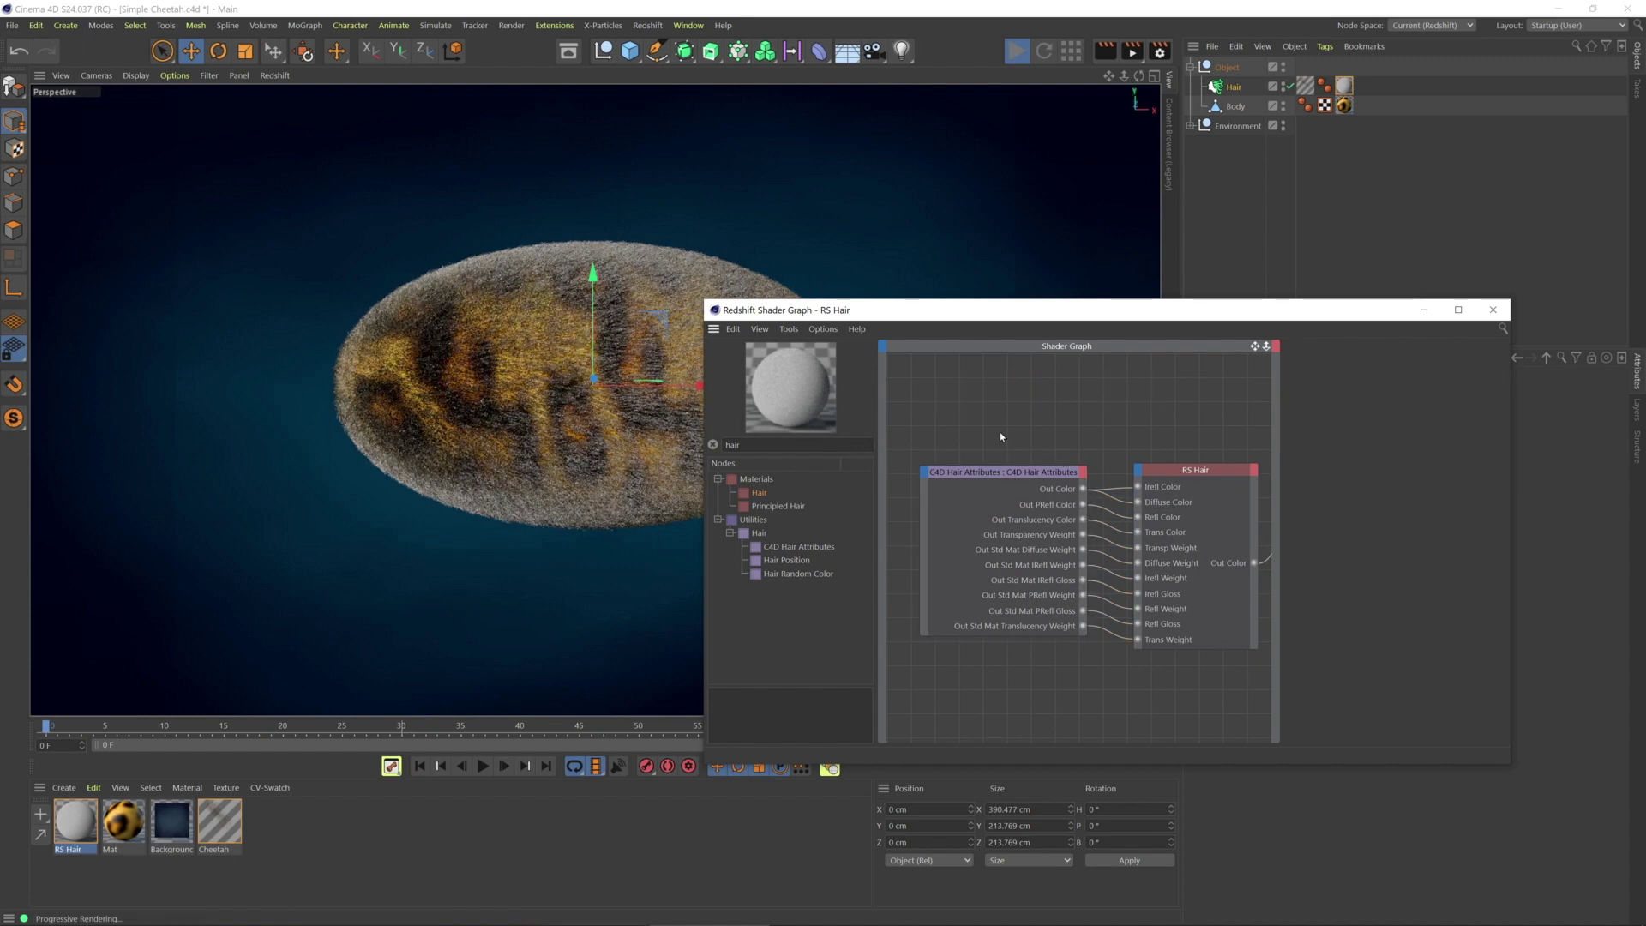
# Open the Cheetah hair material's editor on its Color channel beside the RS Hair graph
pyautogui.click(1027, 481)
pyautogui.click(219, 817)
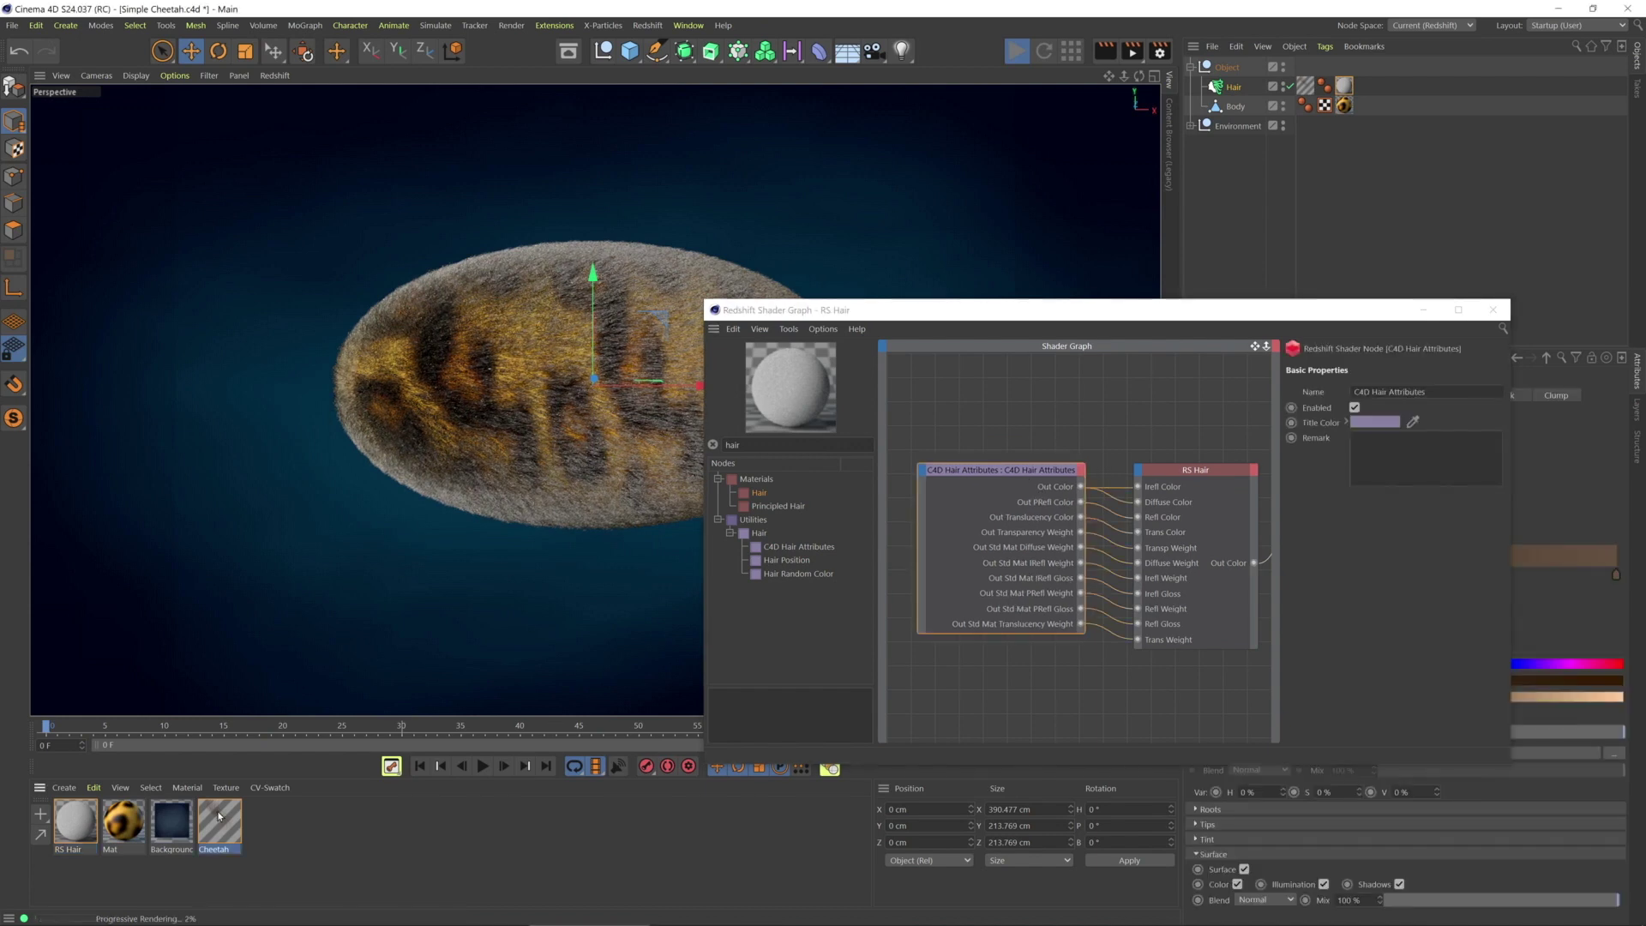
pyautogui.doubleClick(218, 817)
pyautogui.click(1179, 477)
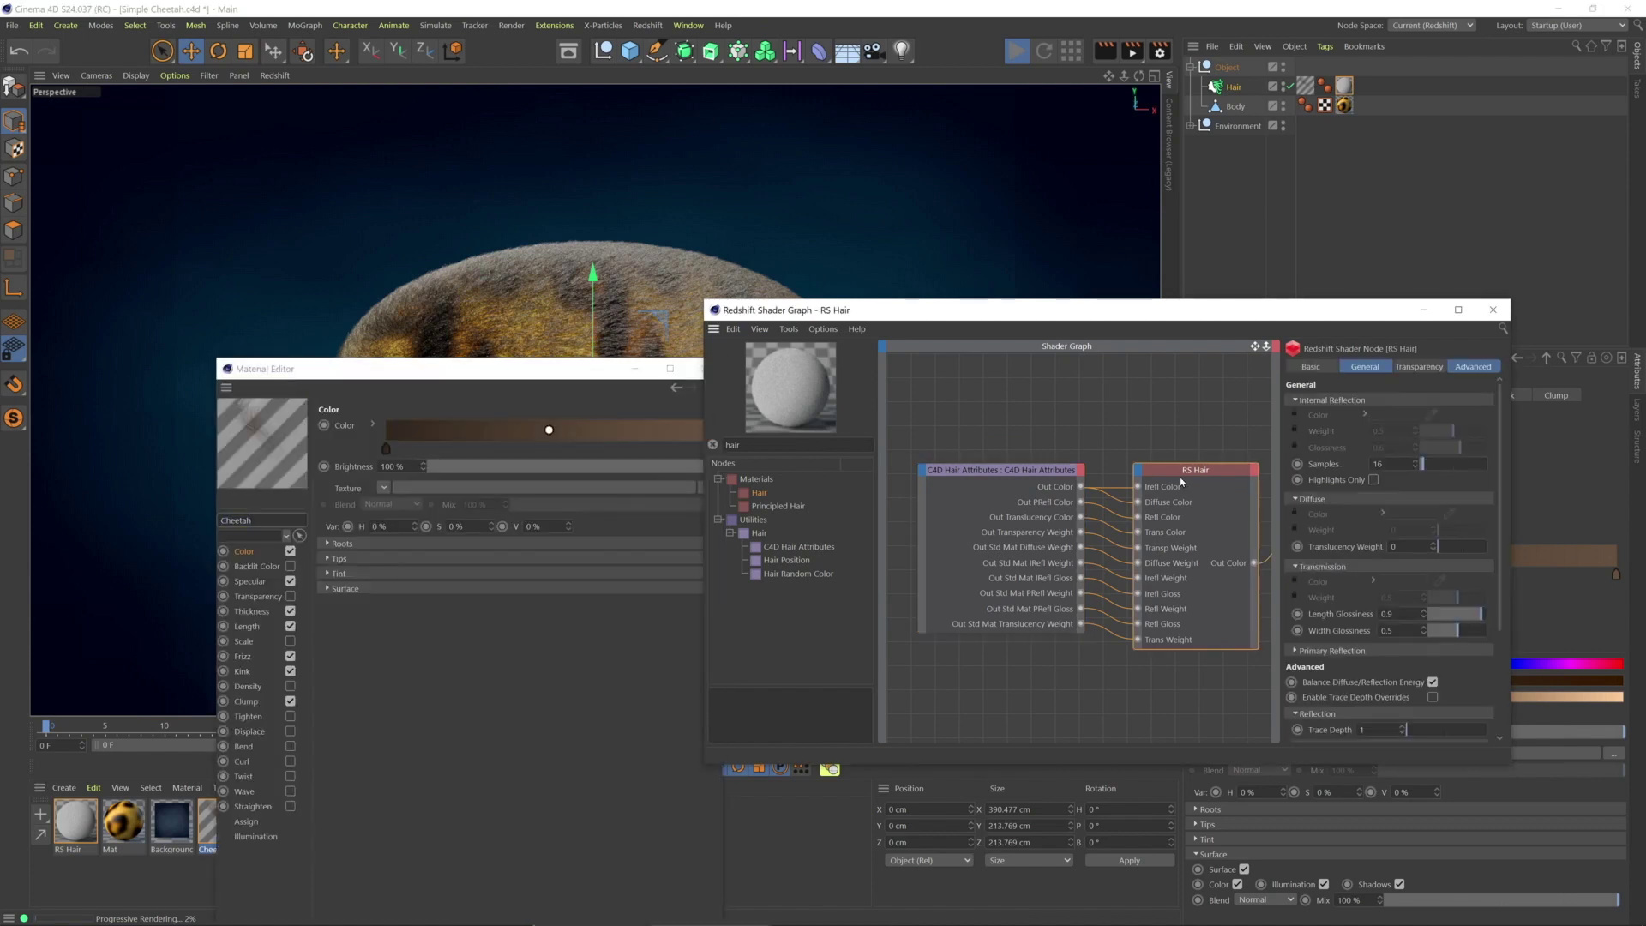
pyautogui.moveTo(665, 371); pyautogui.dragTo(576, 374)
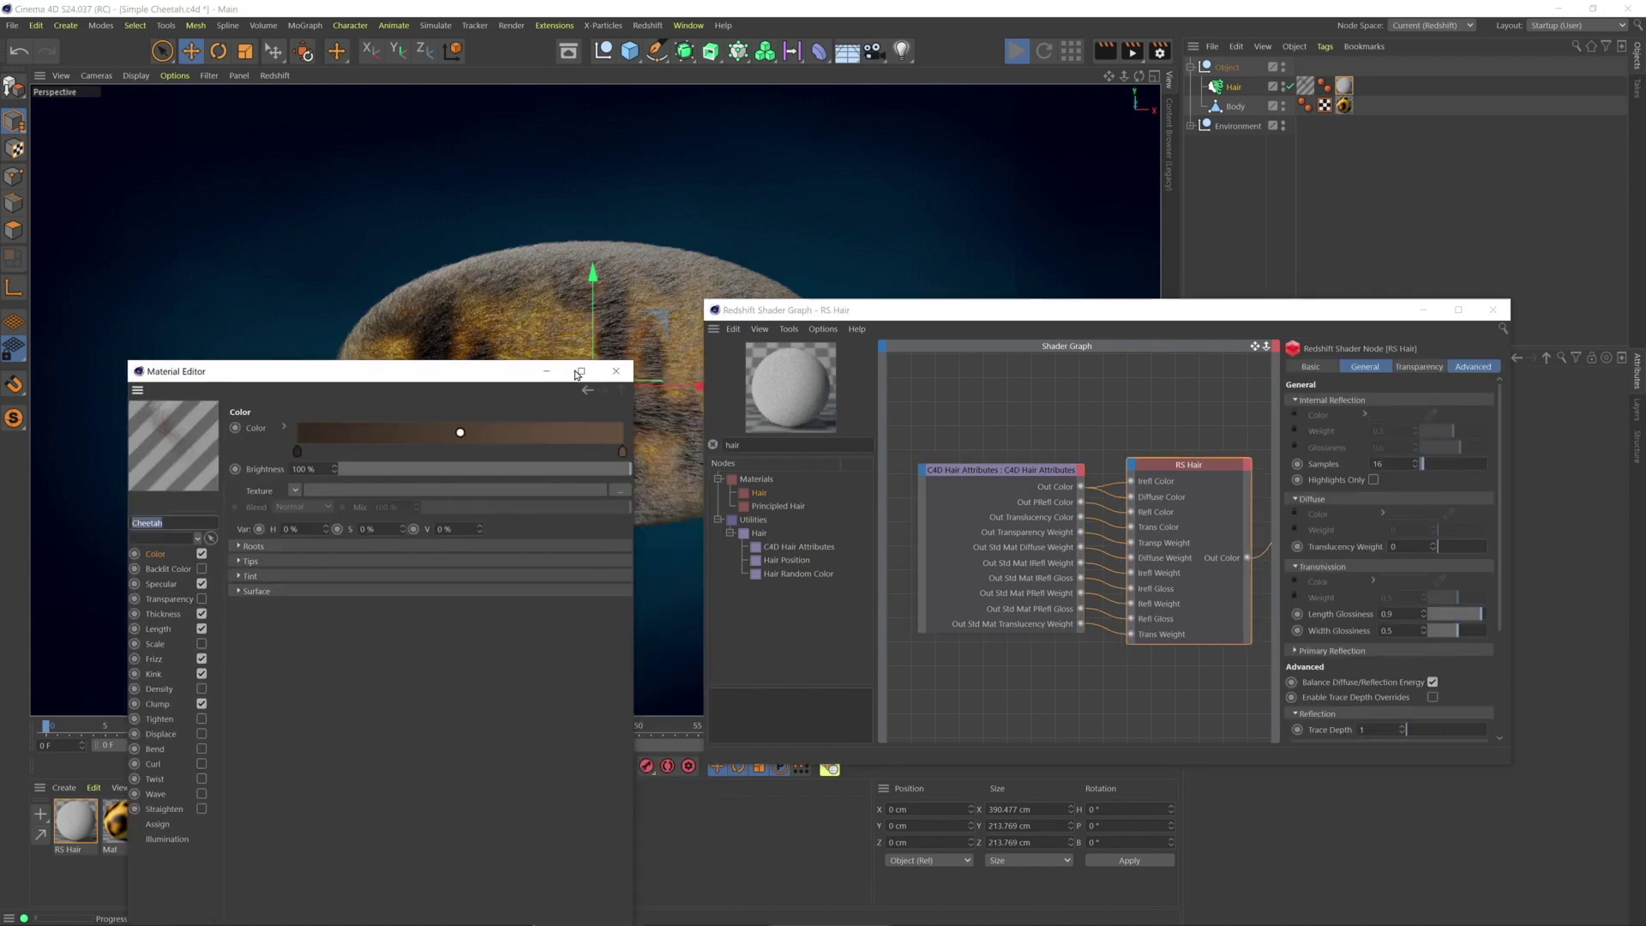
pyautogui.click(615, 372)
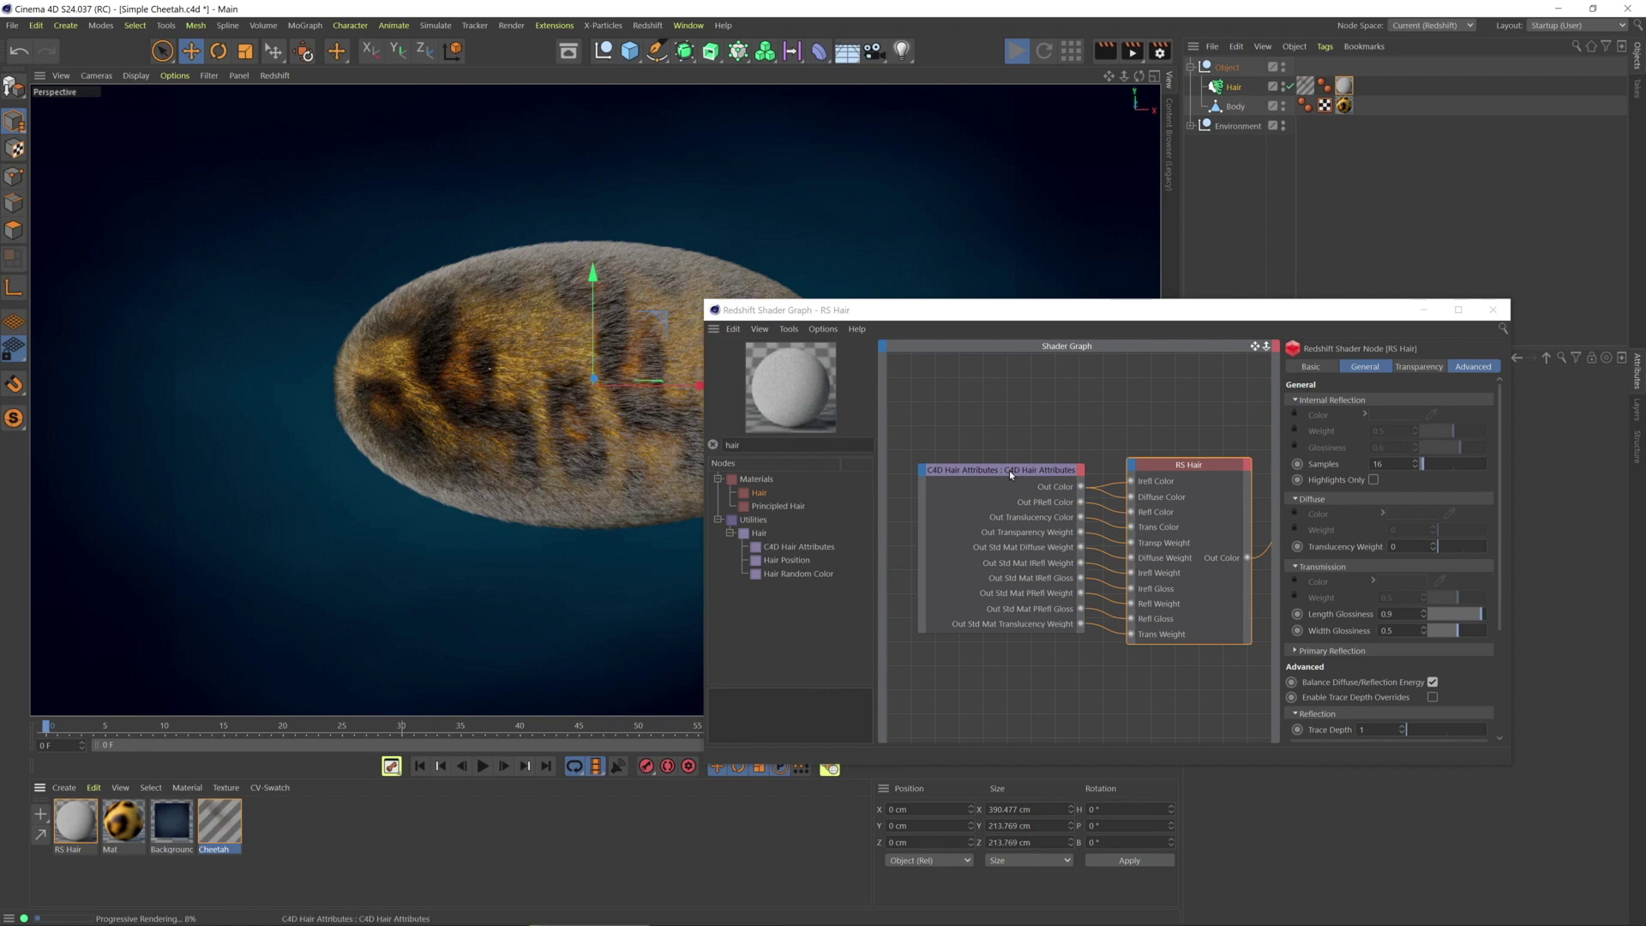
pyautogui.click(207, 822)
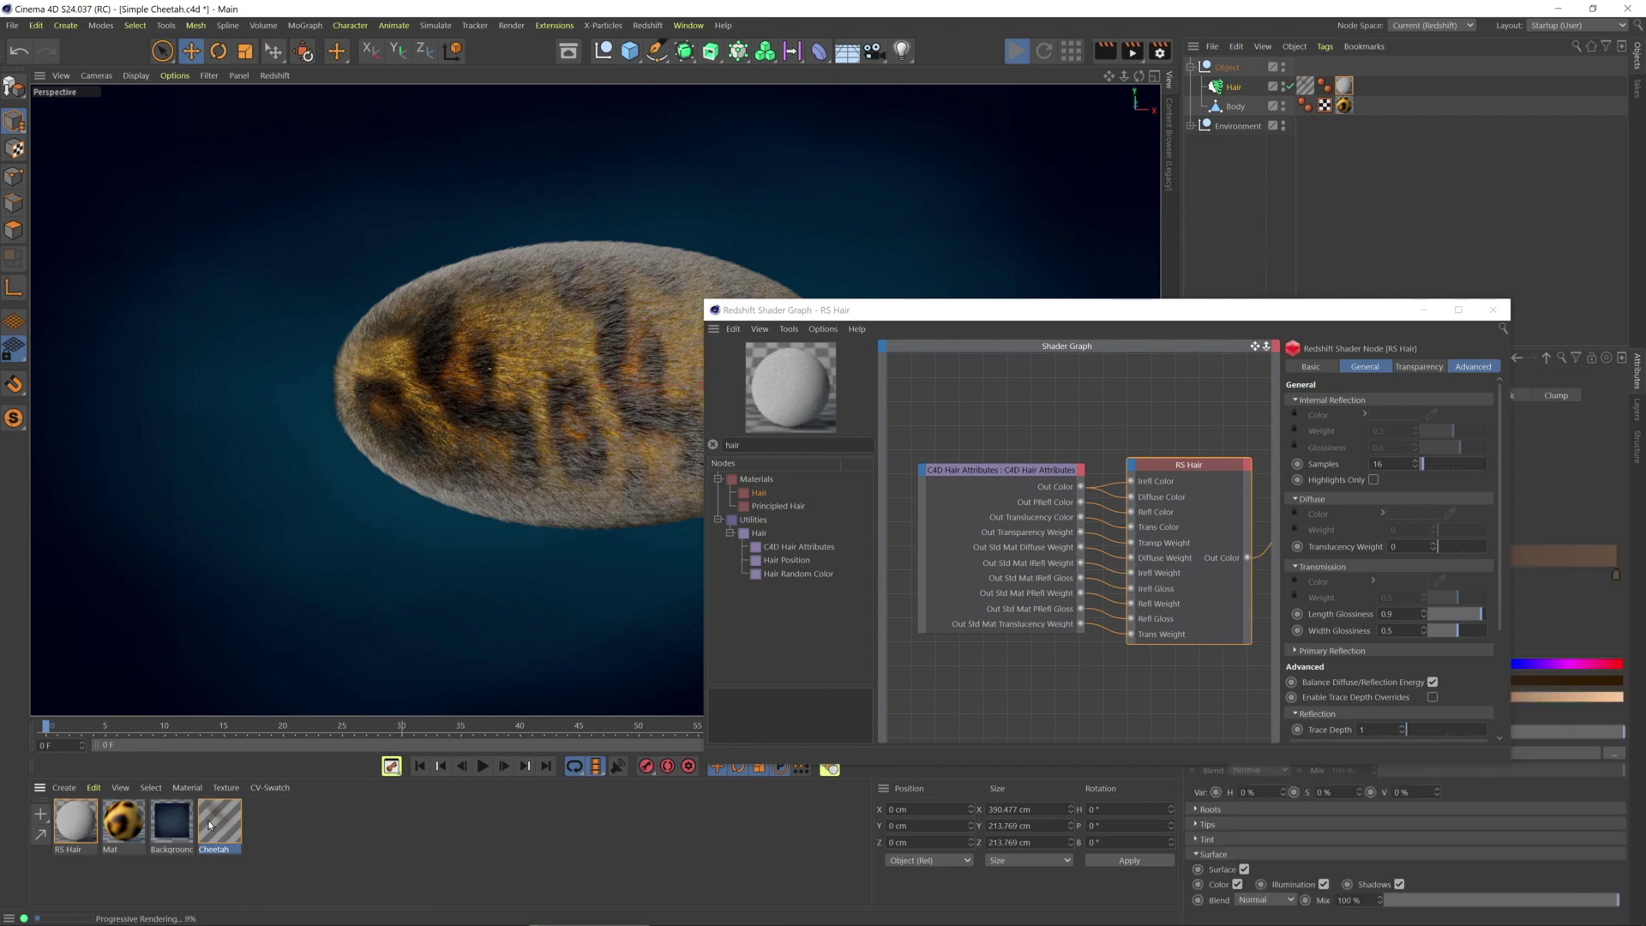
pyautogui.doubleClick(210, 824)
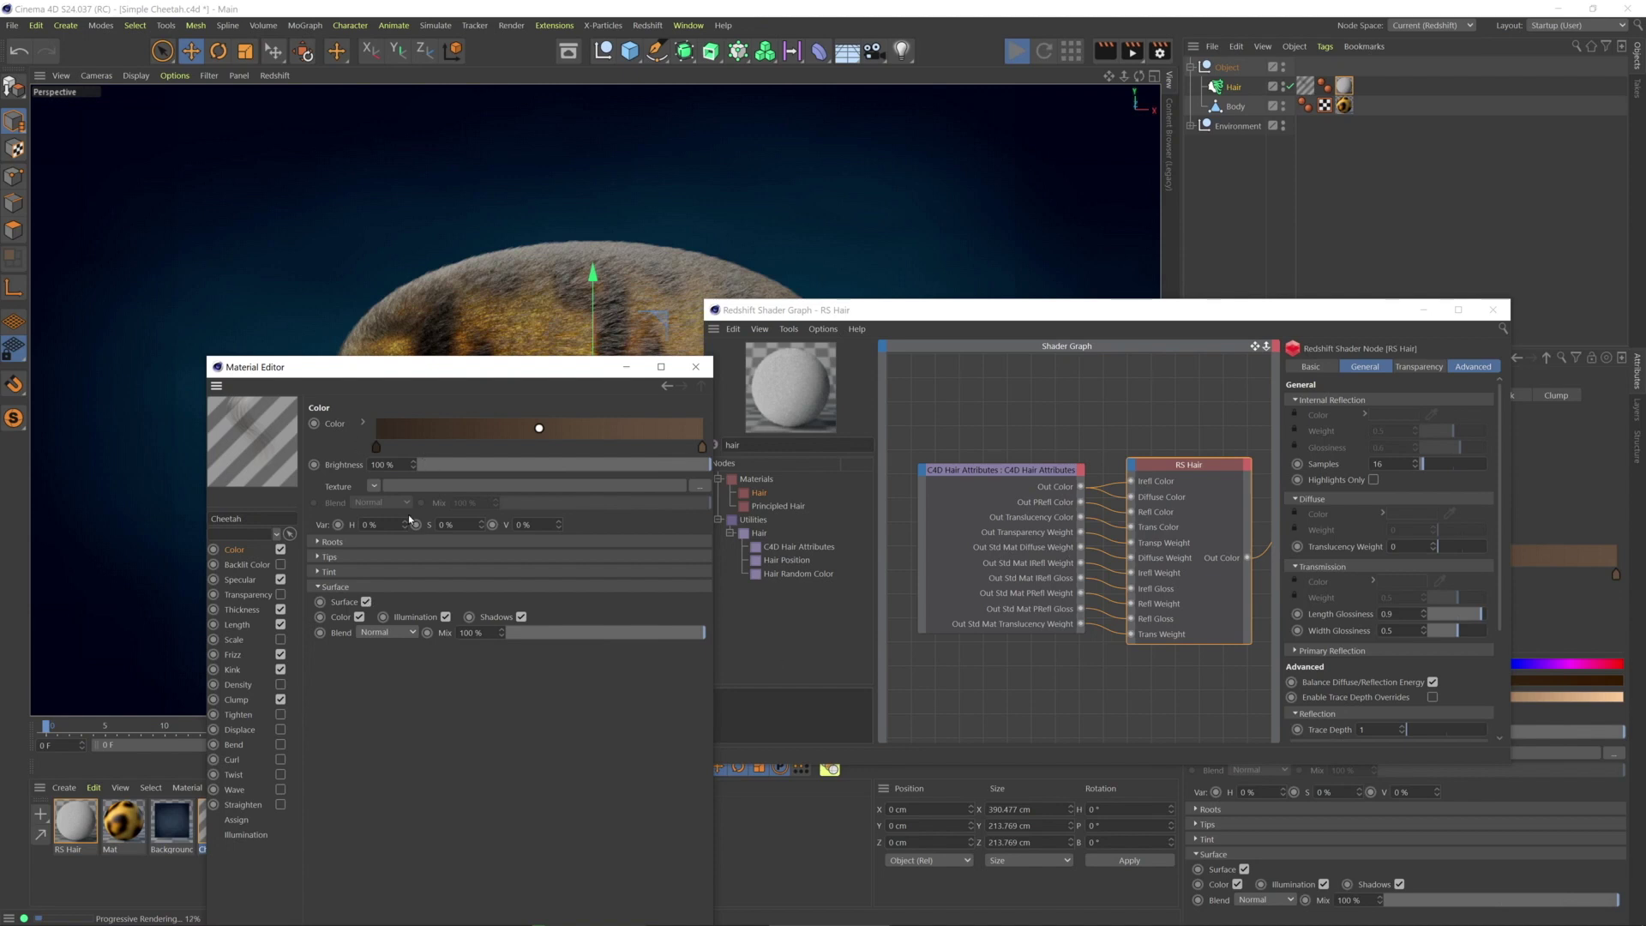
# Copy the cheetah texture shader from the Mat material's Color channel
pyautogui.click(125, 827)
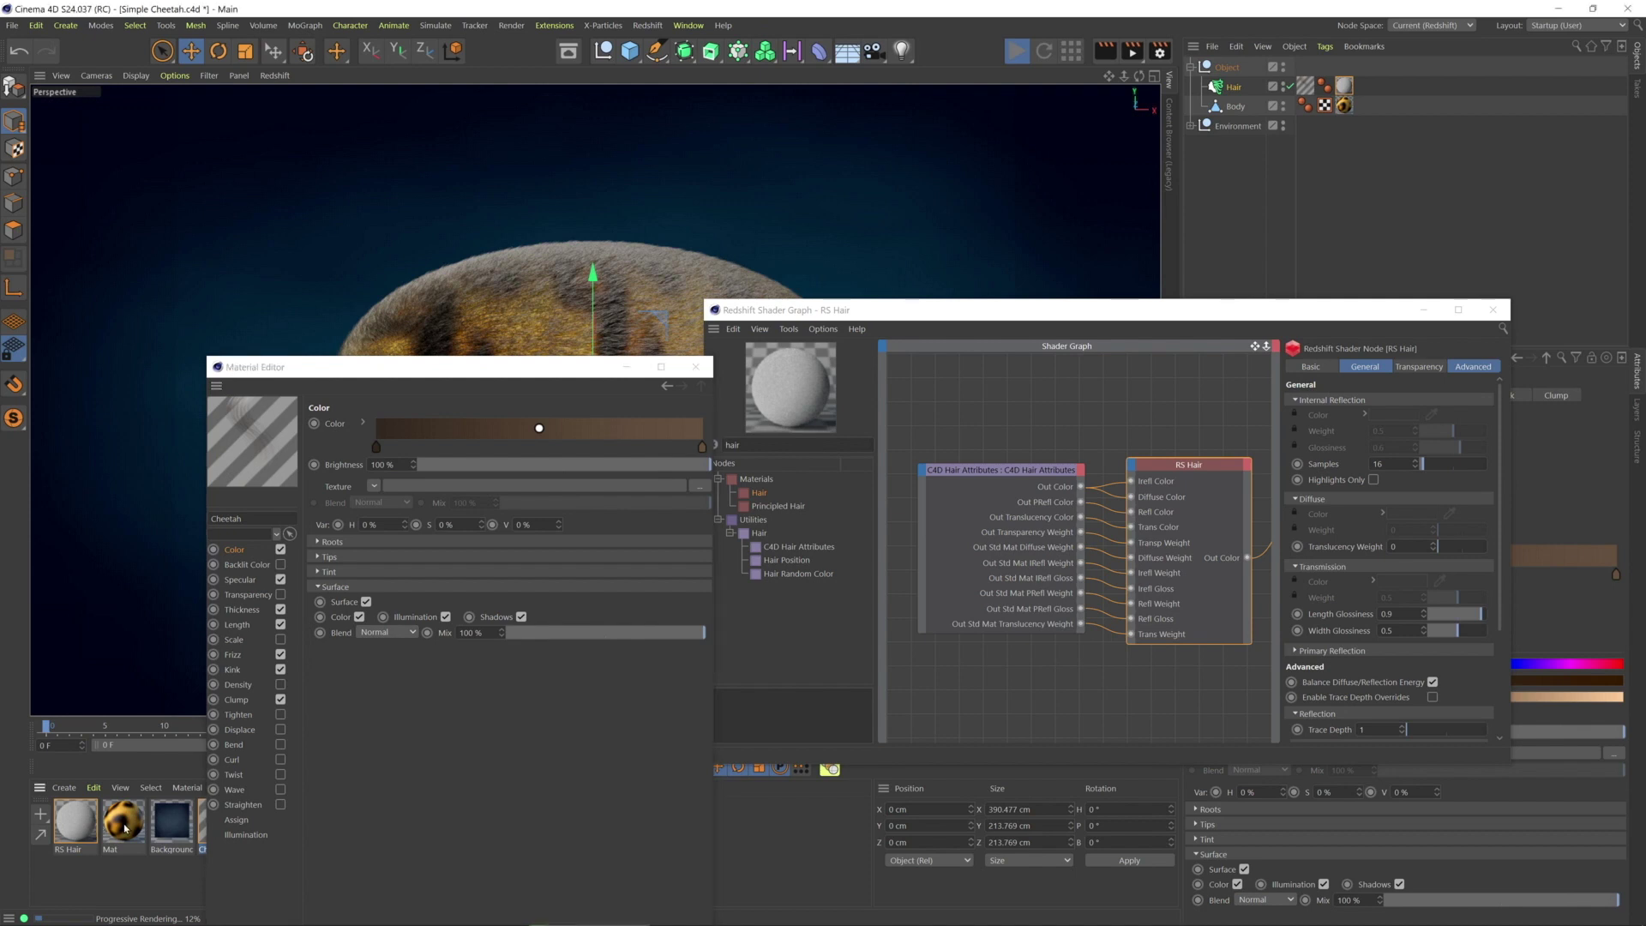
pyautogui.click(129, 824)
pyautogui.doubleClick(133, 825)
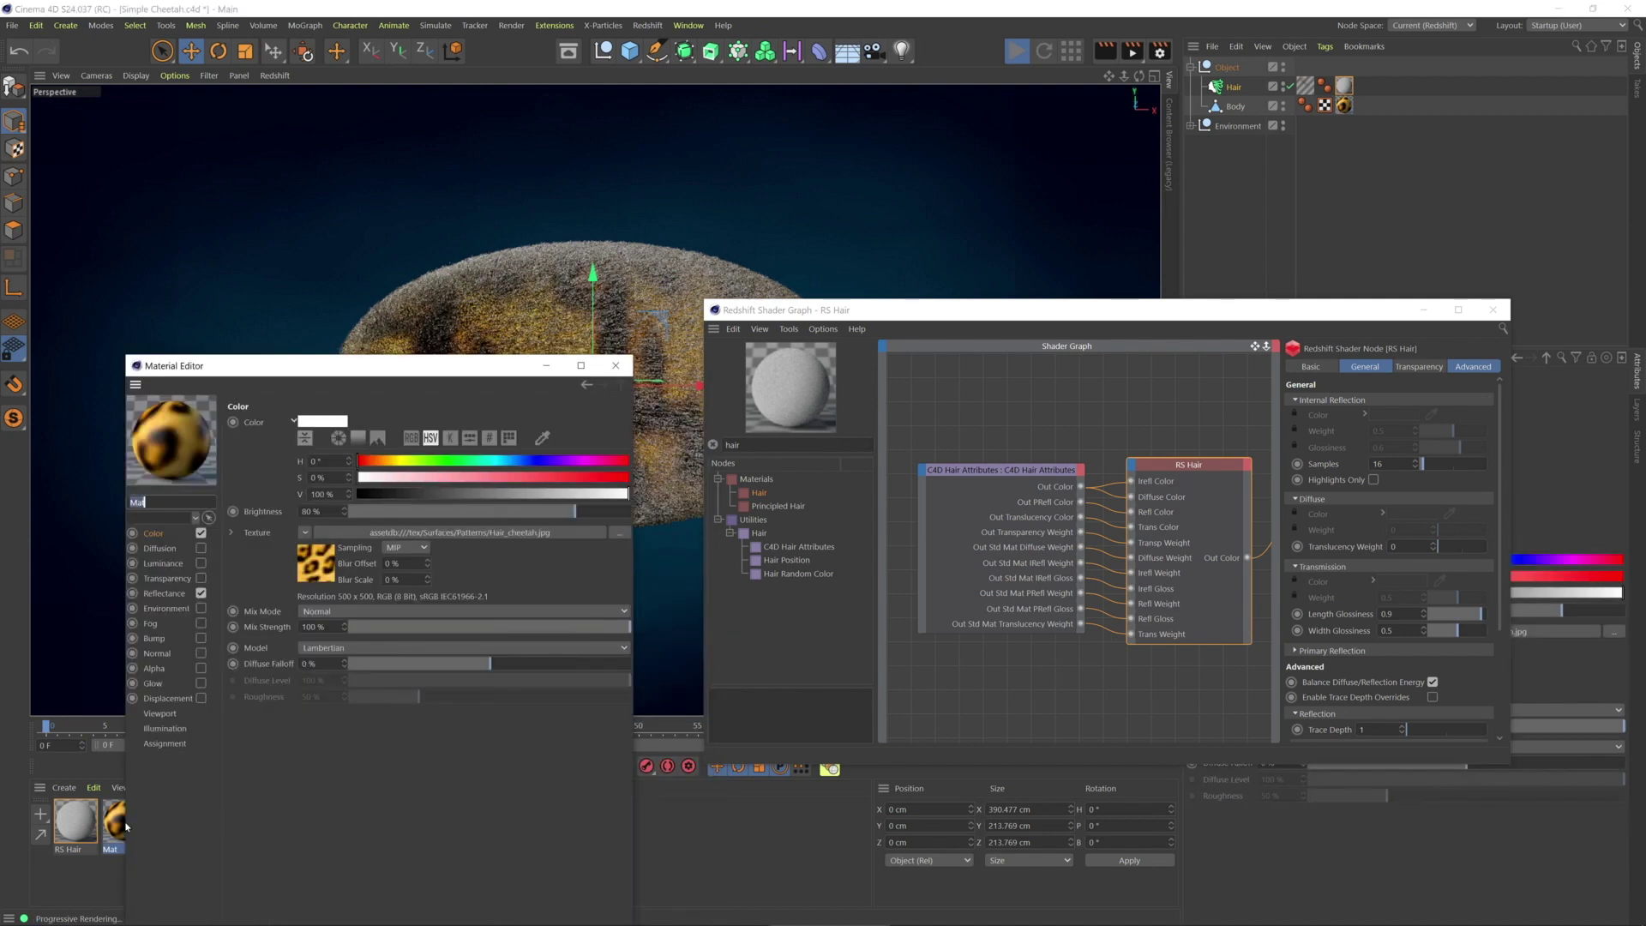
pyautogui.click(305, 532)
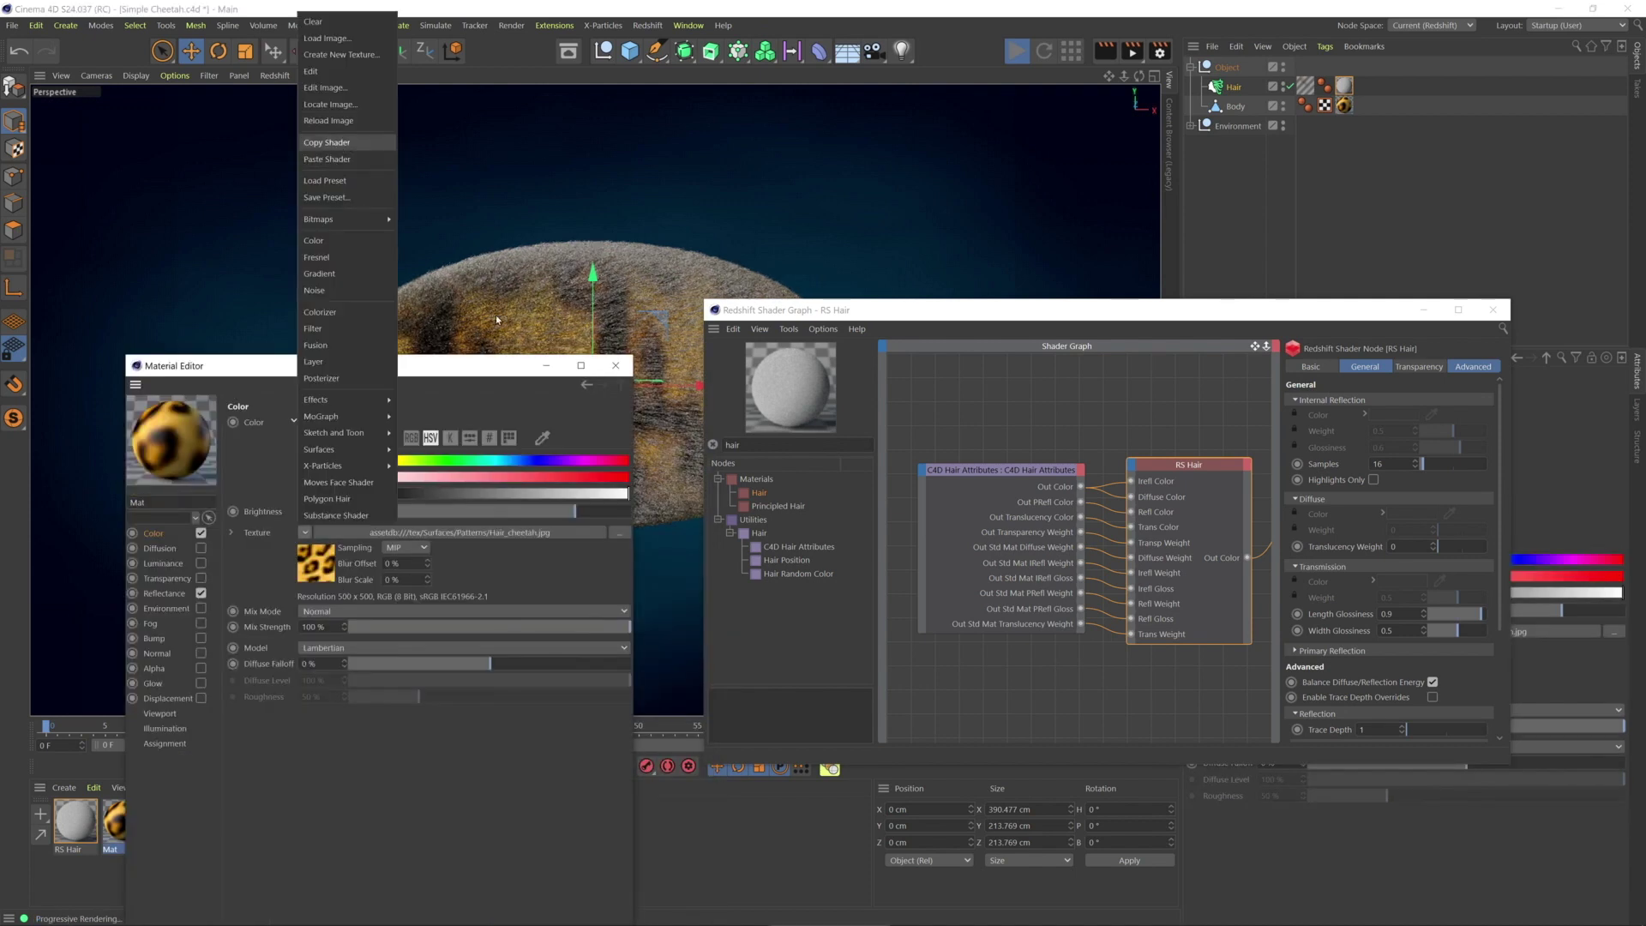
pyautogui.click(496, 315)
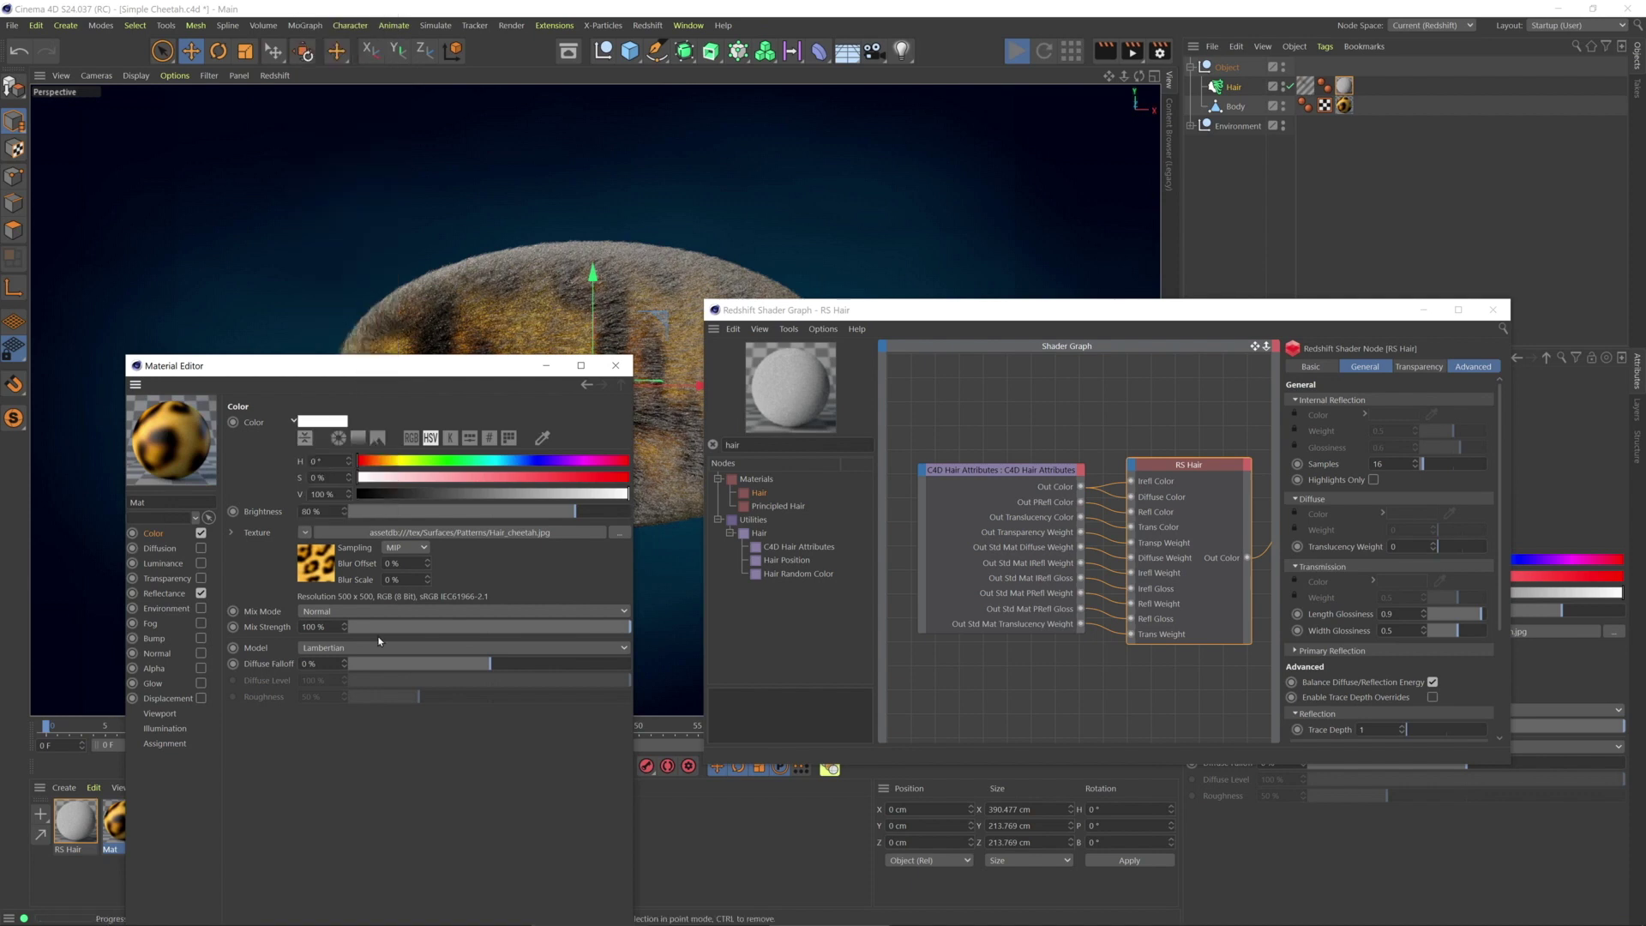
# Move the shader graph aside and reopen the Cheetah hair material's colour settings
pyautogui.click(78, 821)
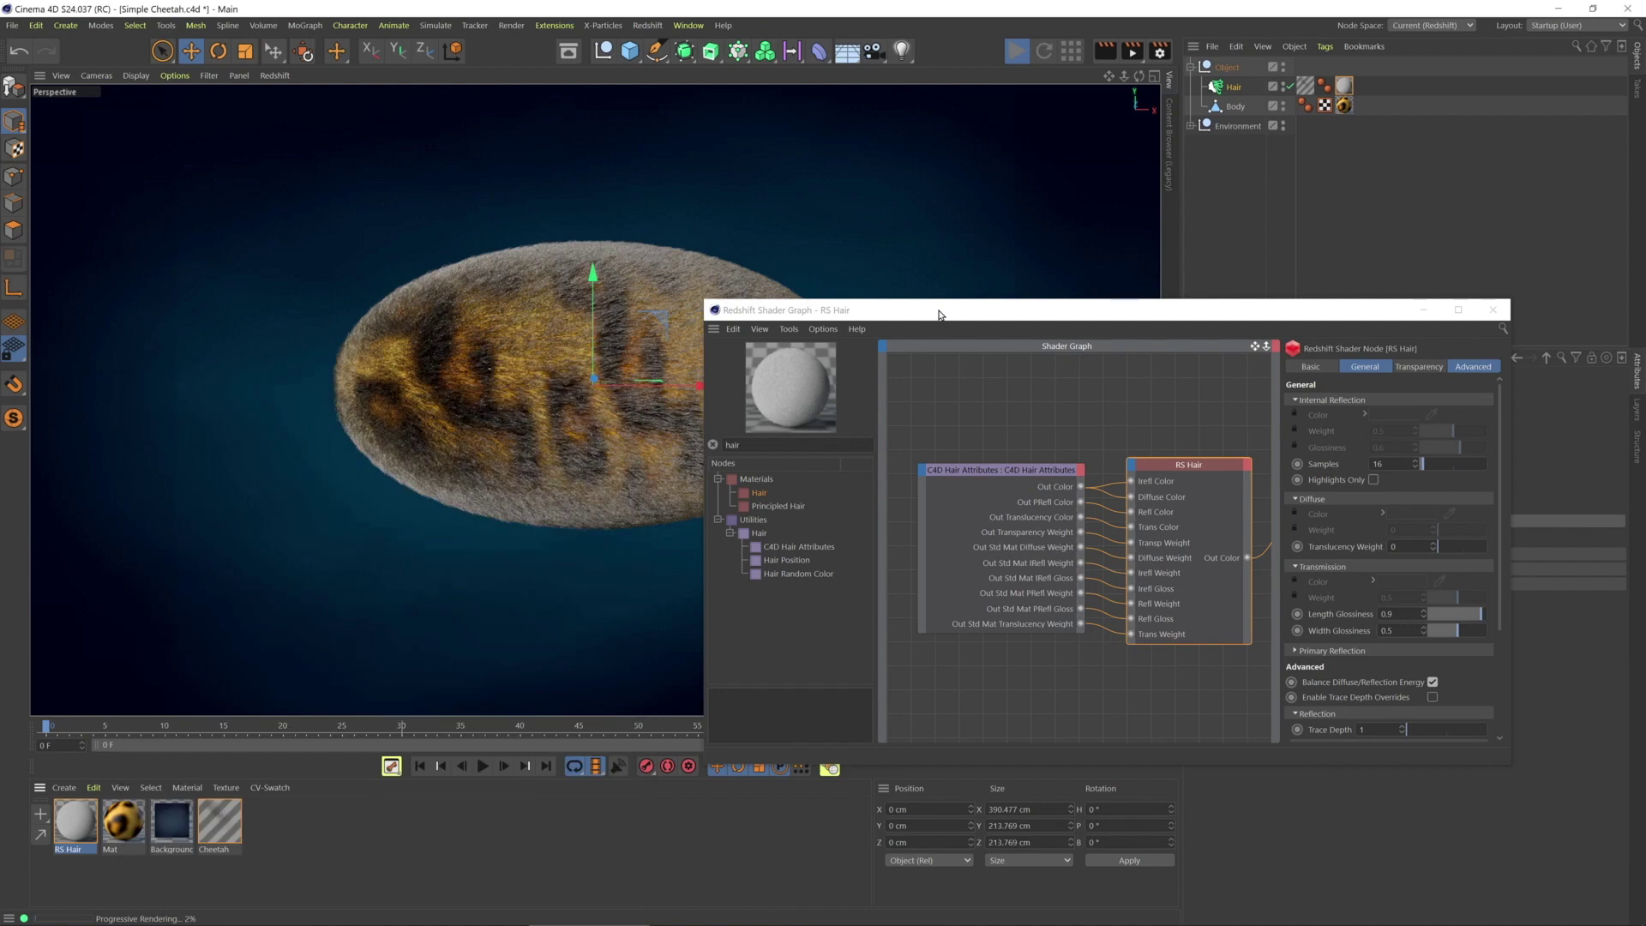
pyautogui.moveTo(938, 315); pyautogui.dragTo(876, 337)
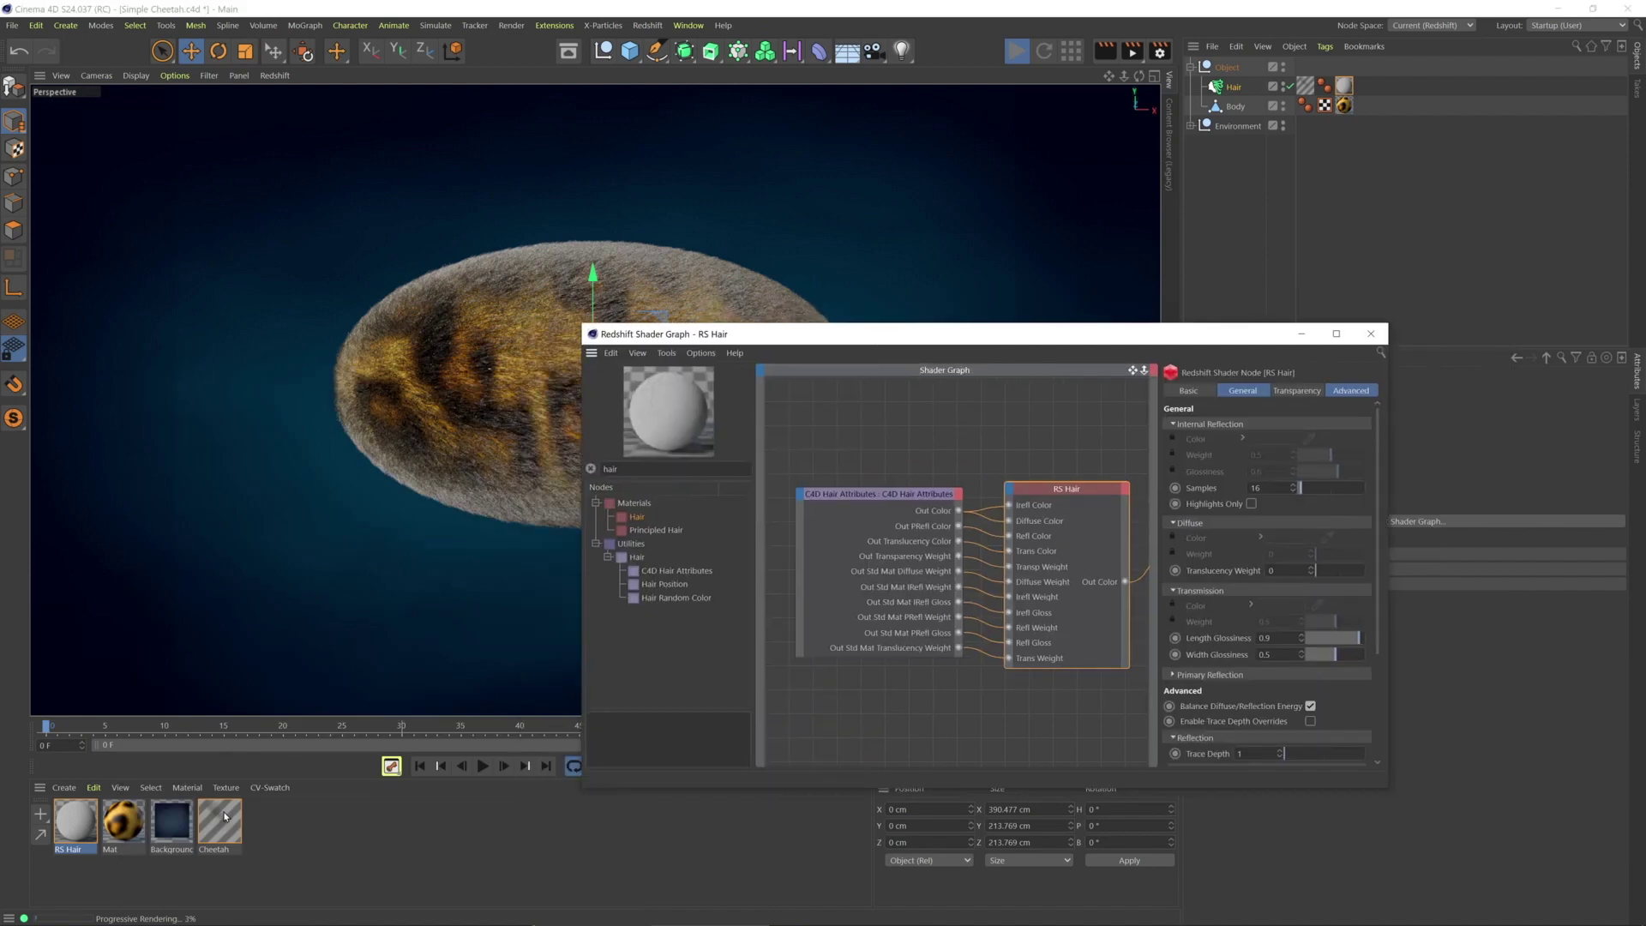
pyautogui.click(228, 821)
pyautogui.click(1236, 413)
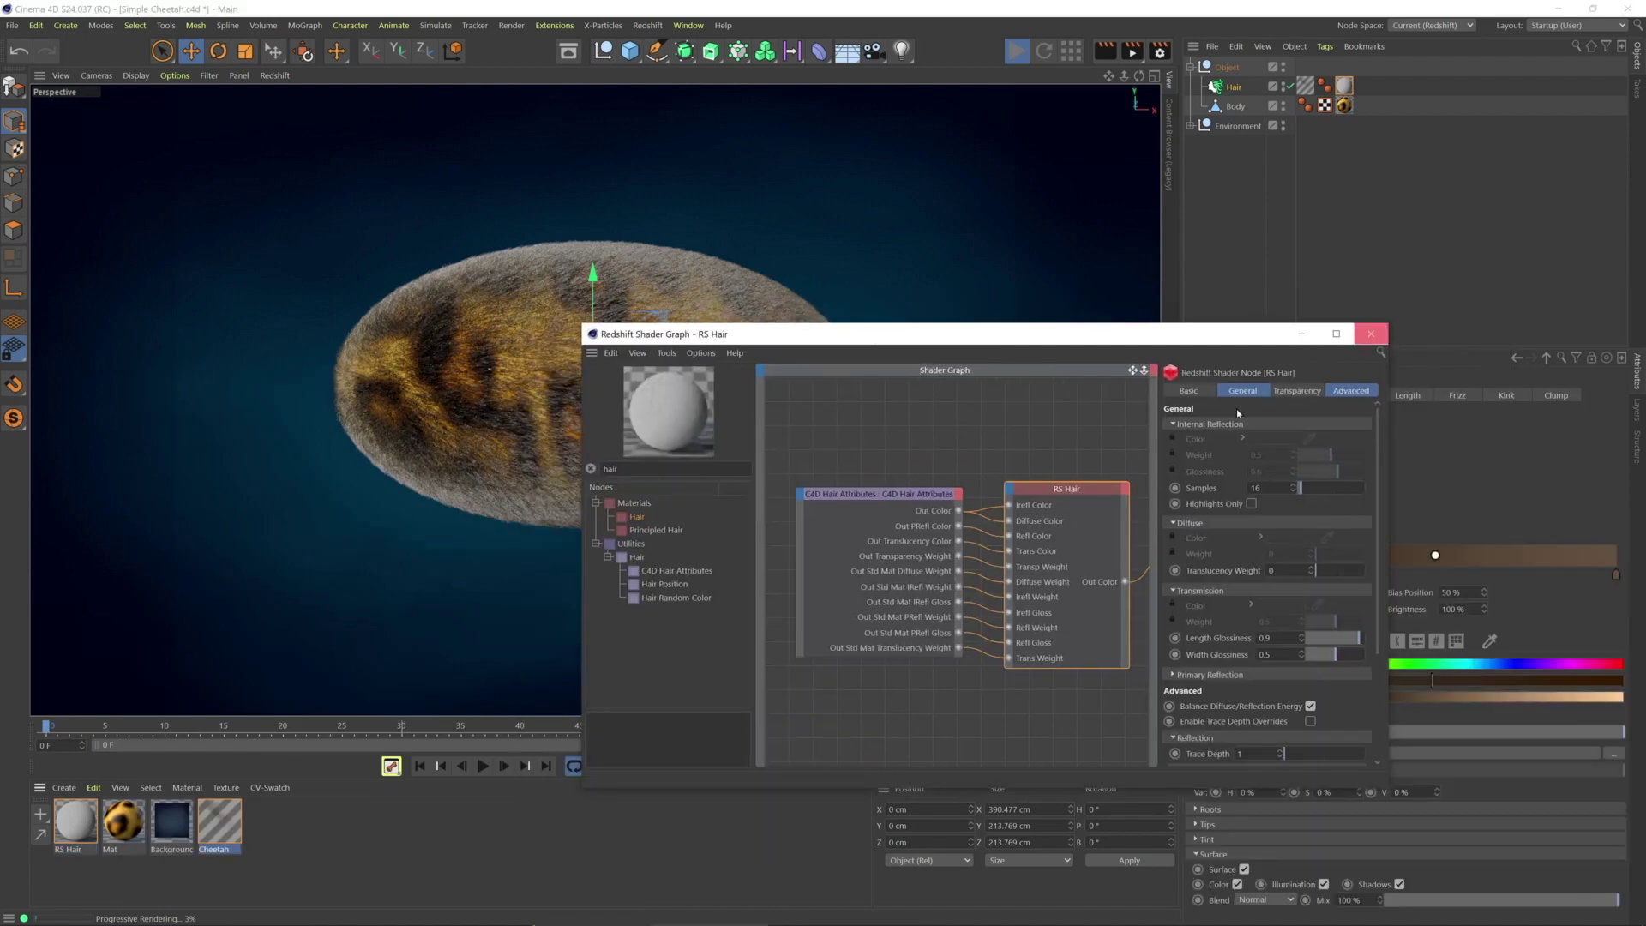
pyautogui.click(219, 826)
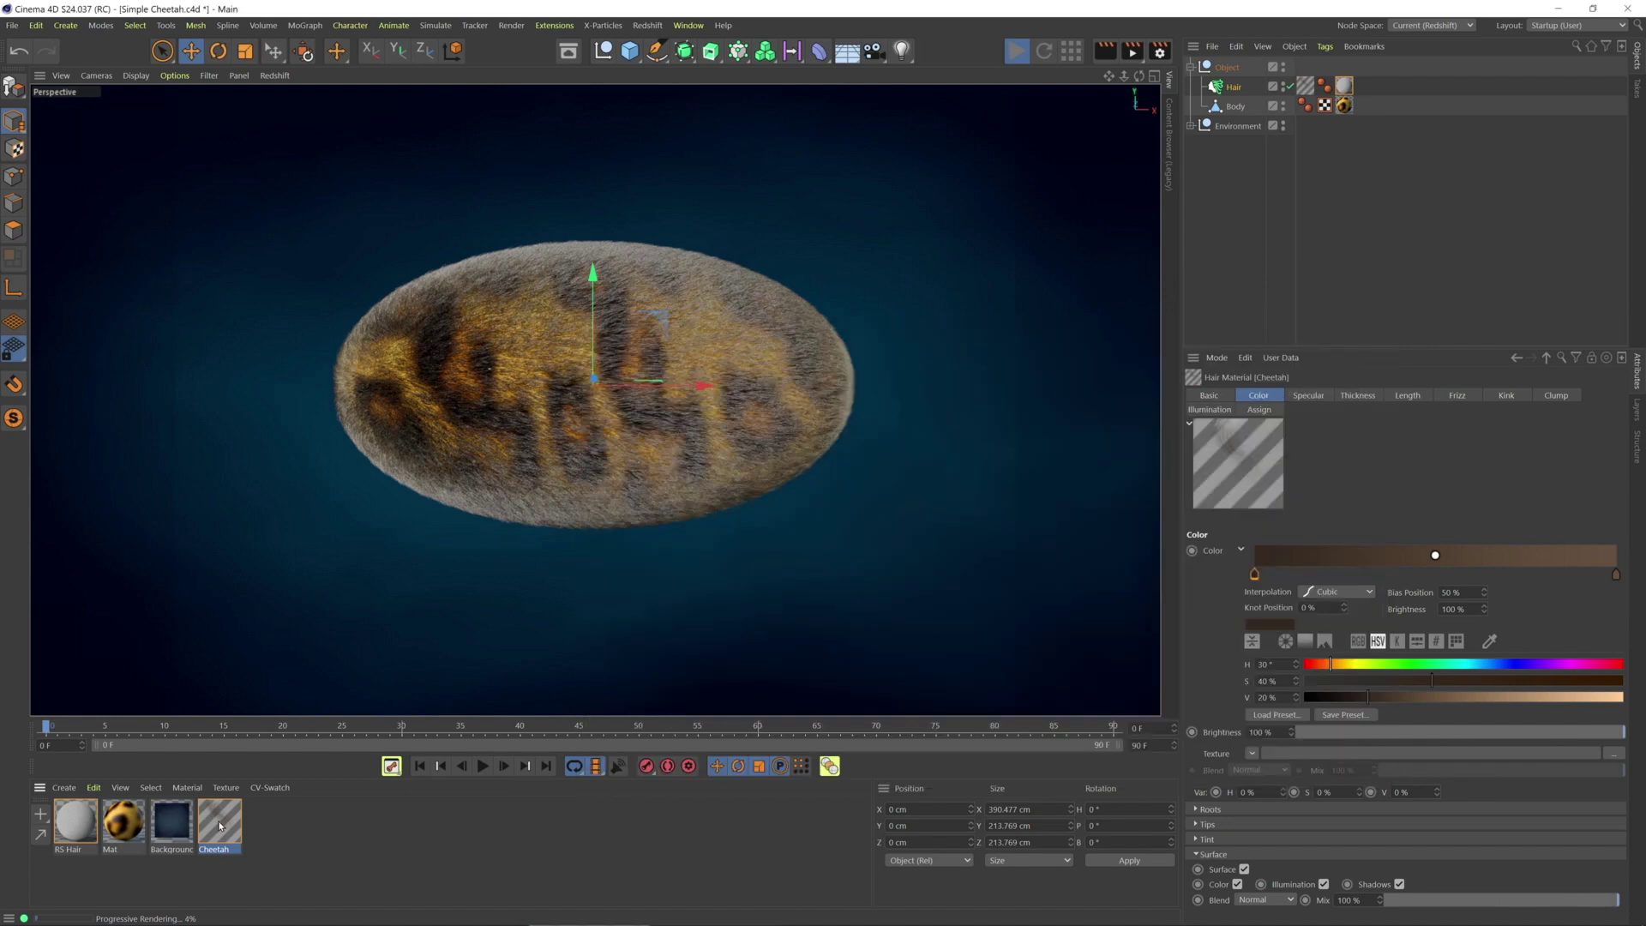
pyautogui.doubleClick(219, 825)
# Paste the copied shader into the Cheetah material's Color texture, giving it hair_cheetah.jpg
pyautogui.moveTo(657, 355); pyautogui.dragTo(1335, 250)
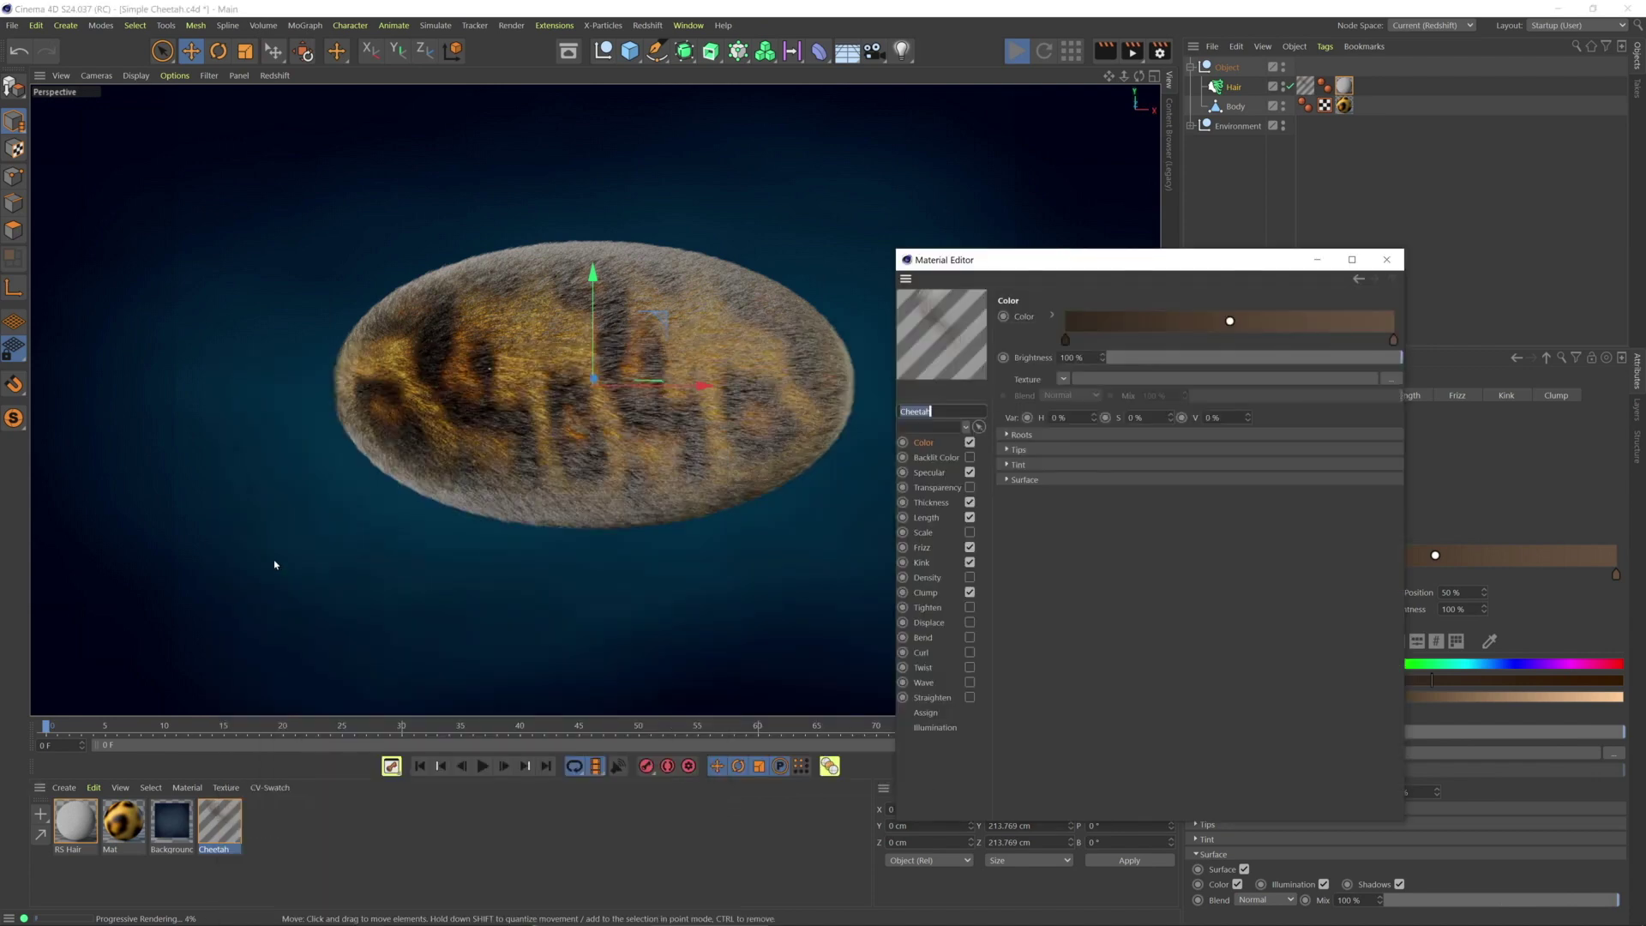
pyautogui.click(927, 444)
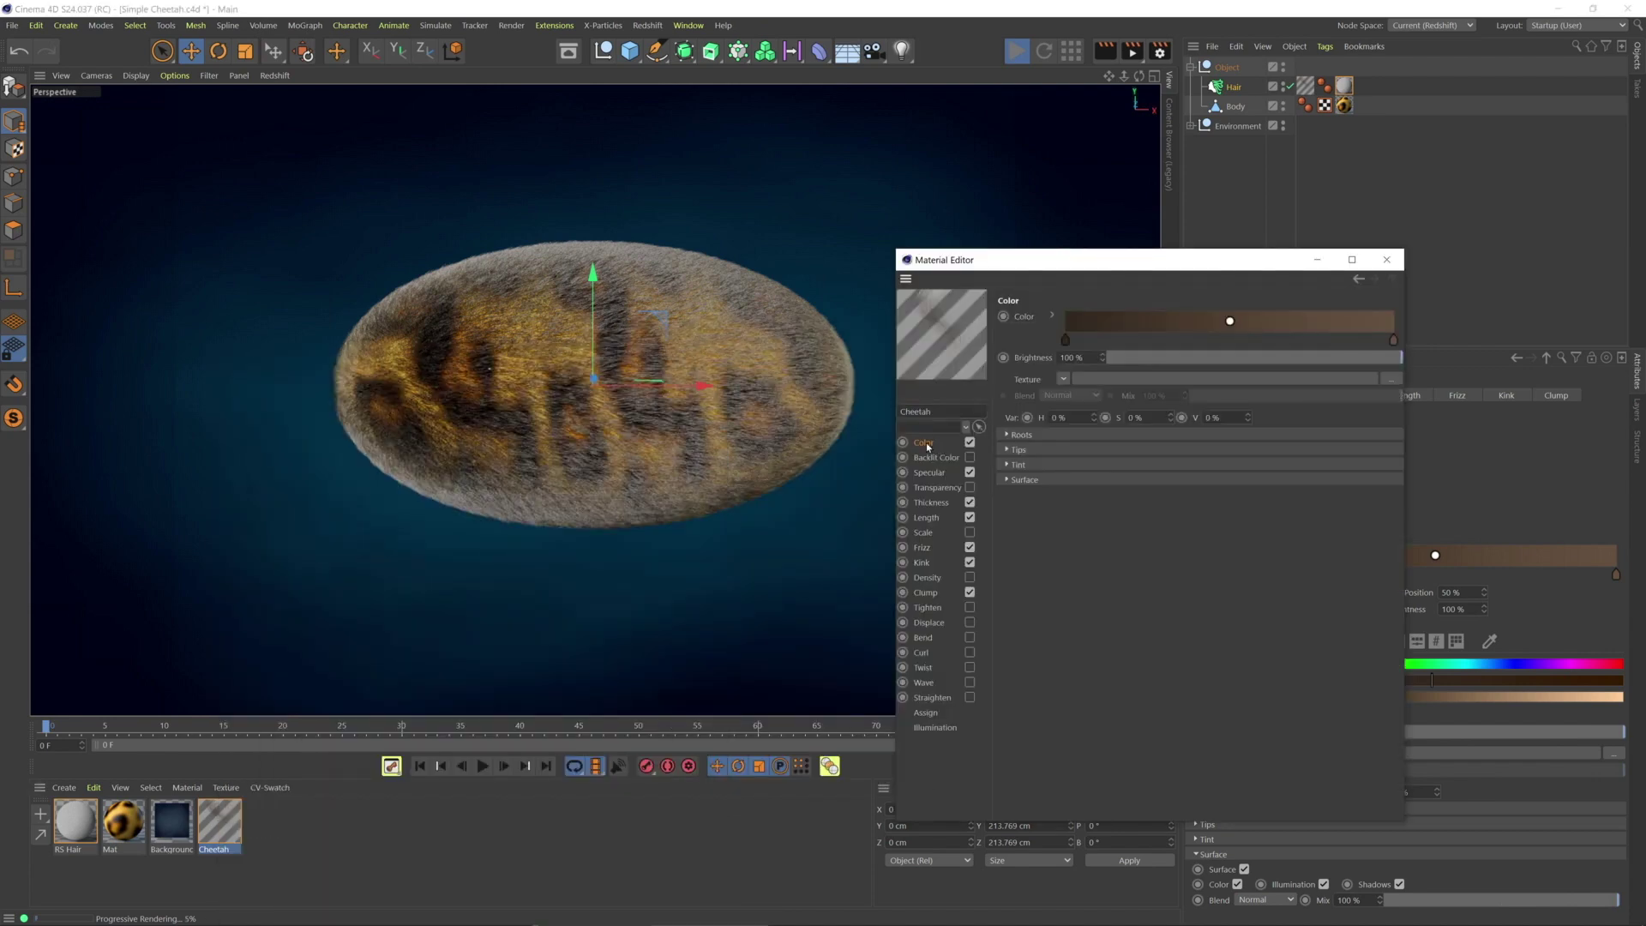
pyautogui.click(1062, 378)
pyautogui.click(1084, 460)
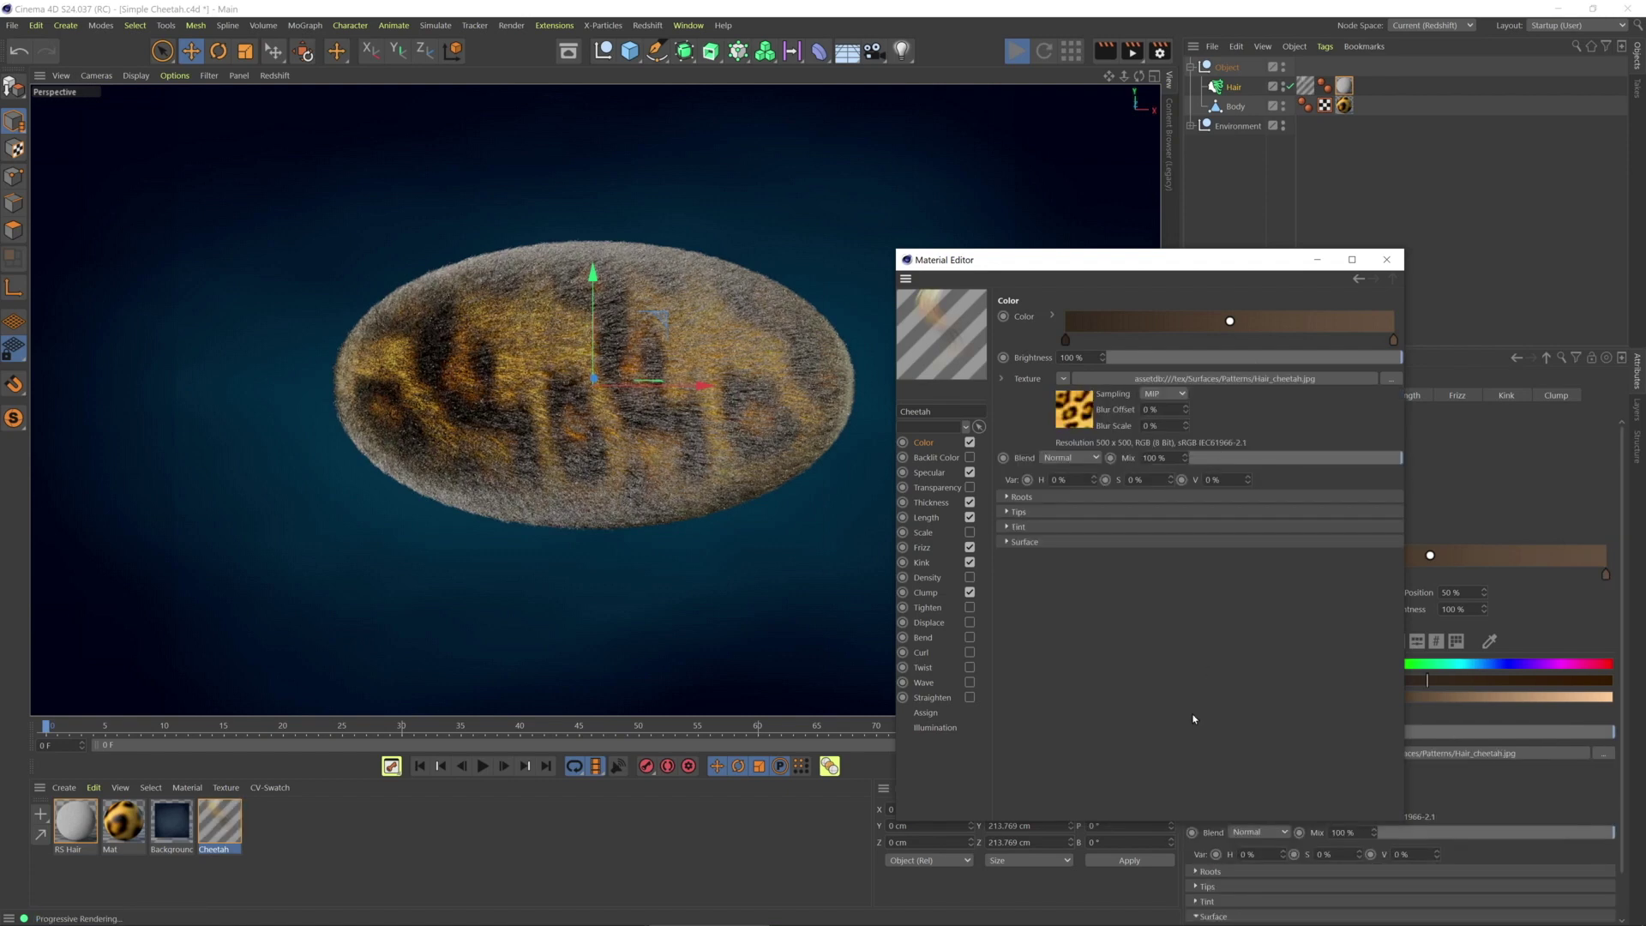
# Drop the Cheetah material's primary specular strength to 4% and restart the IPR render
pyautogui.click(929, 473)
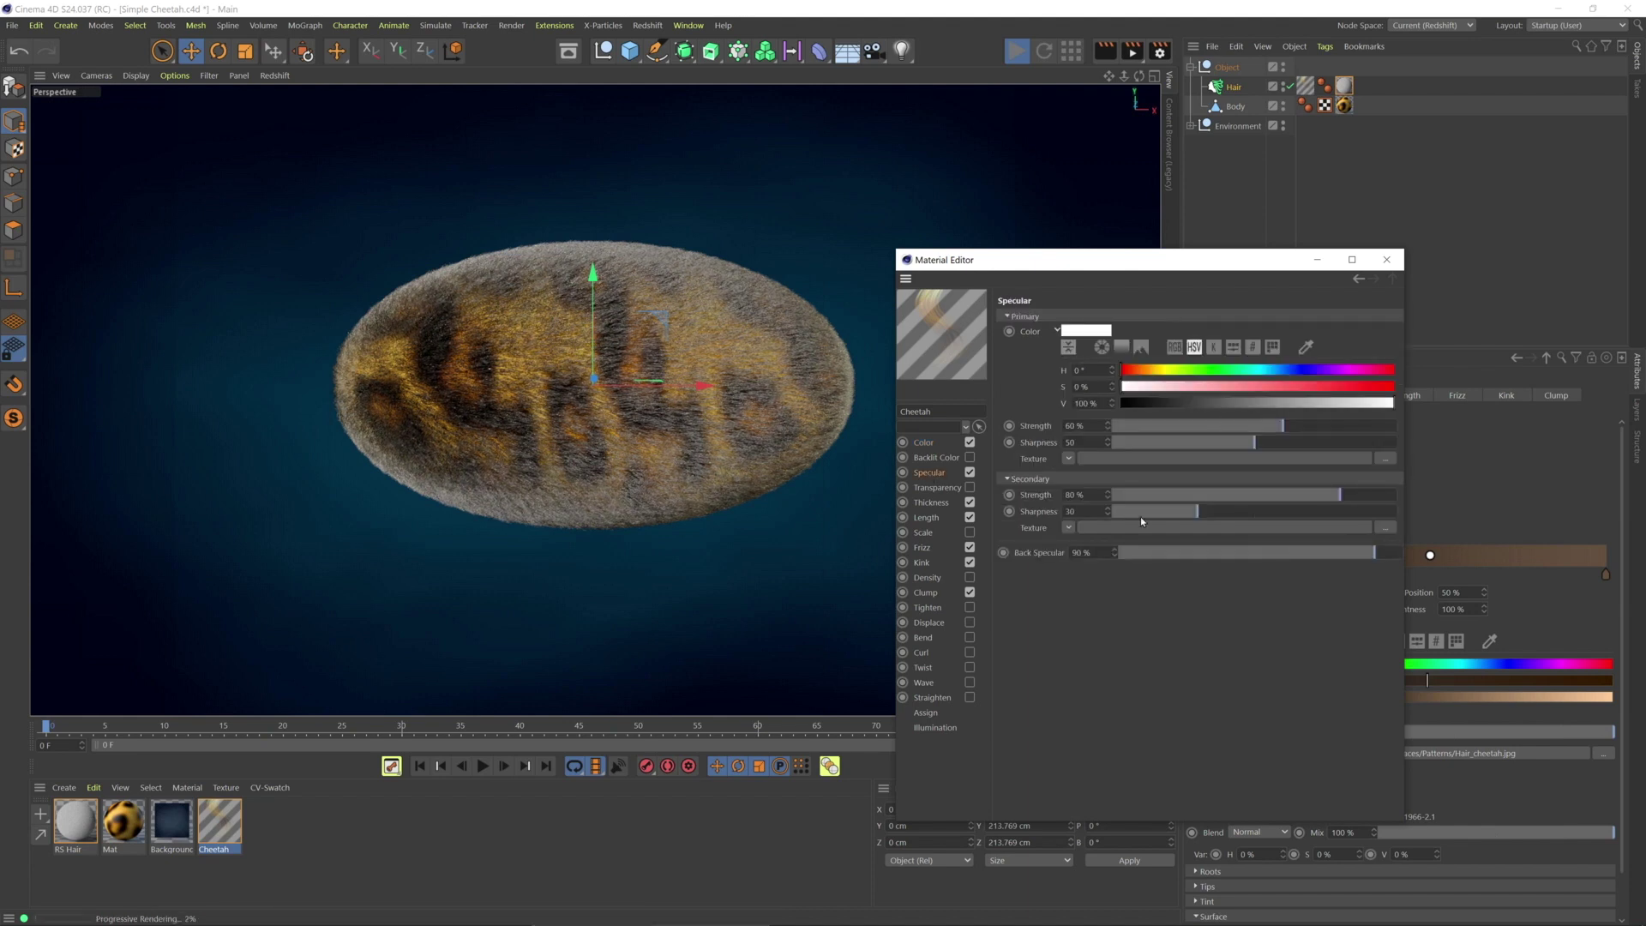
pyautogui.click(1122, 424)
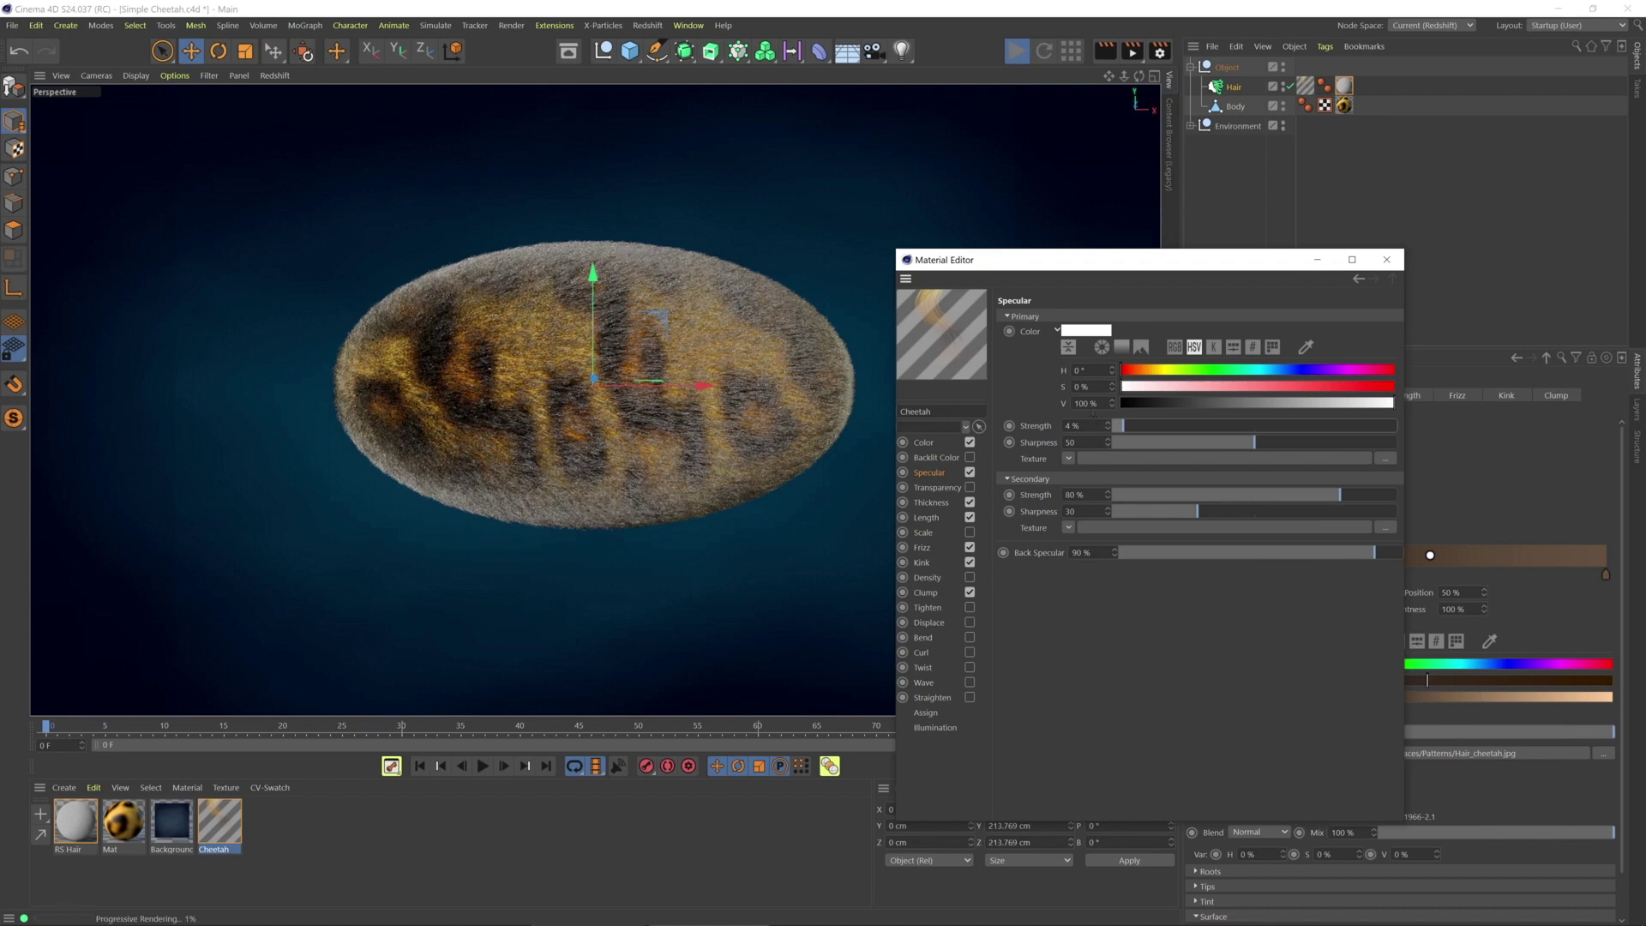
pyautogui.click(1043, 54)
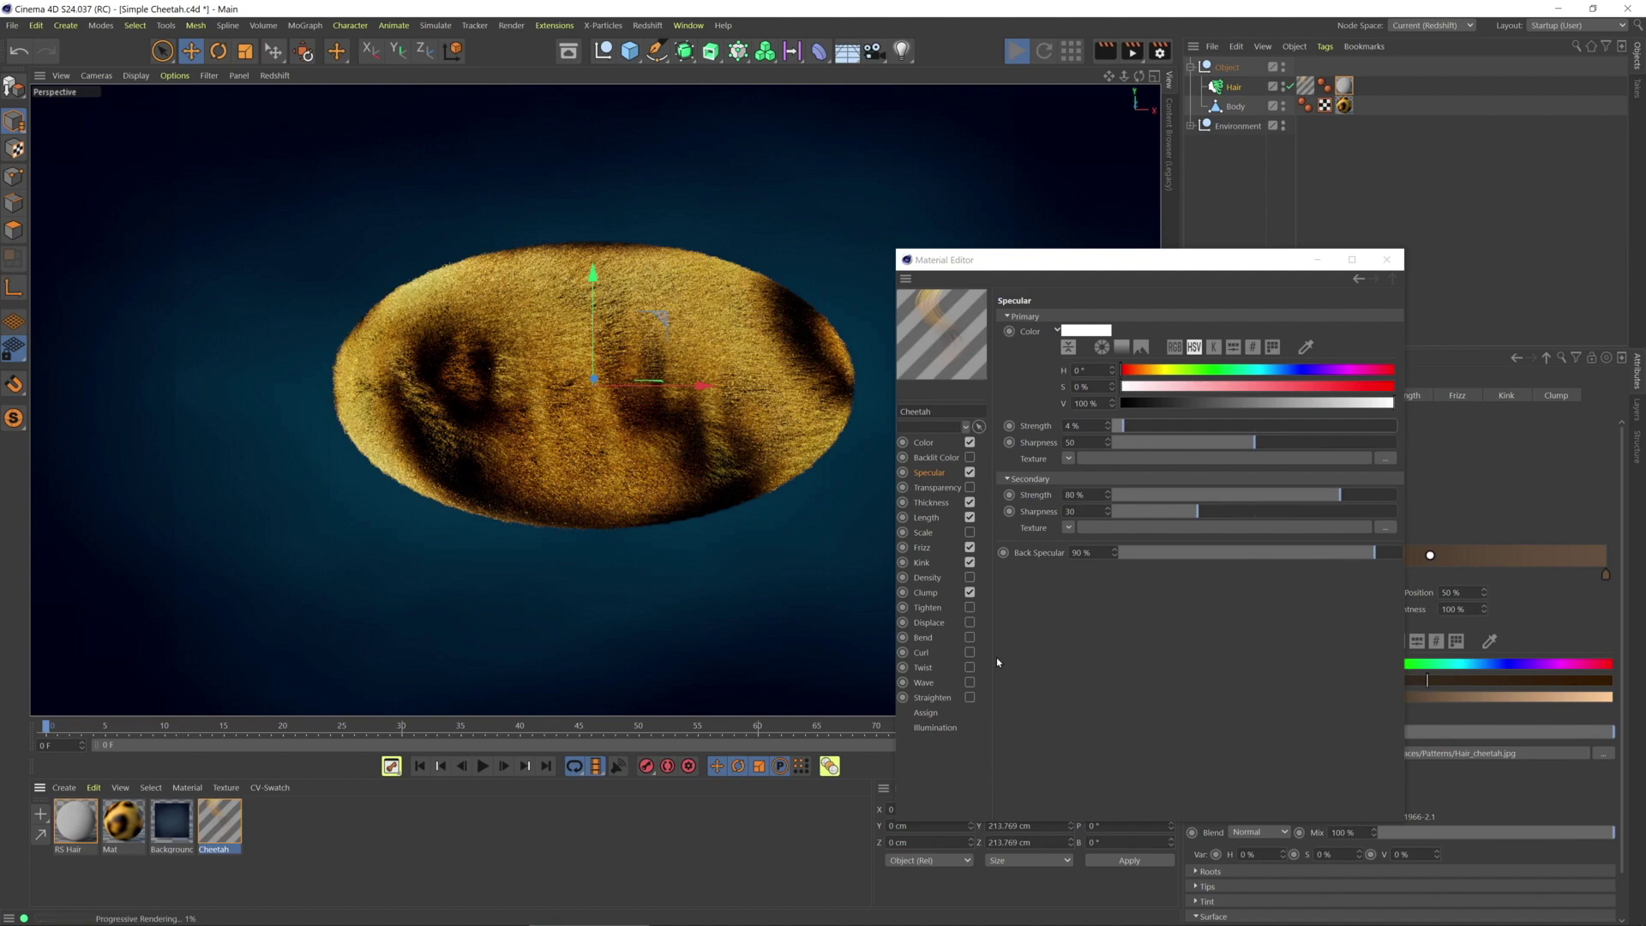
pyautogui.click(924, 442)
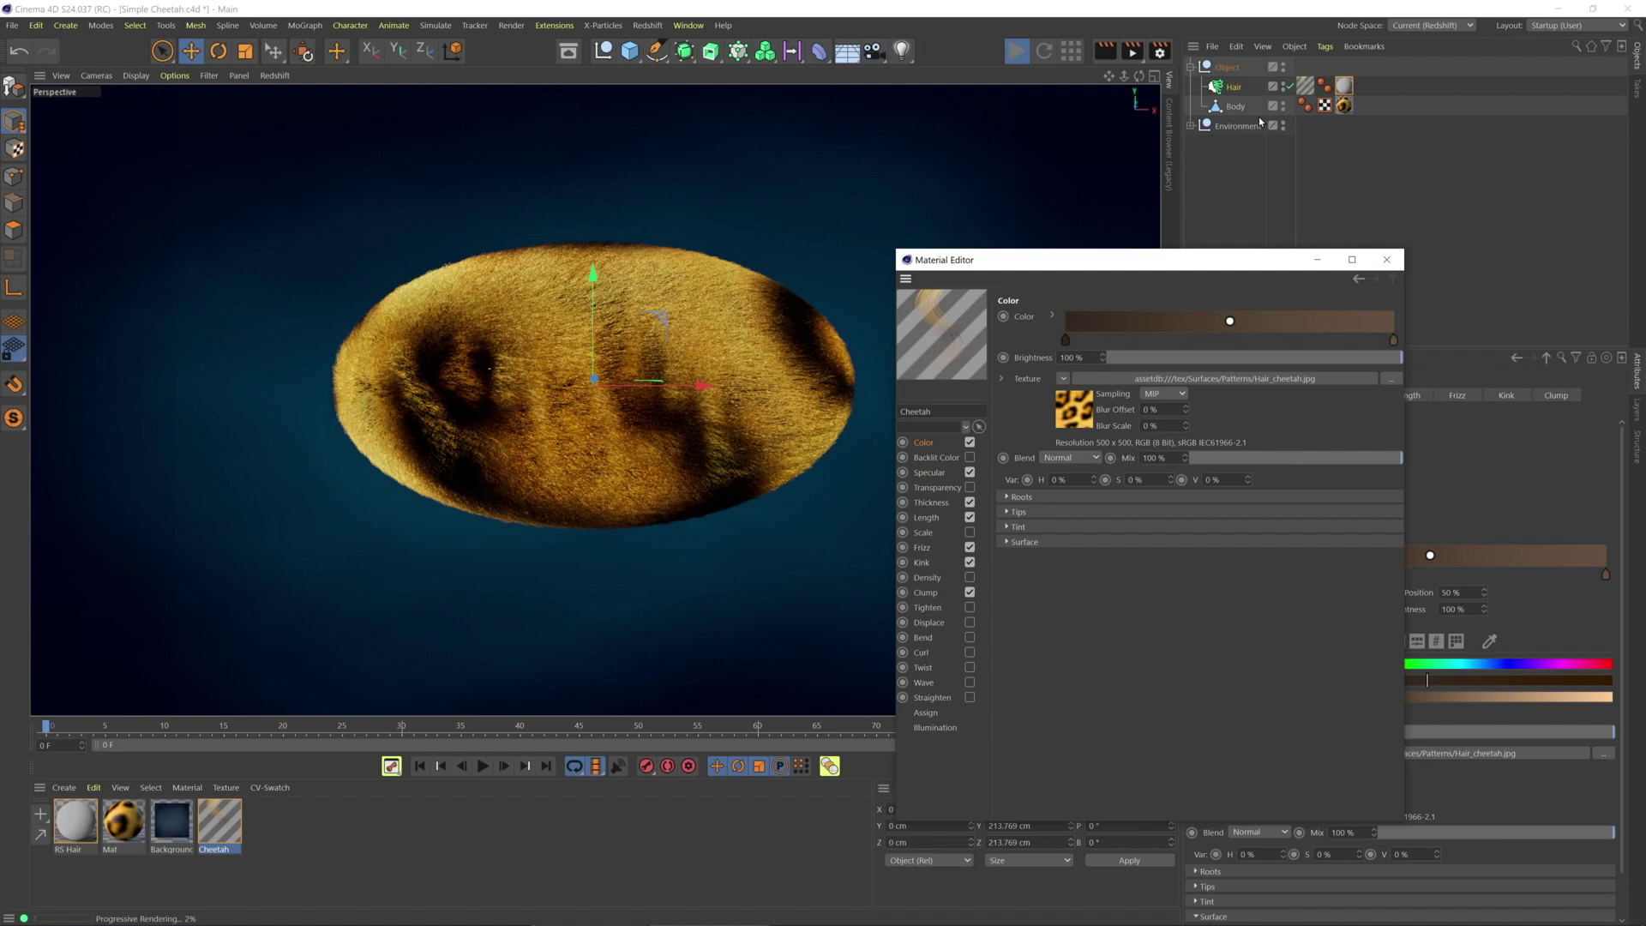
# Disable the Hair object and show Body's Mat tag settings next to the Material Editor
pyautogui.click(1289, 87)
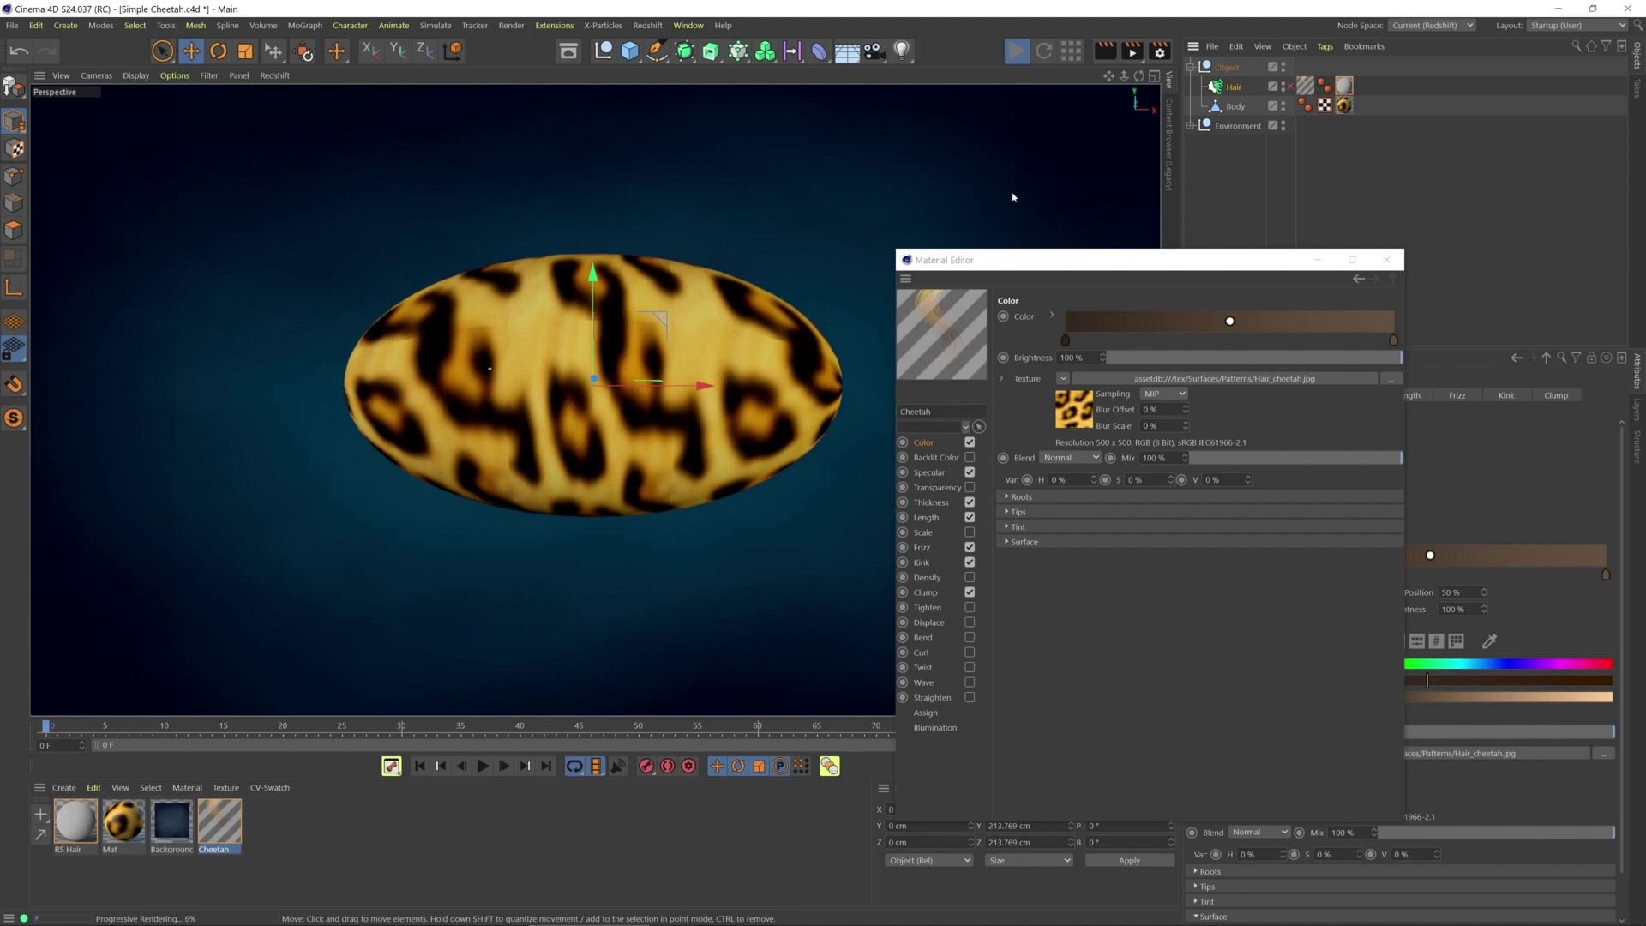
pyautogui.click(1344, 106)
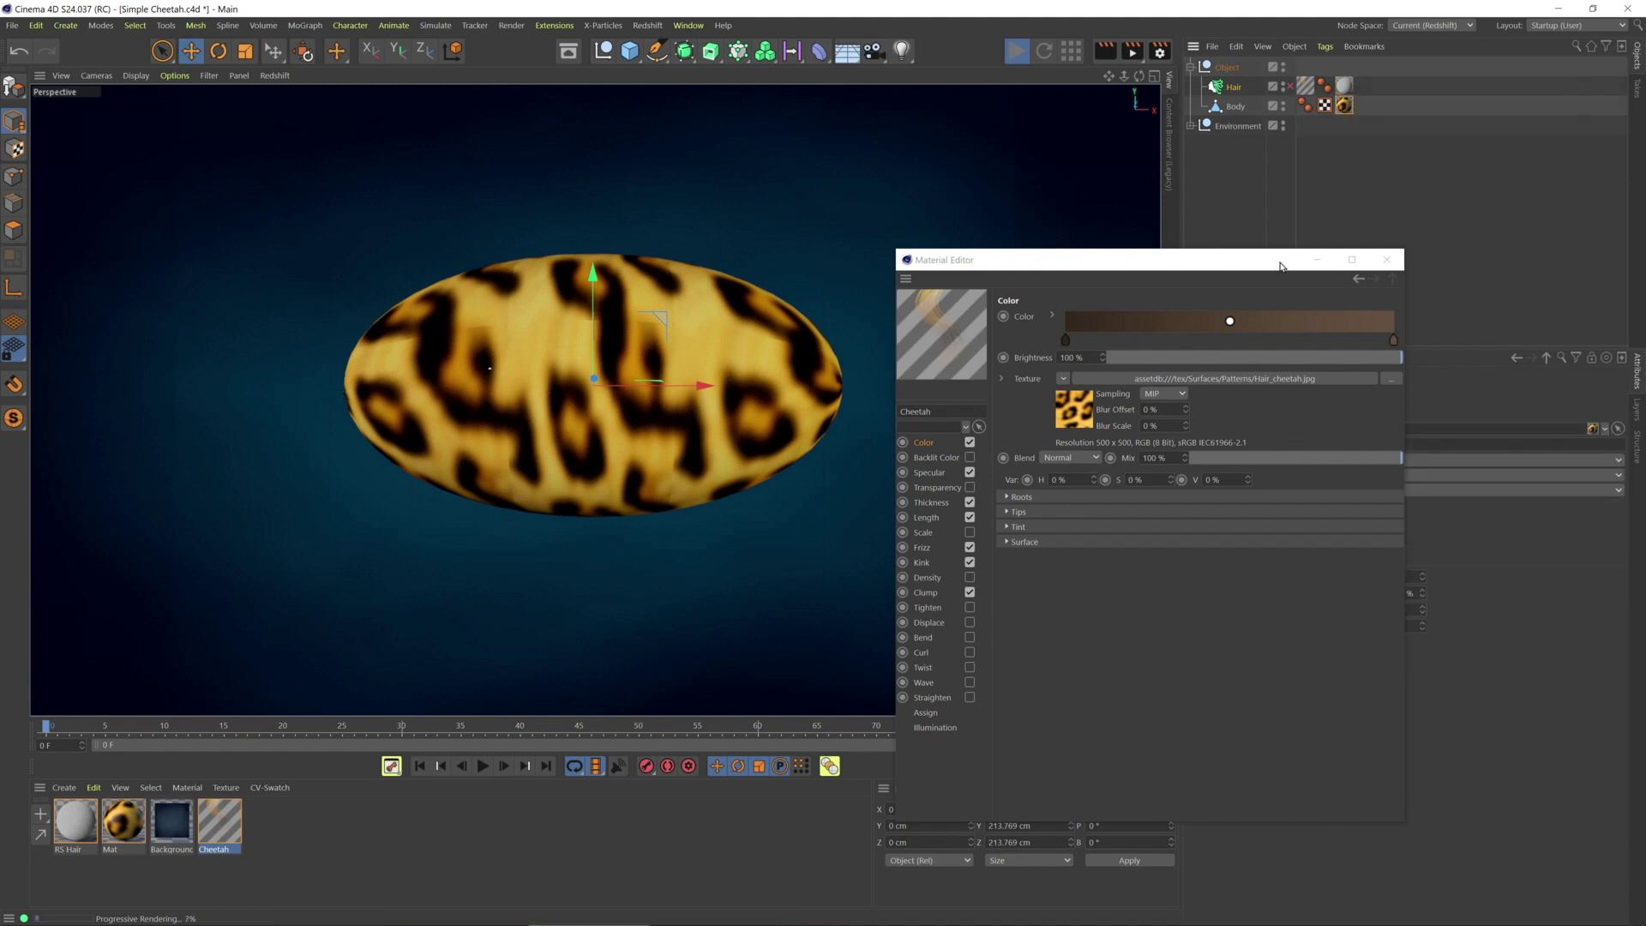
pyautogui.moveTo(826, 753); pyautogui.dragTo(1247, 260)
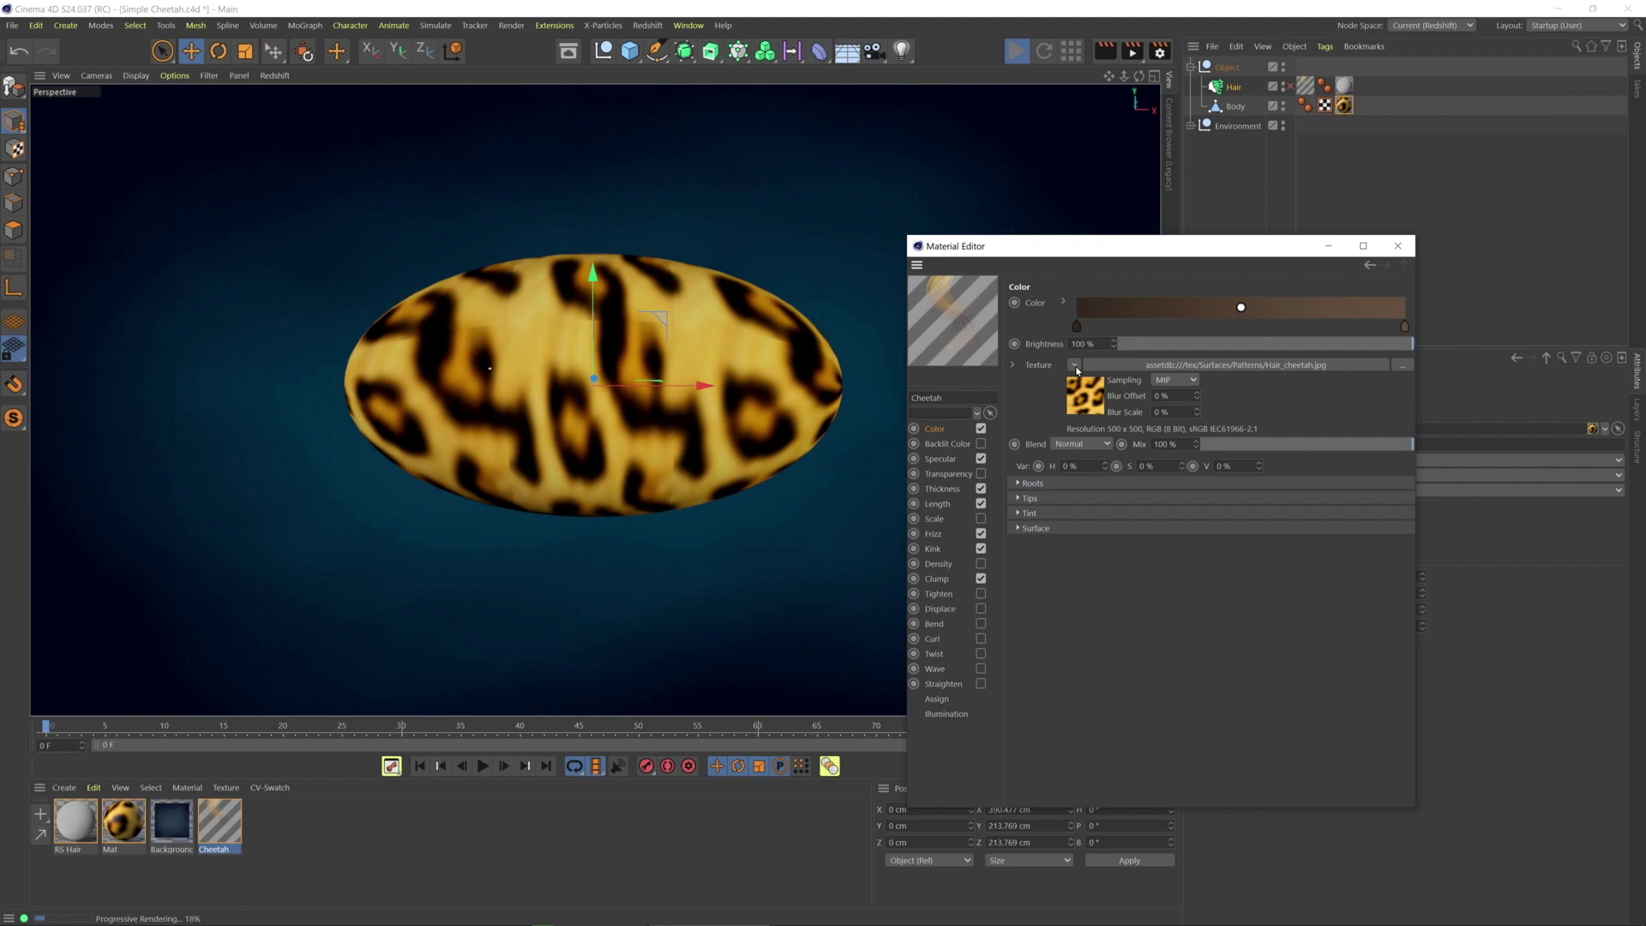
# Wrap the Cheetah colour texture in an Effects > Projector shader and show its settings
pyautogui.click(1074, 366)
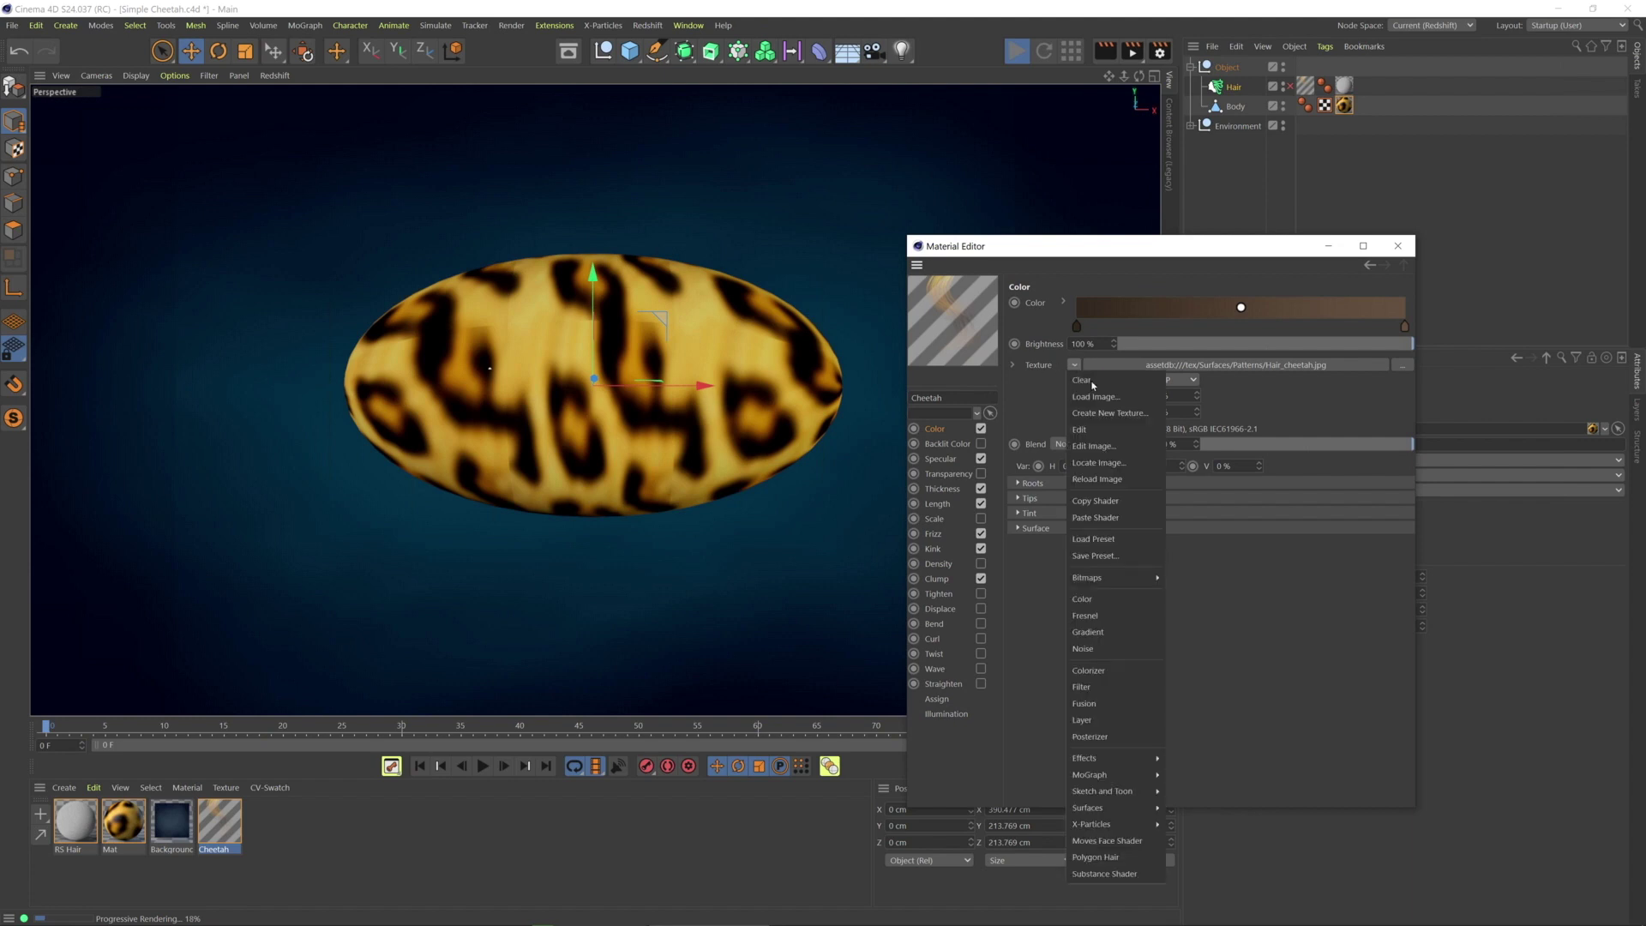
pyautogui.moveTo(1122, 762)
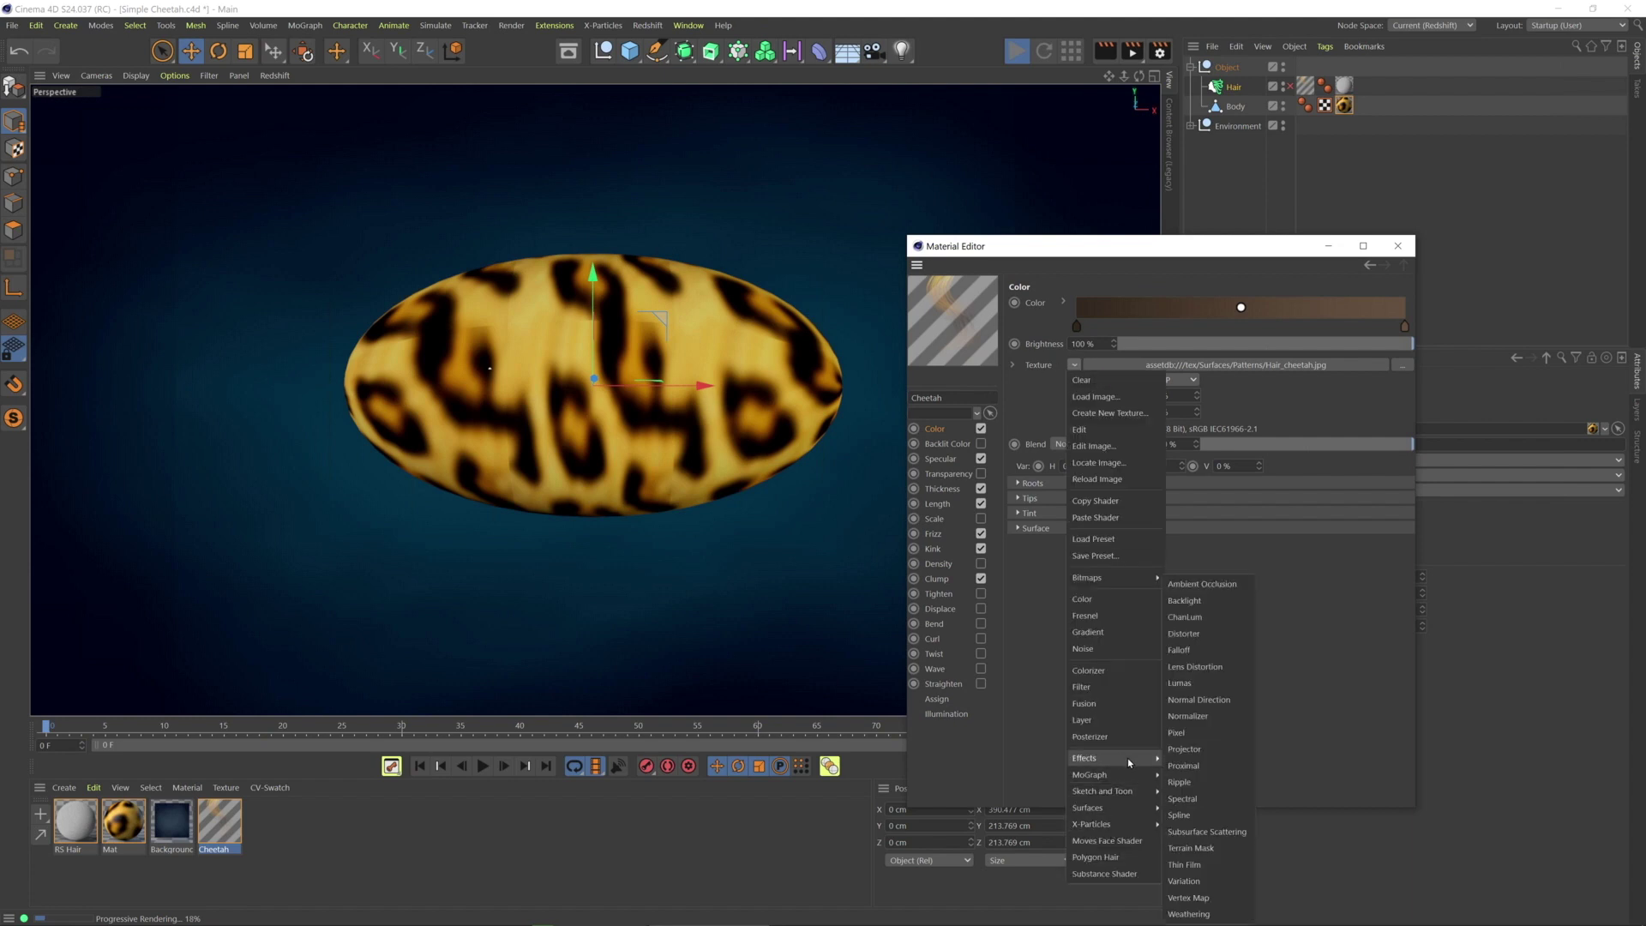
pyautogui.click(1204, 750)
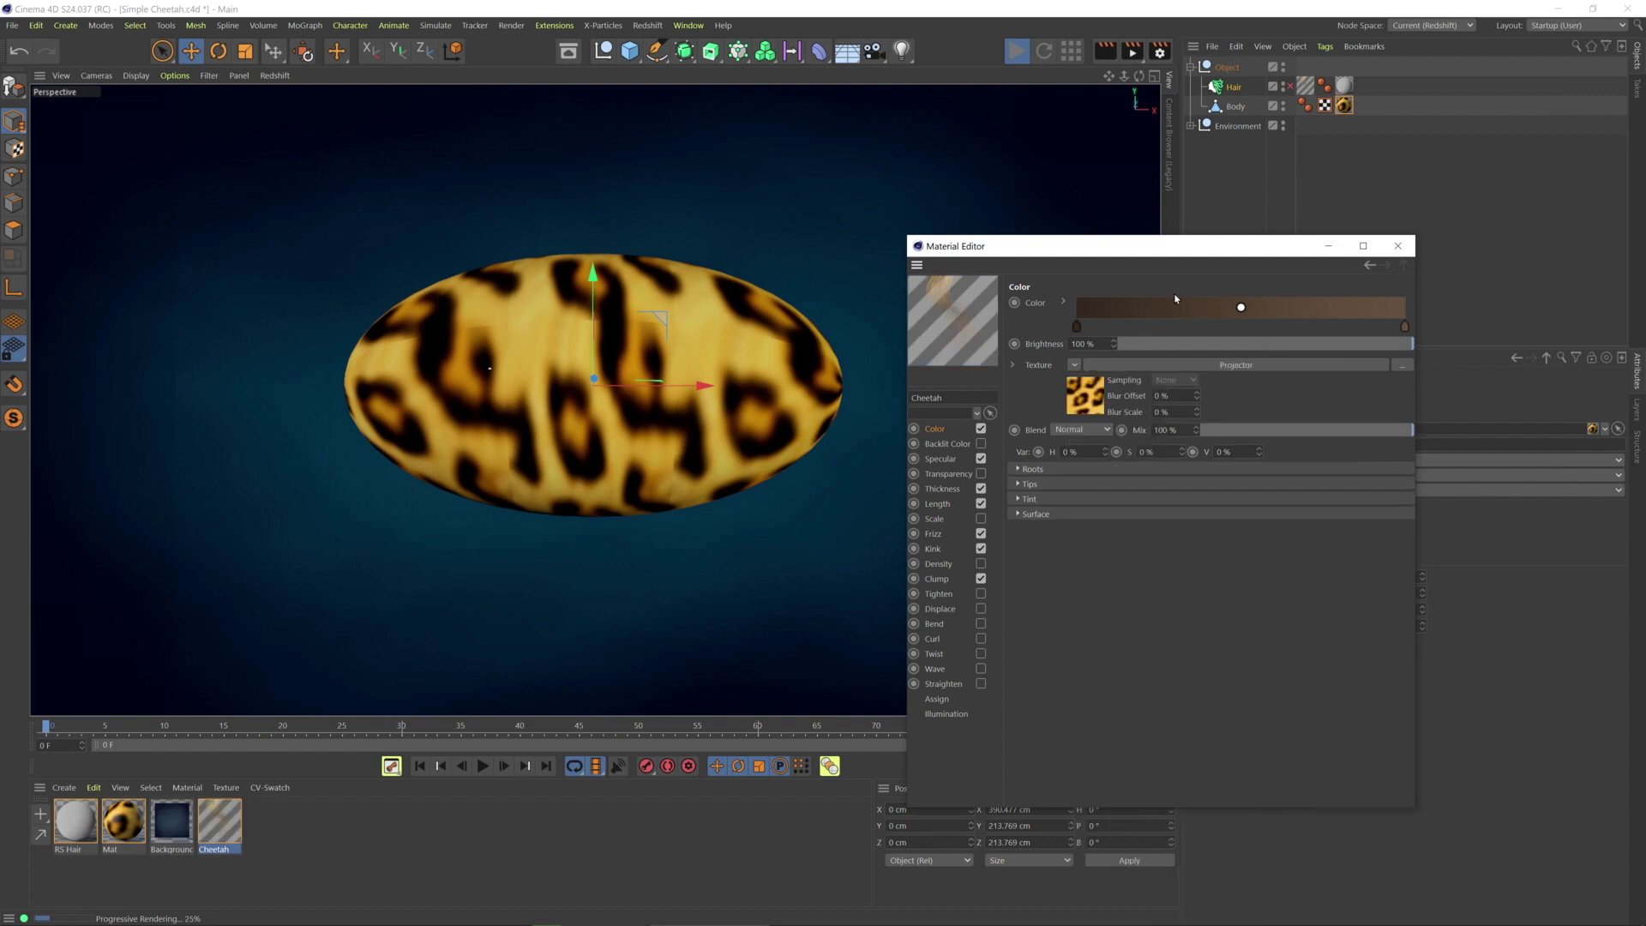
pyautogui.click(1085, 395)
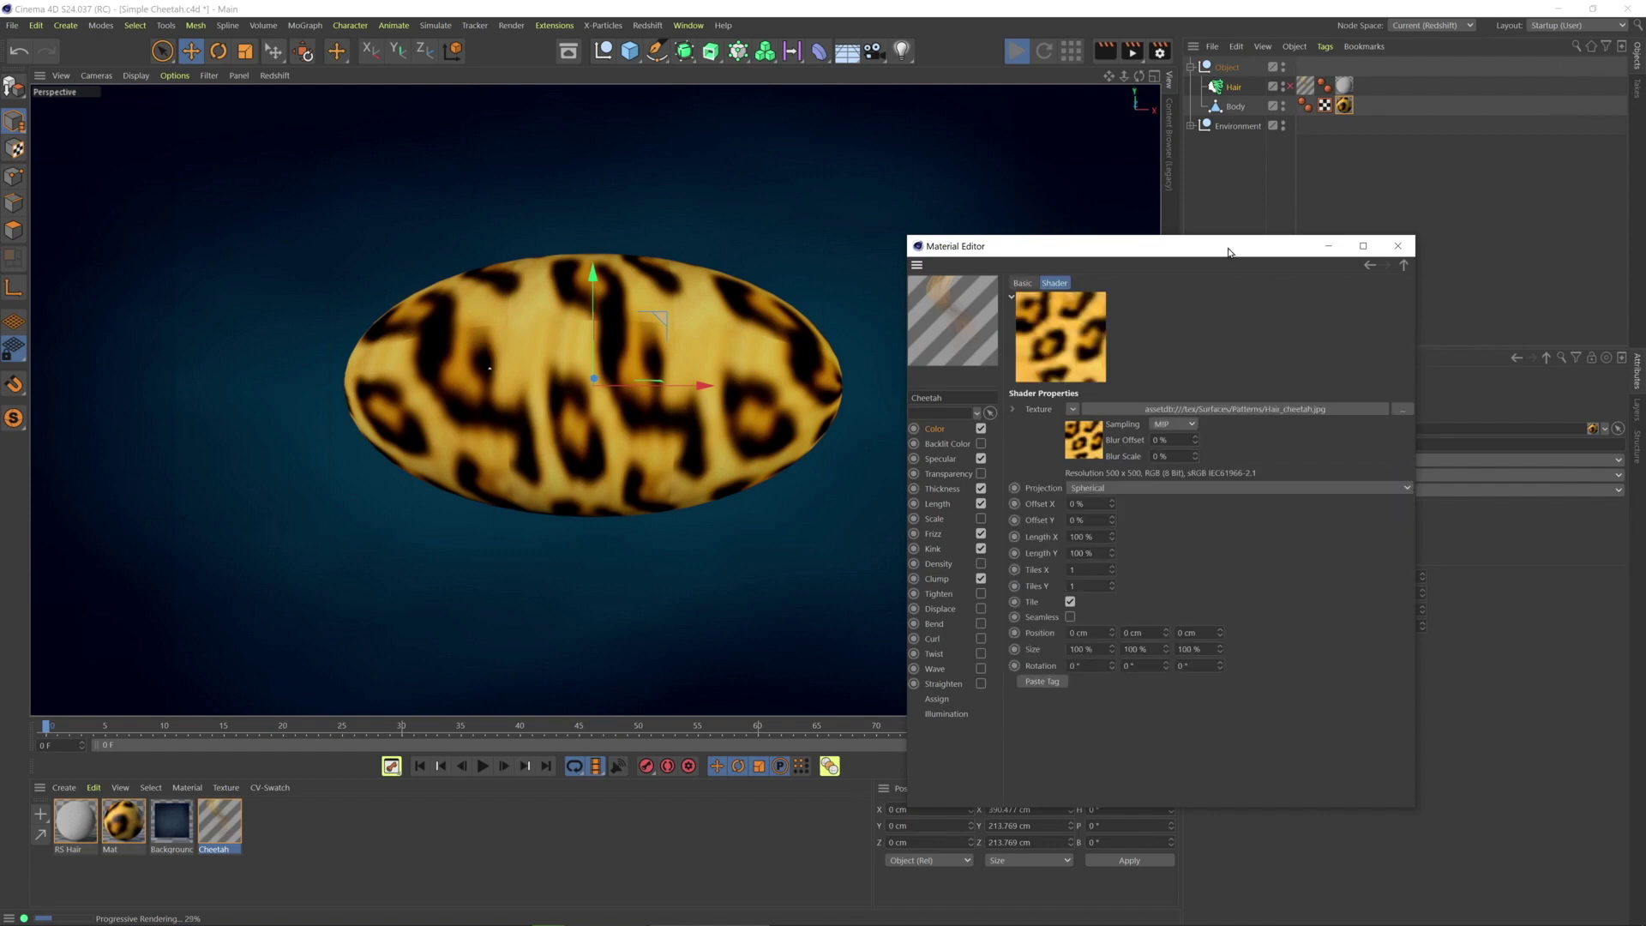
pyautogui.moveTo(1227, 251); pyautogui.dragTo(1020, 298)
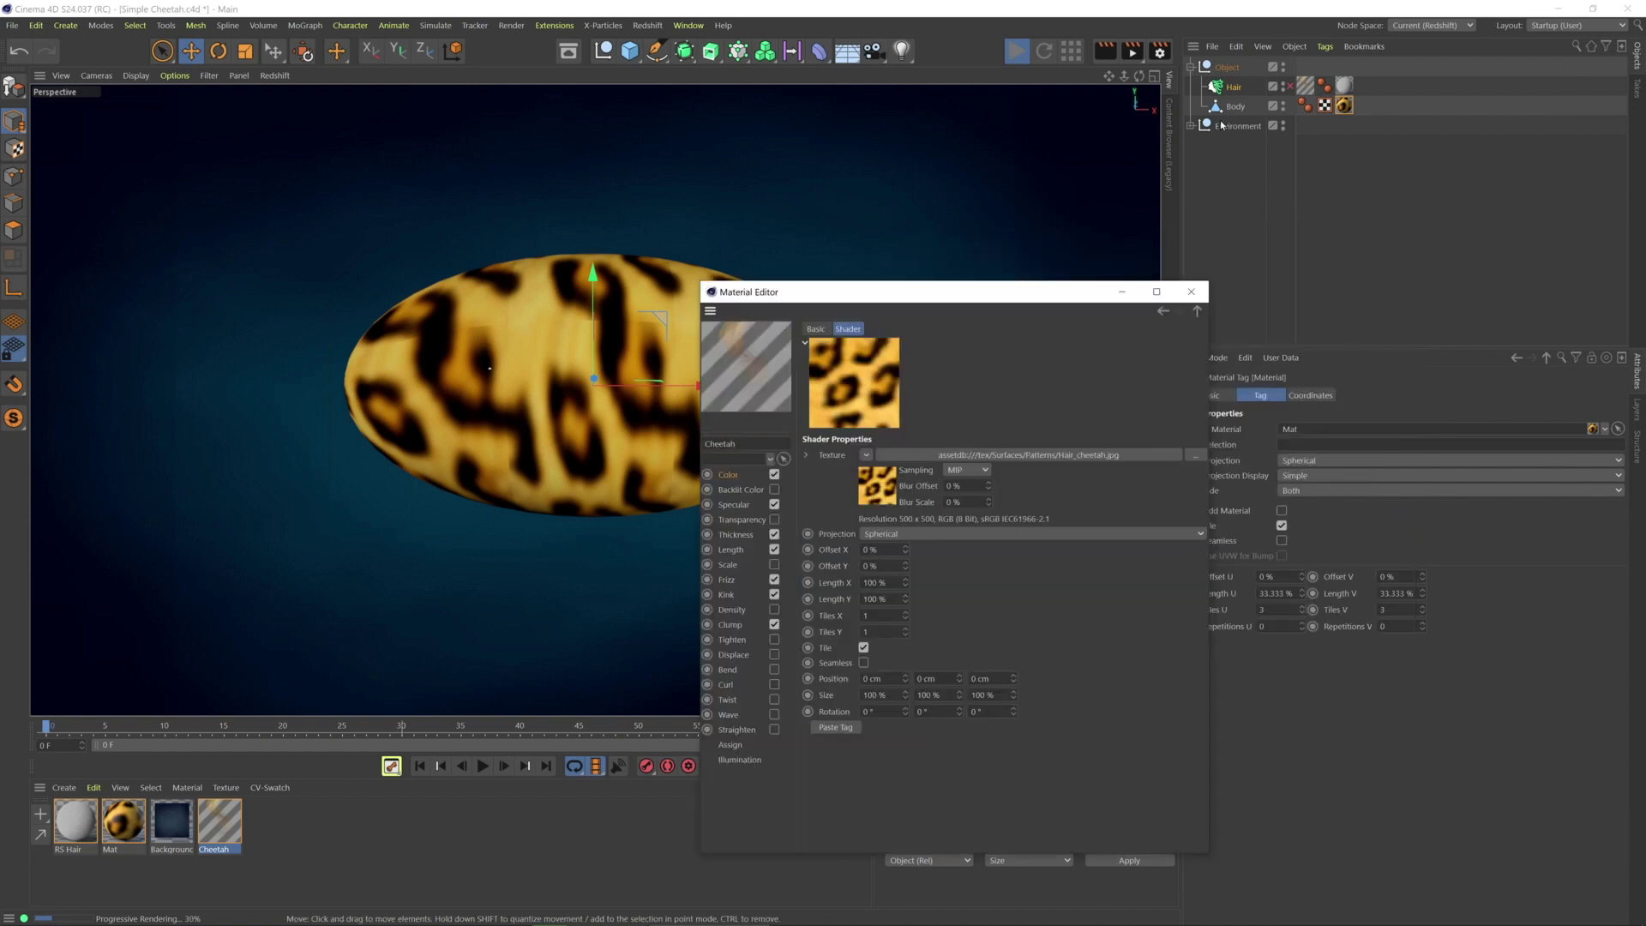
# Paste Body's Mat tag into the Projector for 3 × 3 tiling at 33.333%, then close the editor
pyautogui.click(1345, 106)
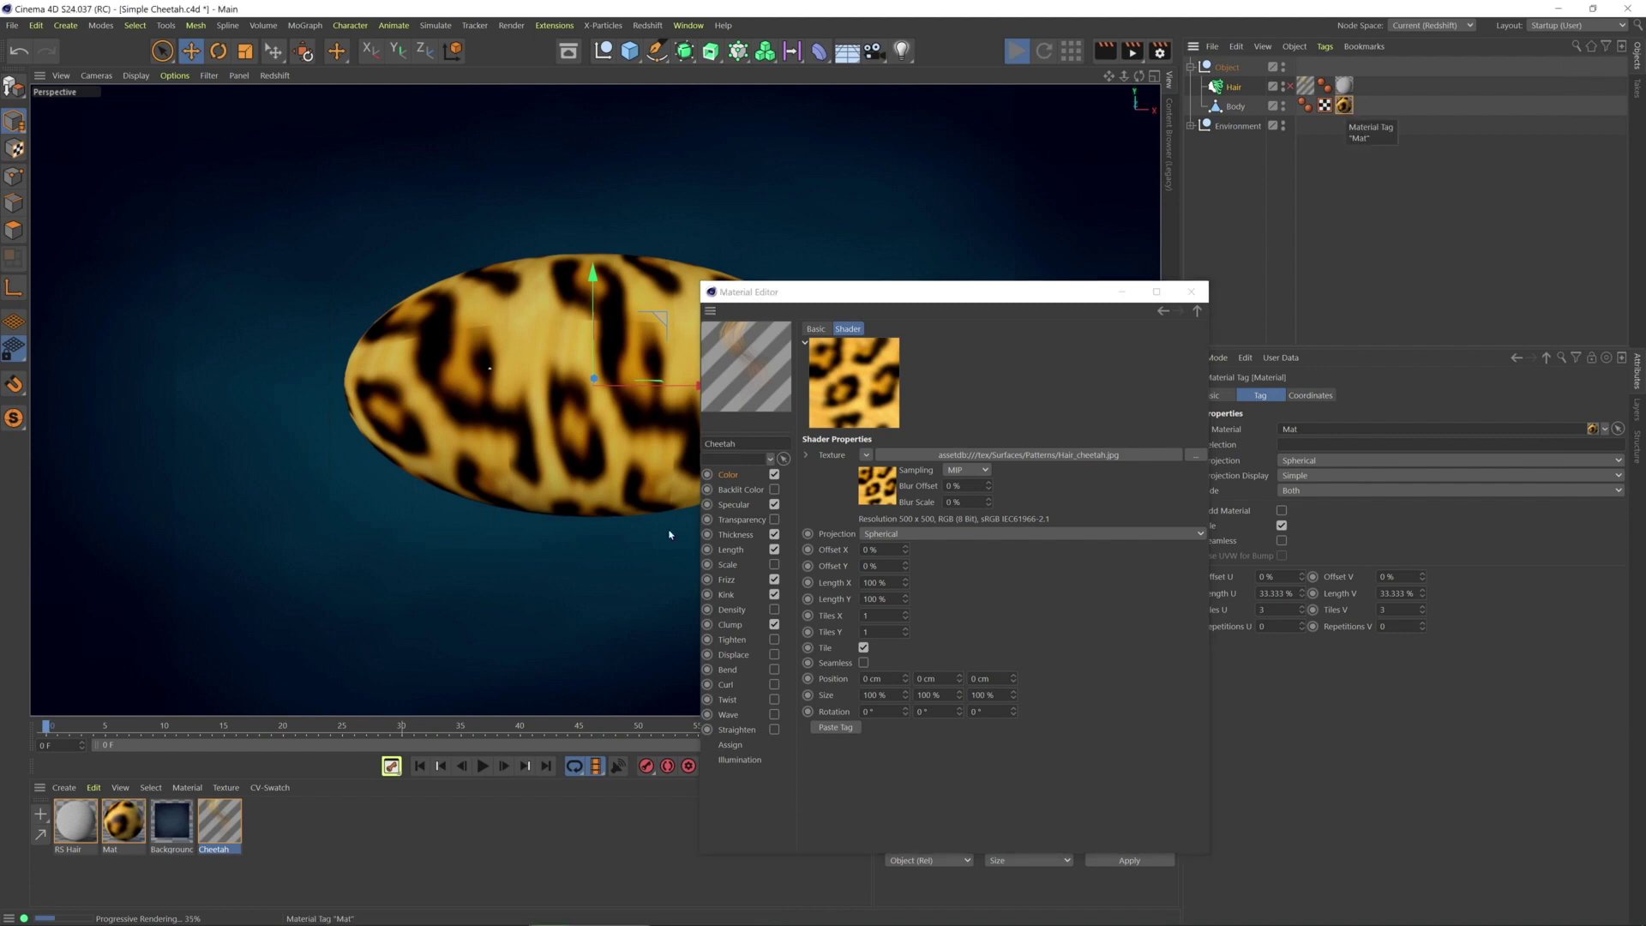
pyautogui.click(835, 728)
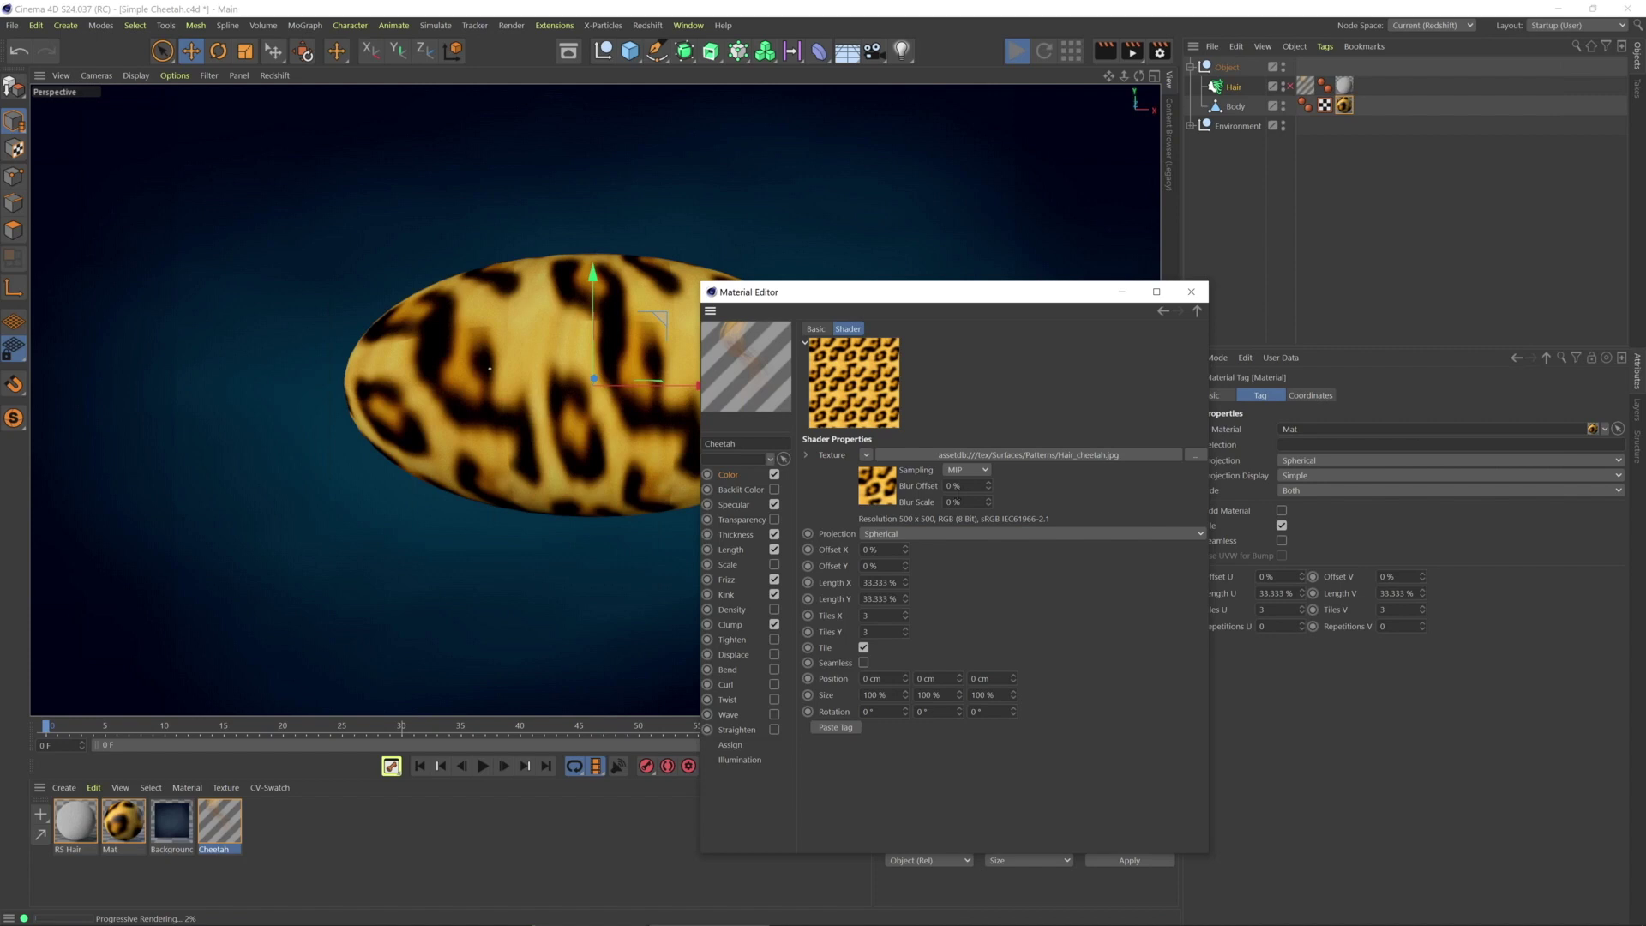
pyautogui.click(1193, 292)
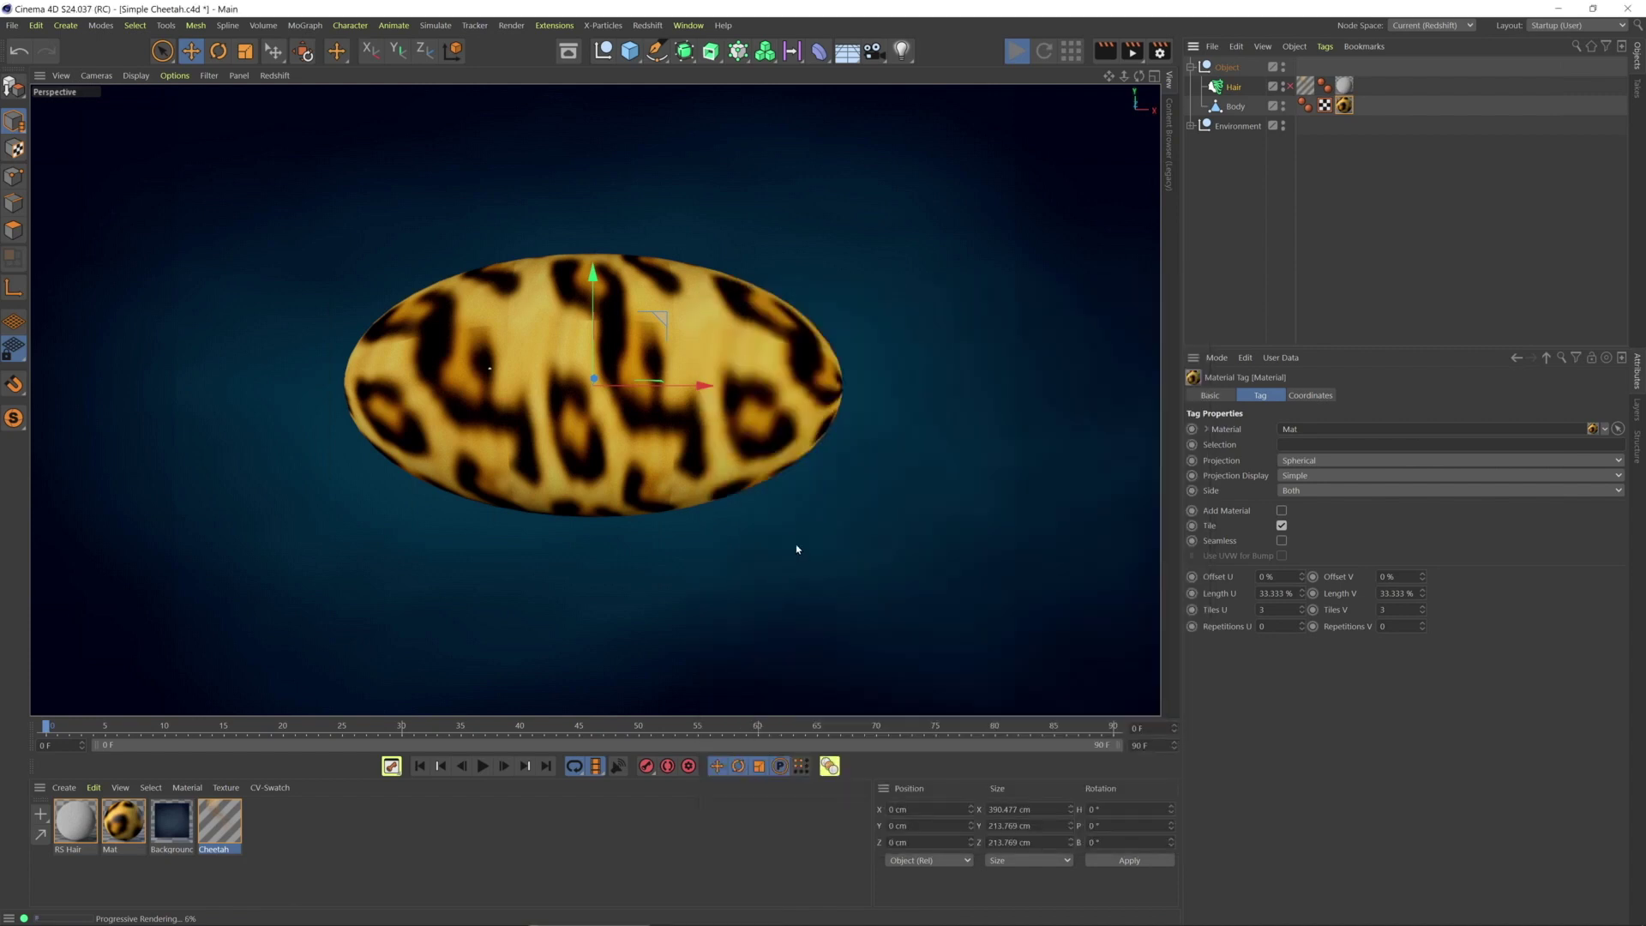
# Re-enable the Hair object and refresh the Redshift render to show the spotted fur
pyautogui.click(1289, 86)
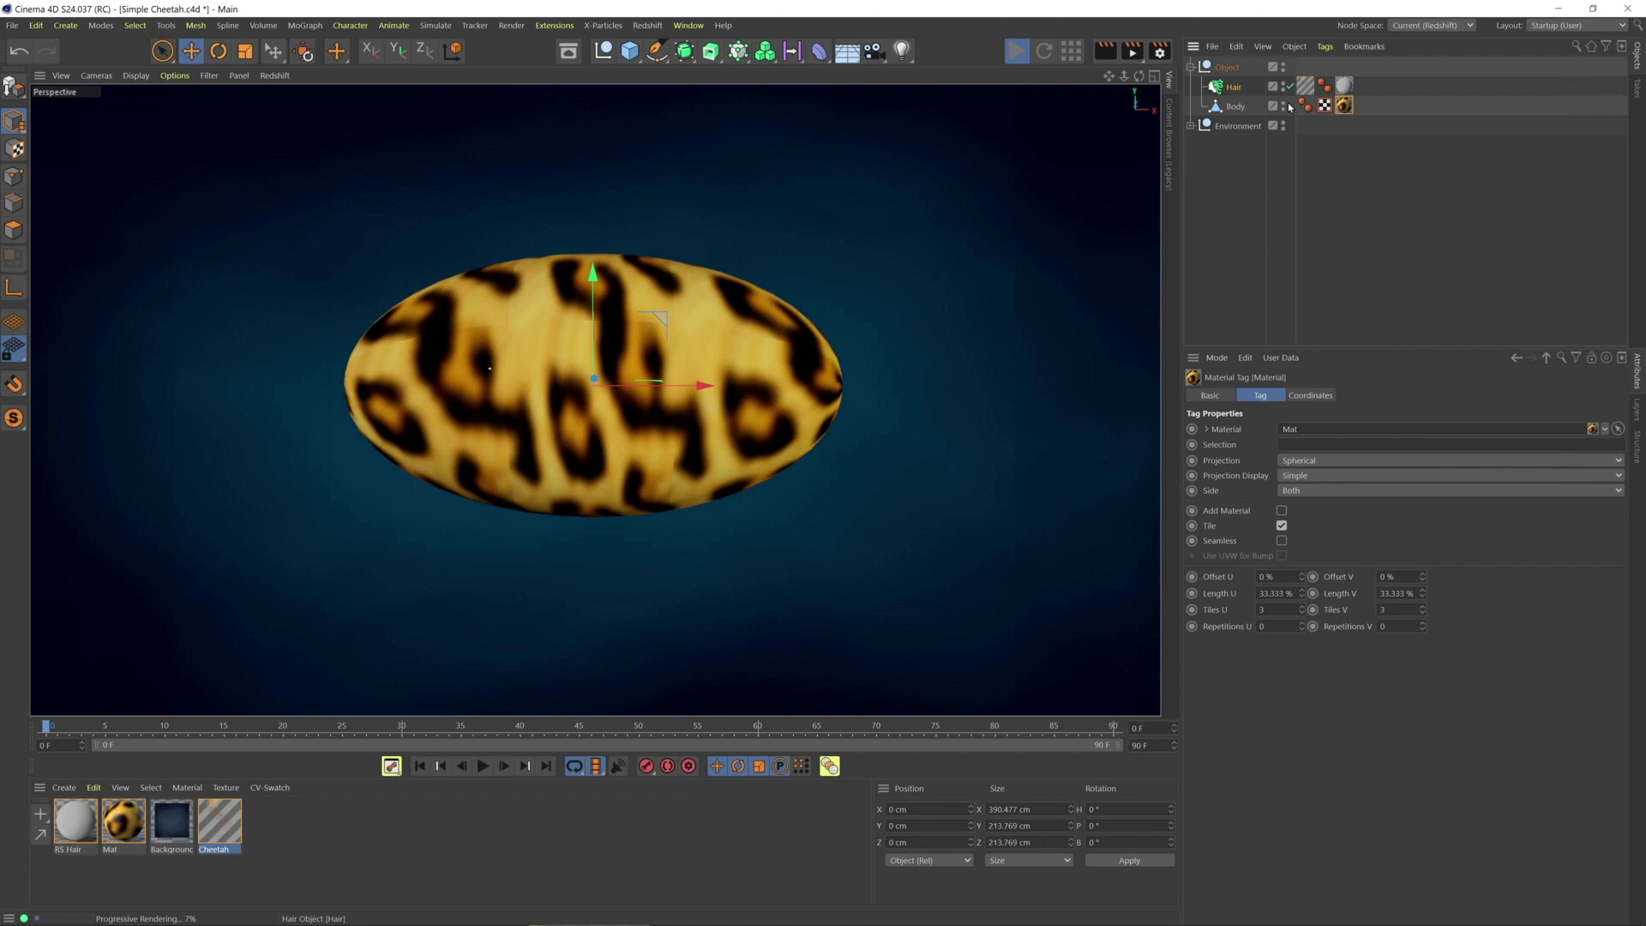
pyautogui.click(1047, 53)
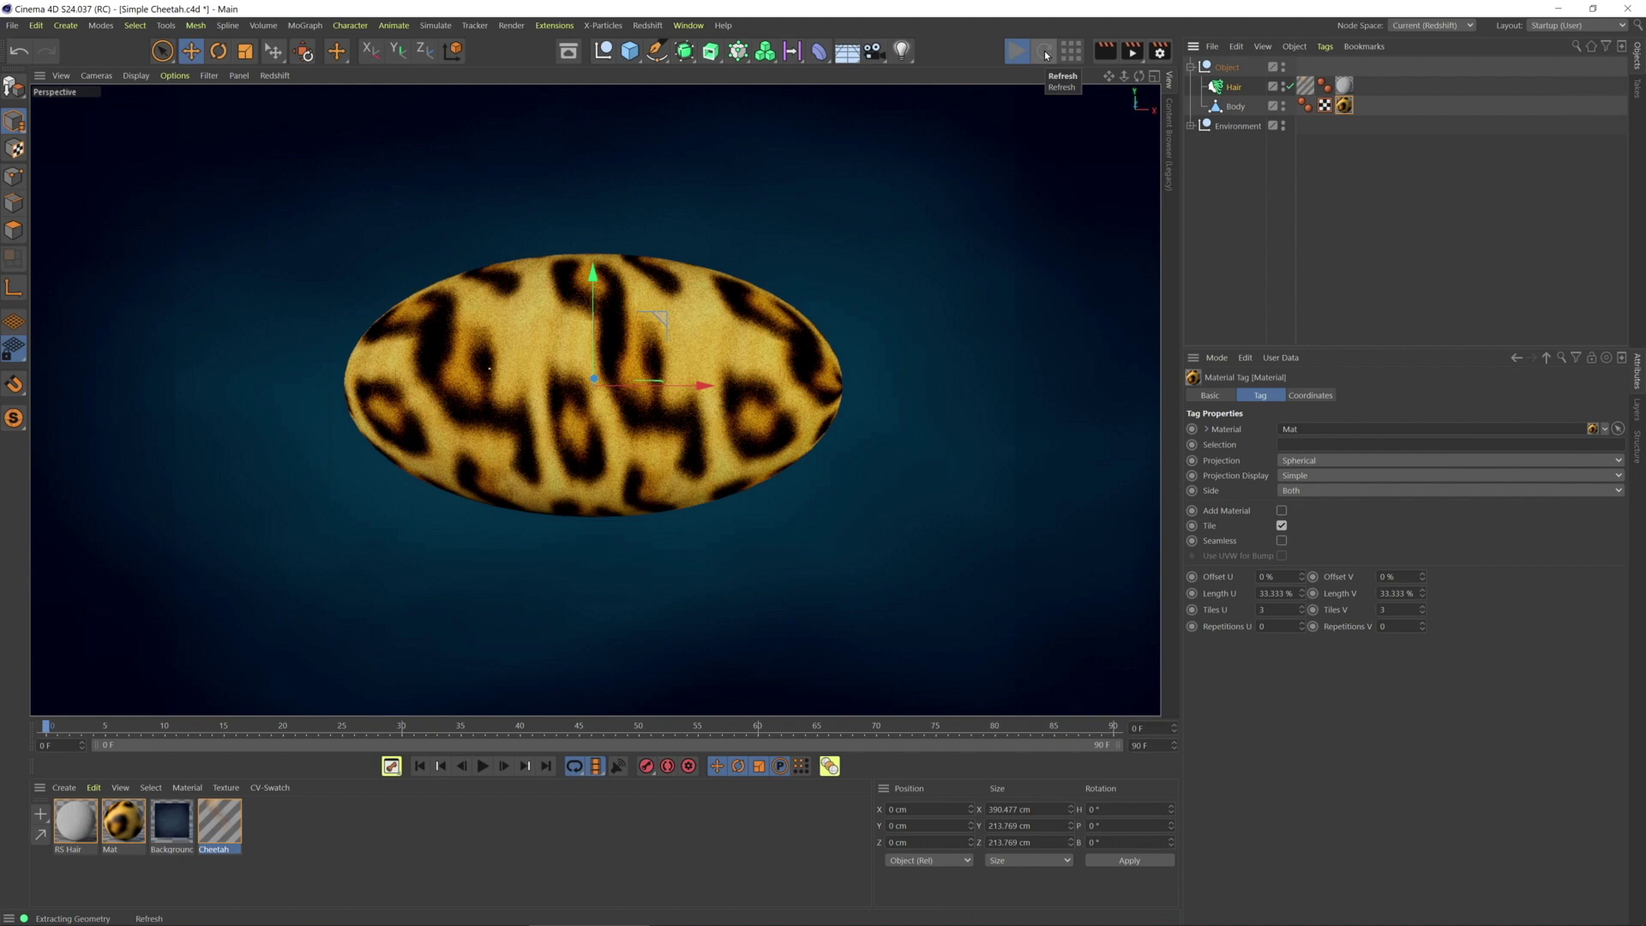
pyautogui.click(1046, 54)
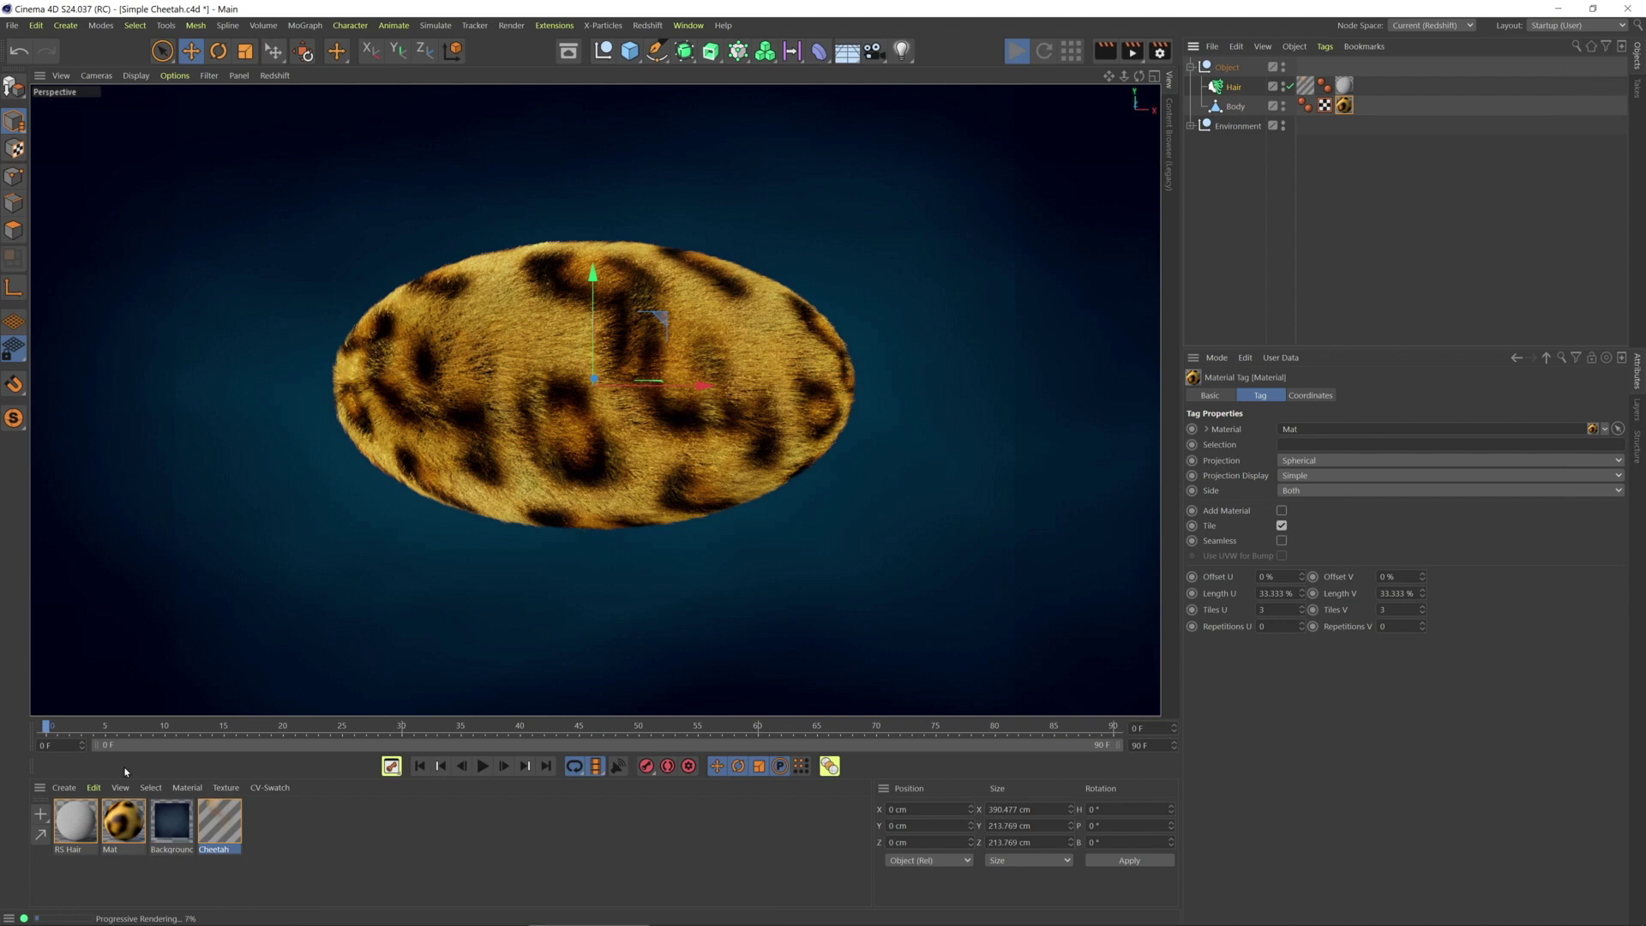
pyautogui.click(72, 824)
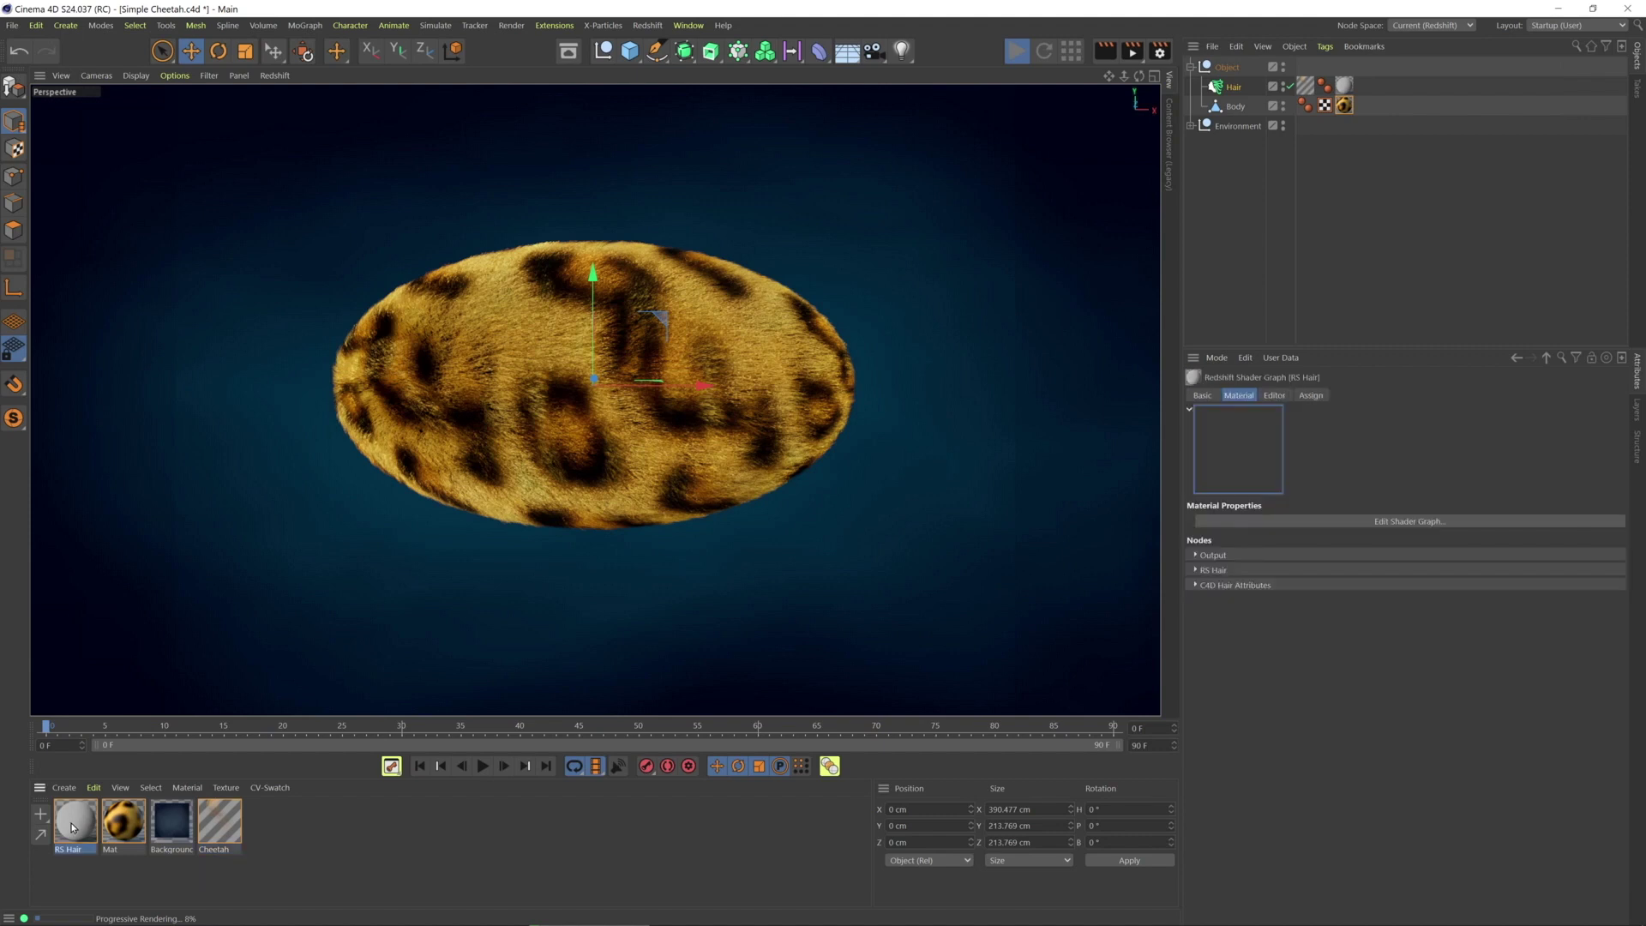
# Open the RS Hair shader graph, move it off the model, and reposition the C4D Hair Attributes node
pyautogui.doubleClick(72, 825)
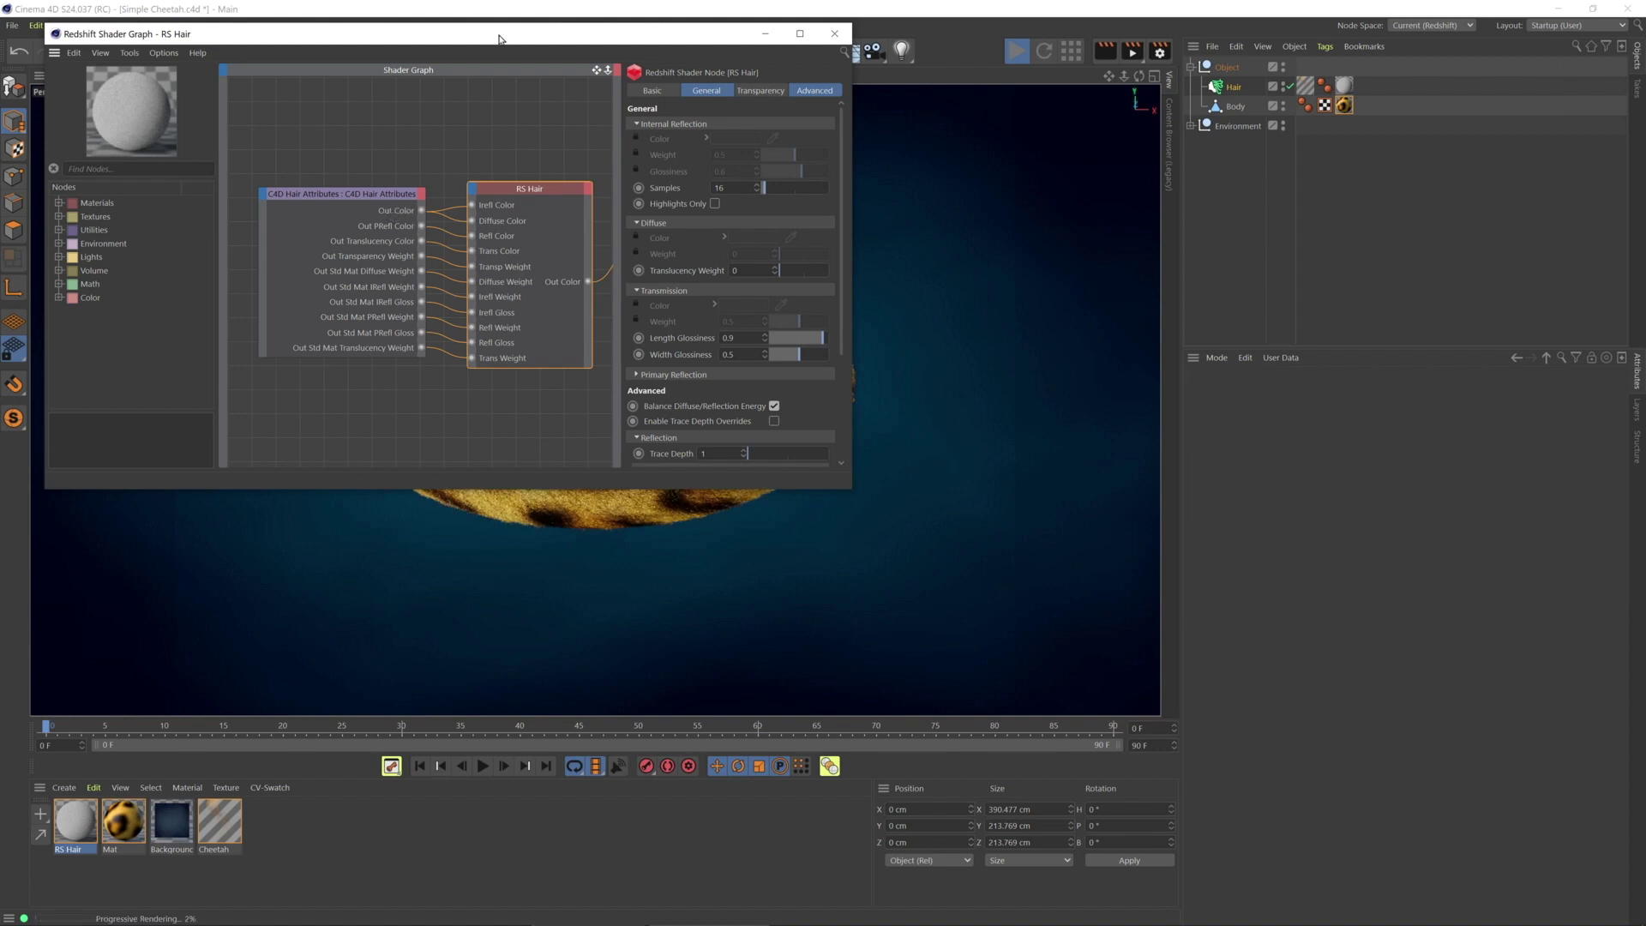
pyautogui.moveTo(500, 40); pyautogui.dragTo(1289, 457)
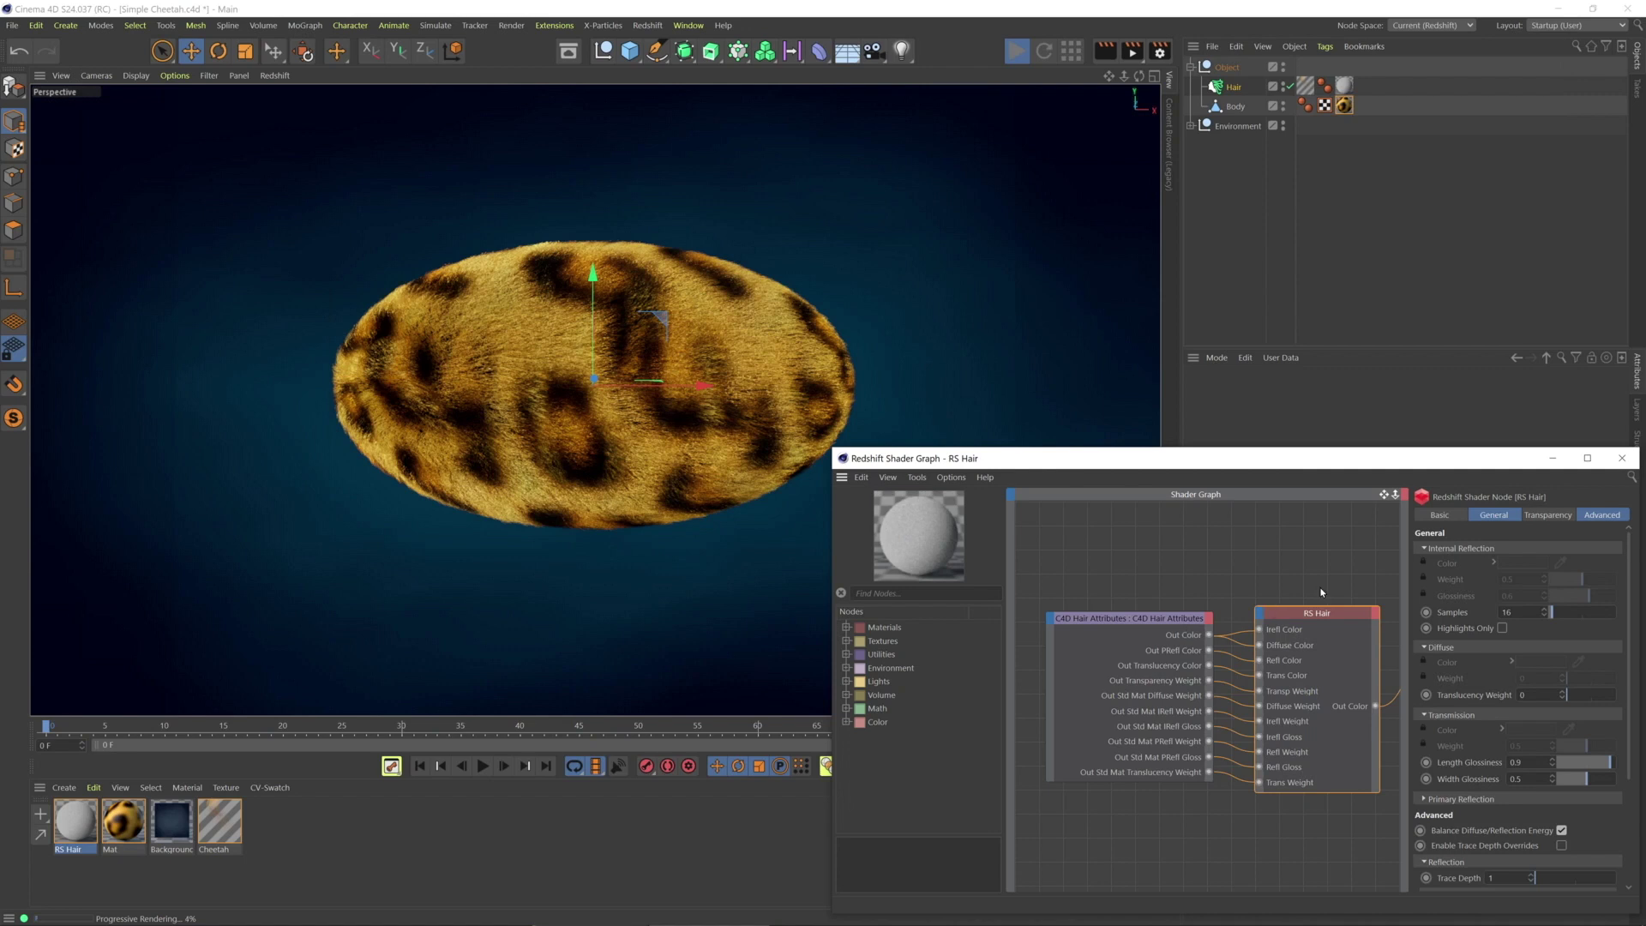
pyautogui.moveTo(1106, 612)
pyautogui.mouseDown()
pyautogui.moveTo(1091, 619)
pyautogui.moveTo(1114, 630)
pyautogui.mouseUp()
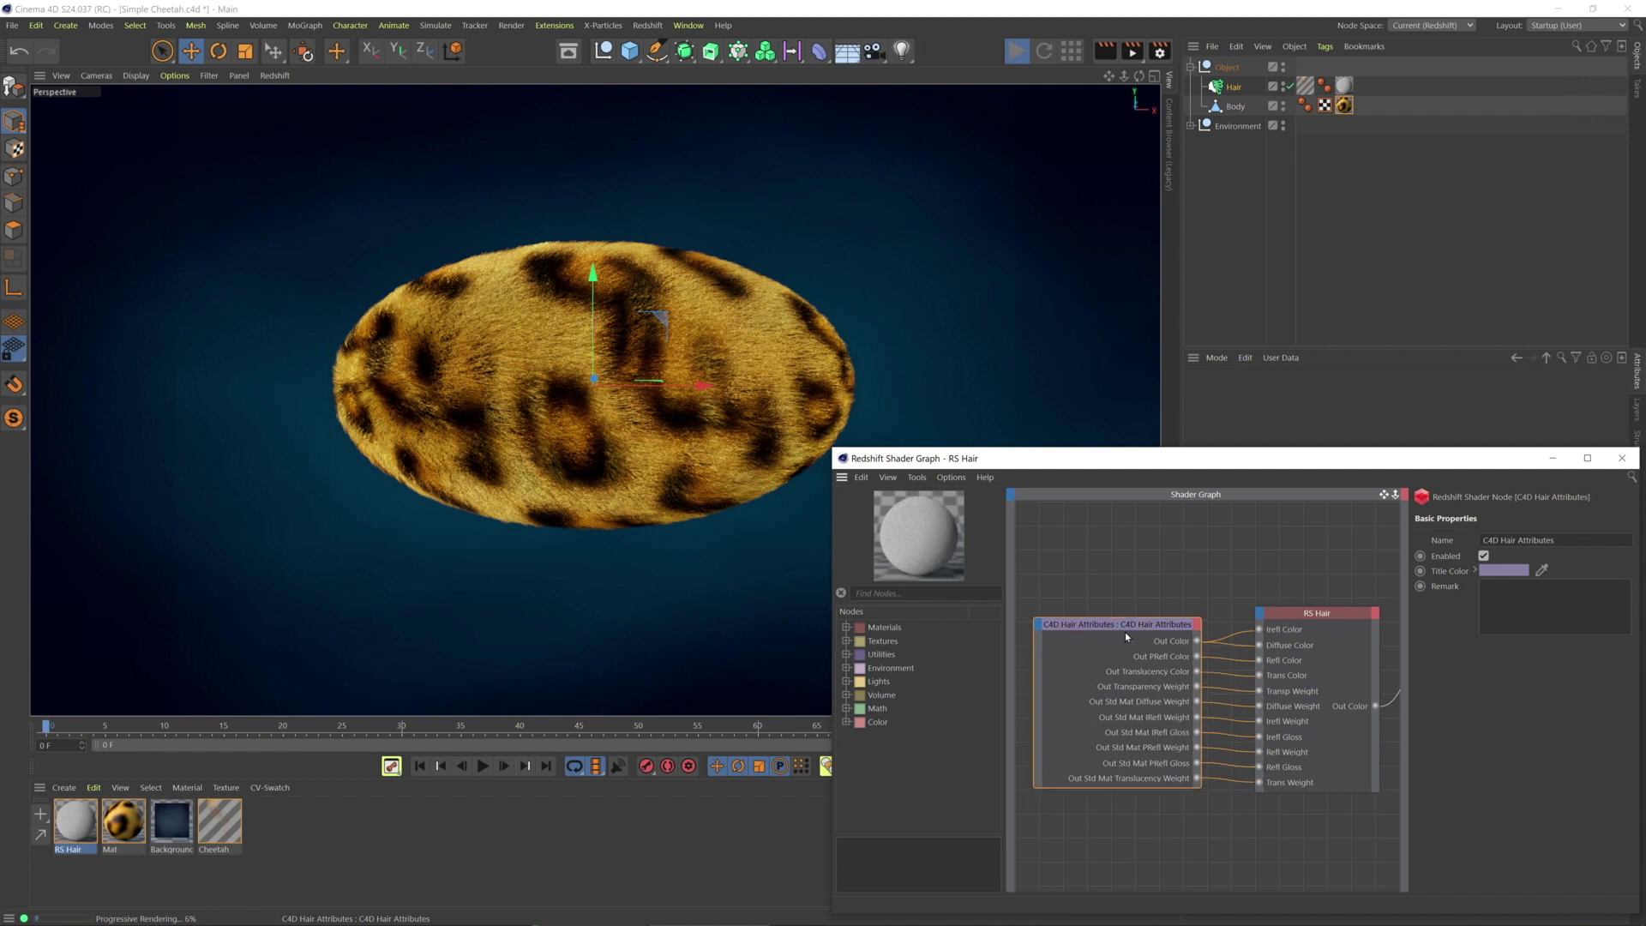
# Select the body's Mat tag, nudge the Hair Attributes node, and open the Cheetah hair material settings
pyautogui.click(1343, 107)
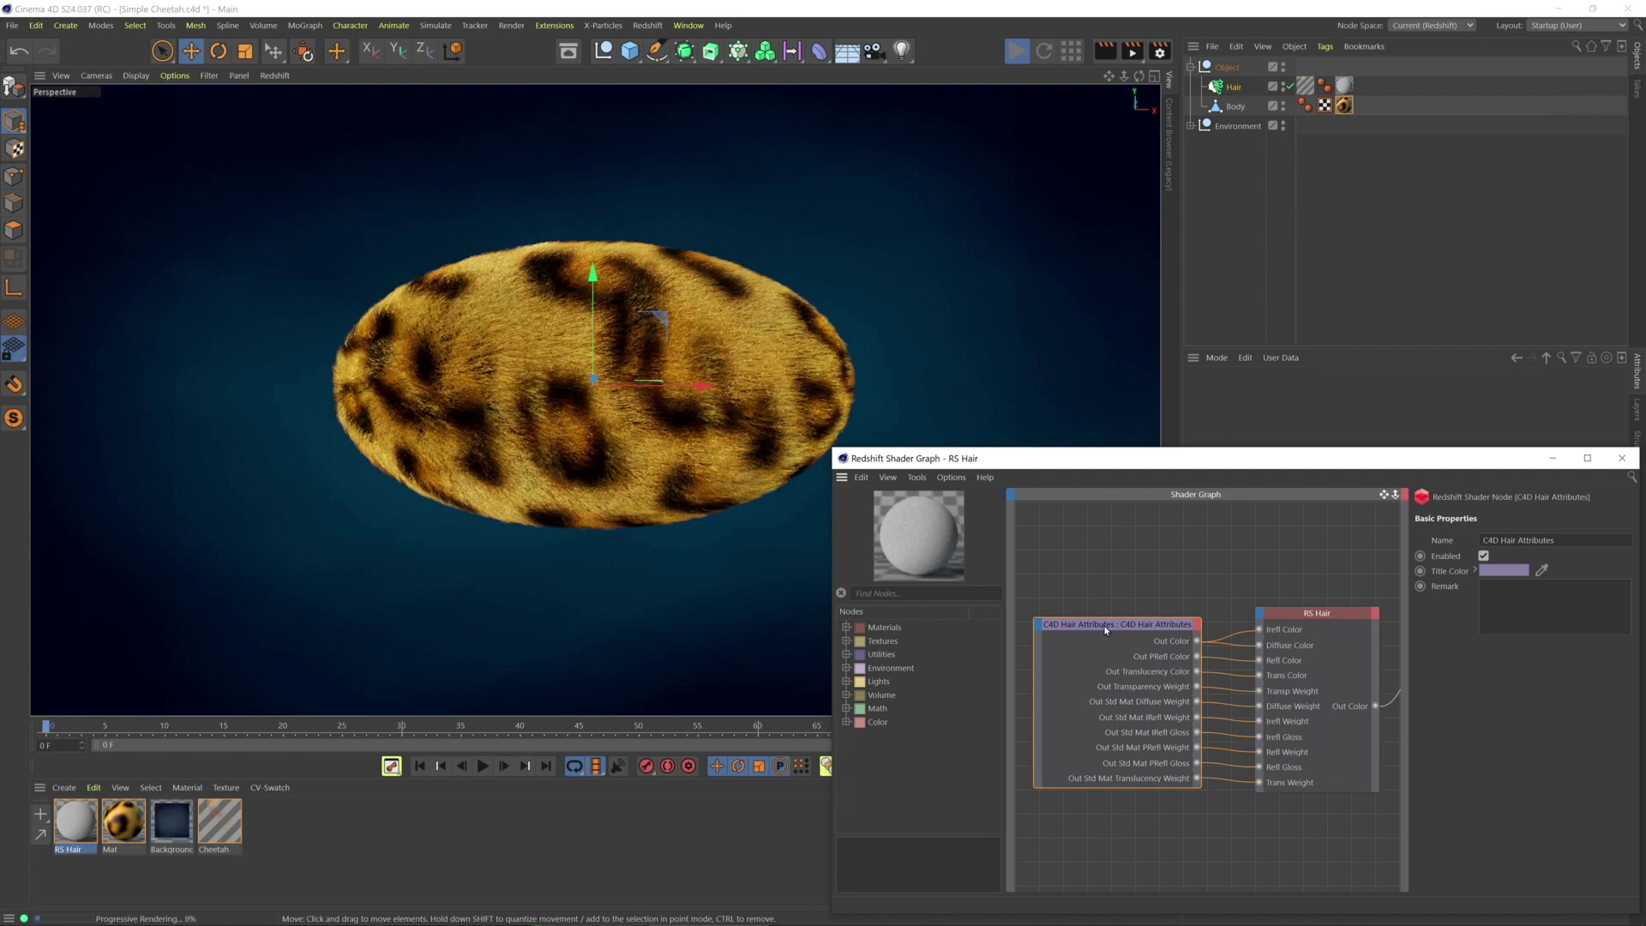
pyautogui.moveTo(1106, 630); pyautogui.dragTo(1133, 625)
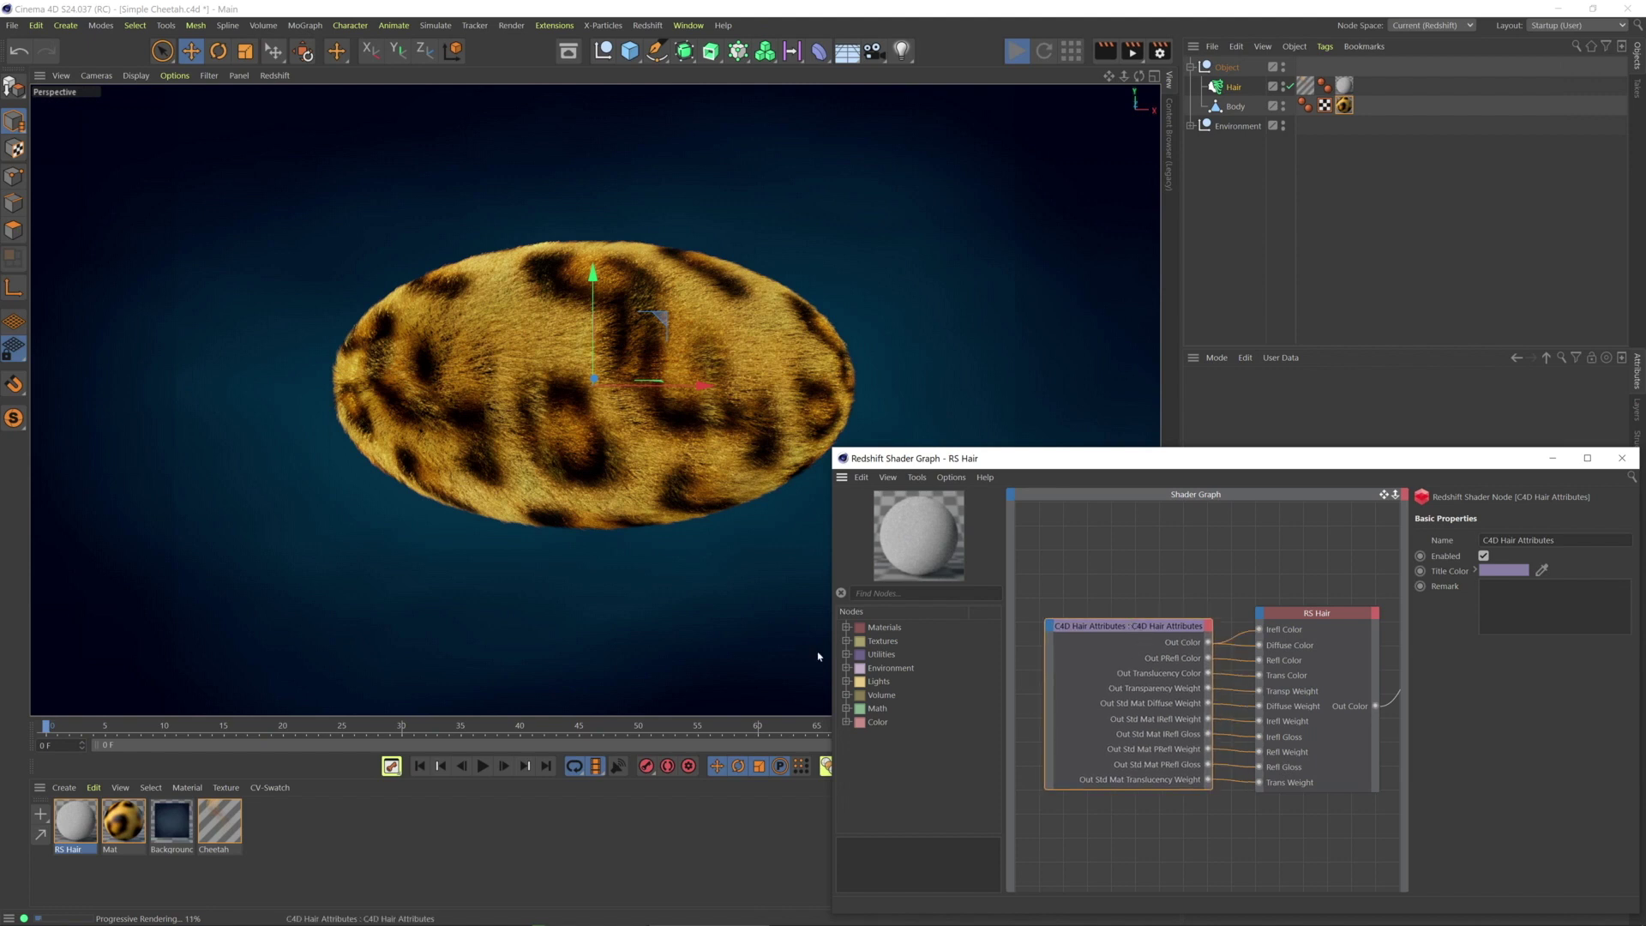
pyautogui.doubleClick(219, 821)
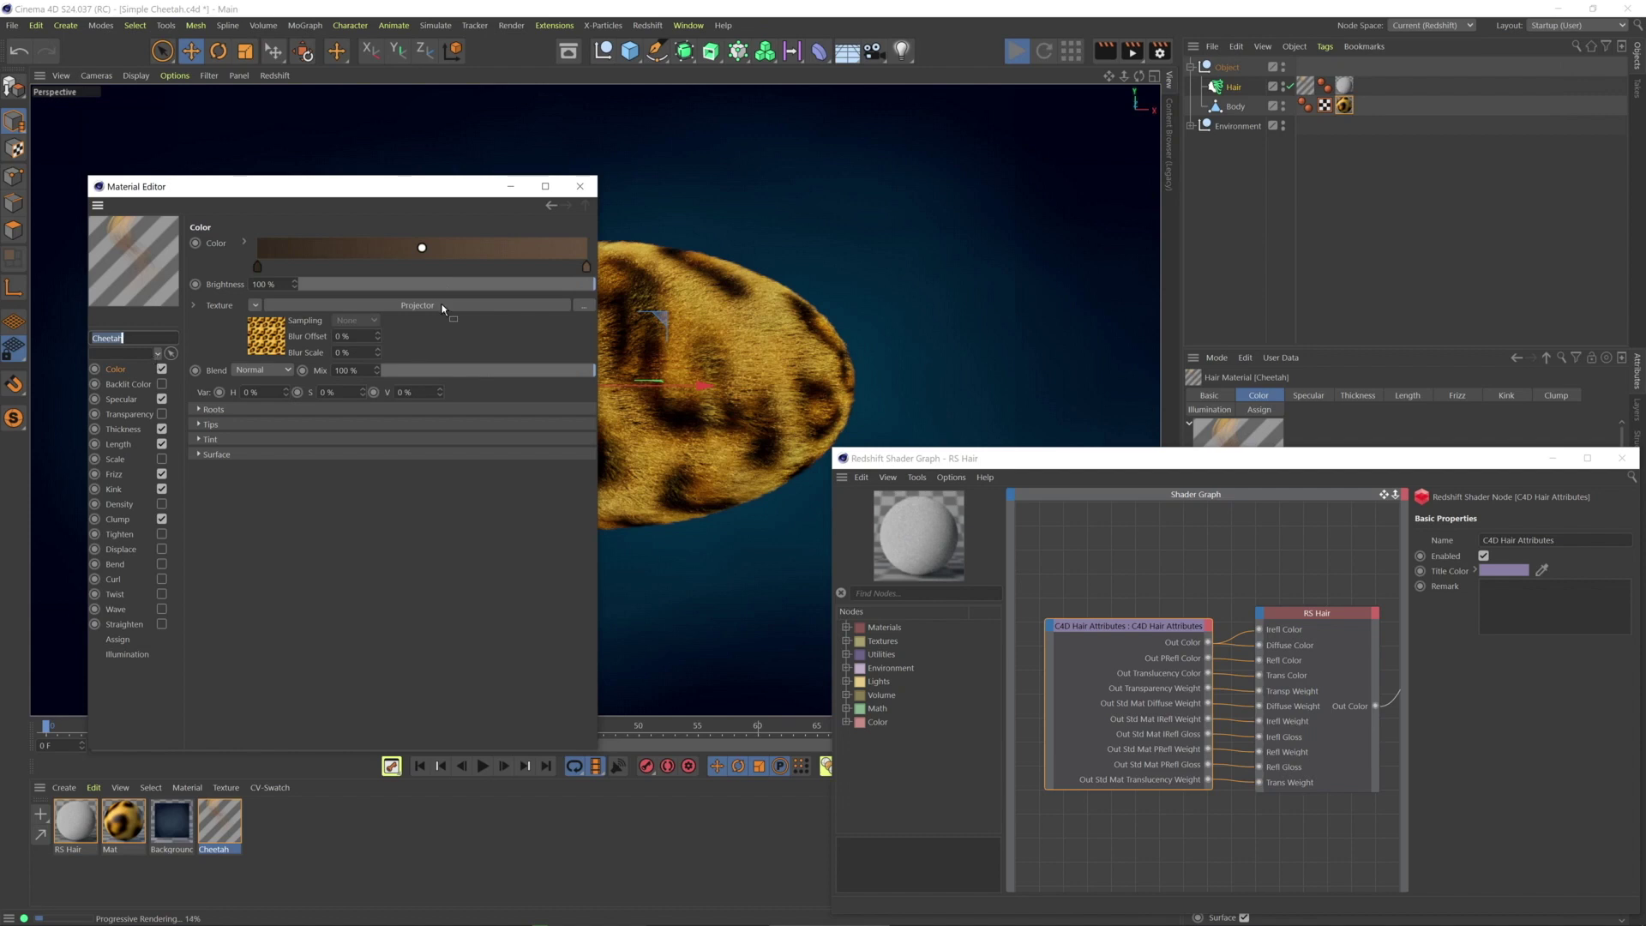
# Close the Material Editor and search Find Nodes for 'hair' to list nodes like Hair Random Color
pyautogui.click(581, 188)
pyautogui.click(903, 595)
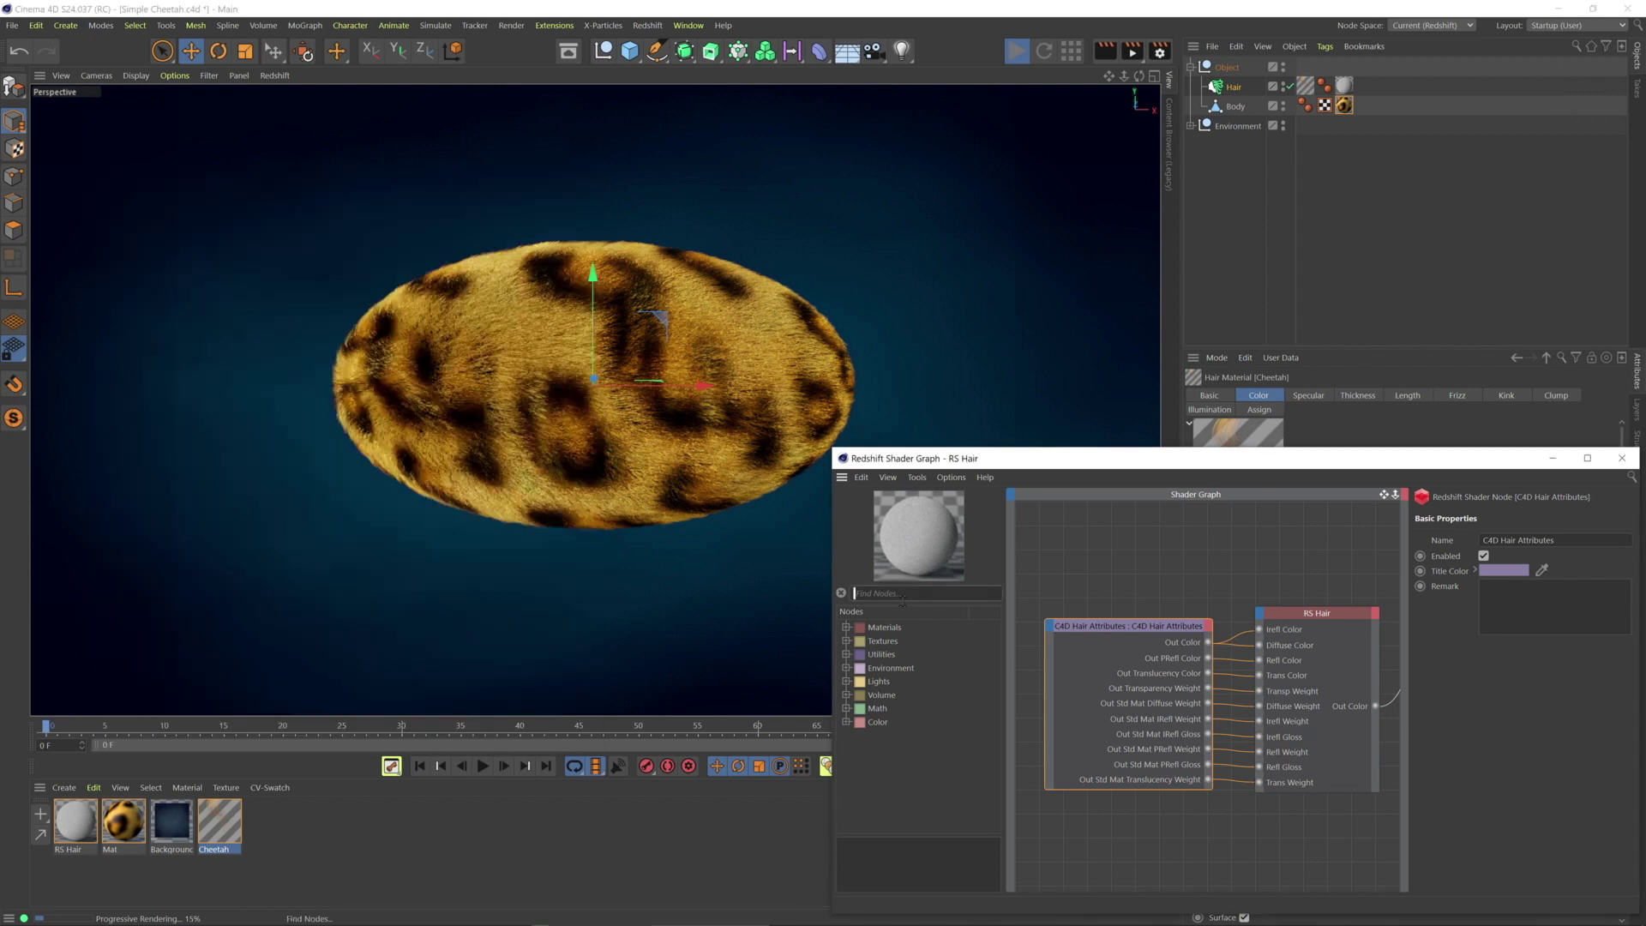
pyautogui.write('hair')
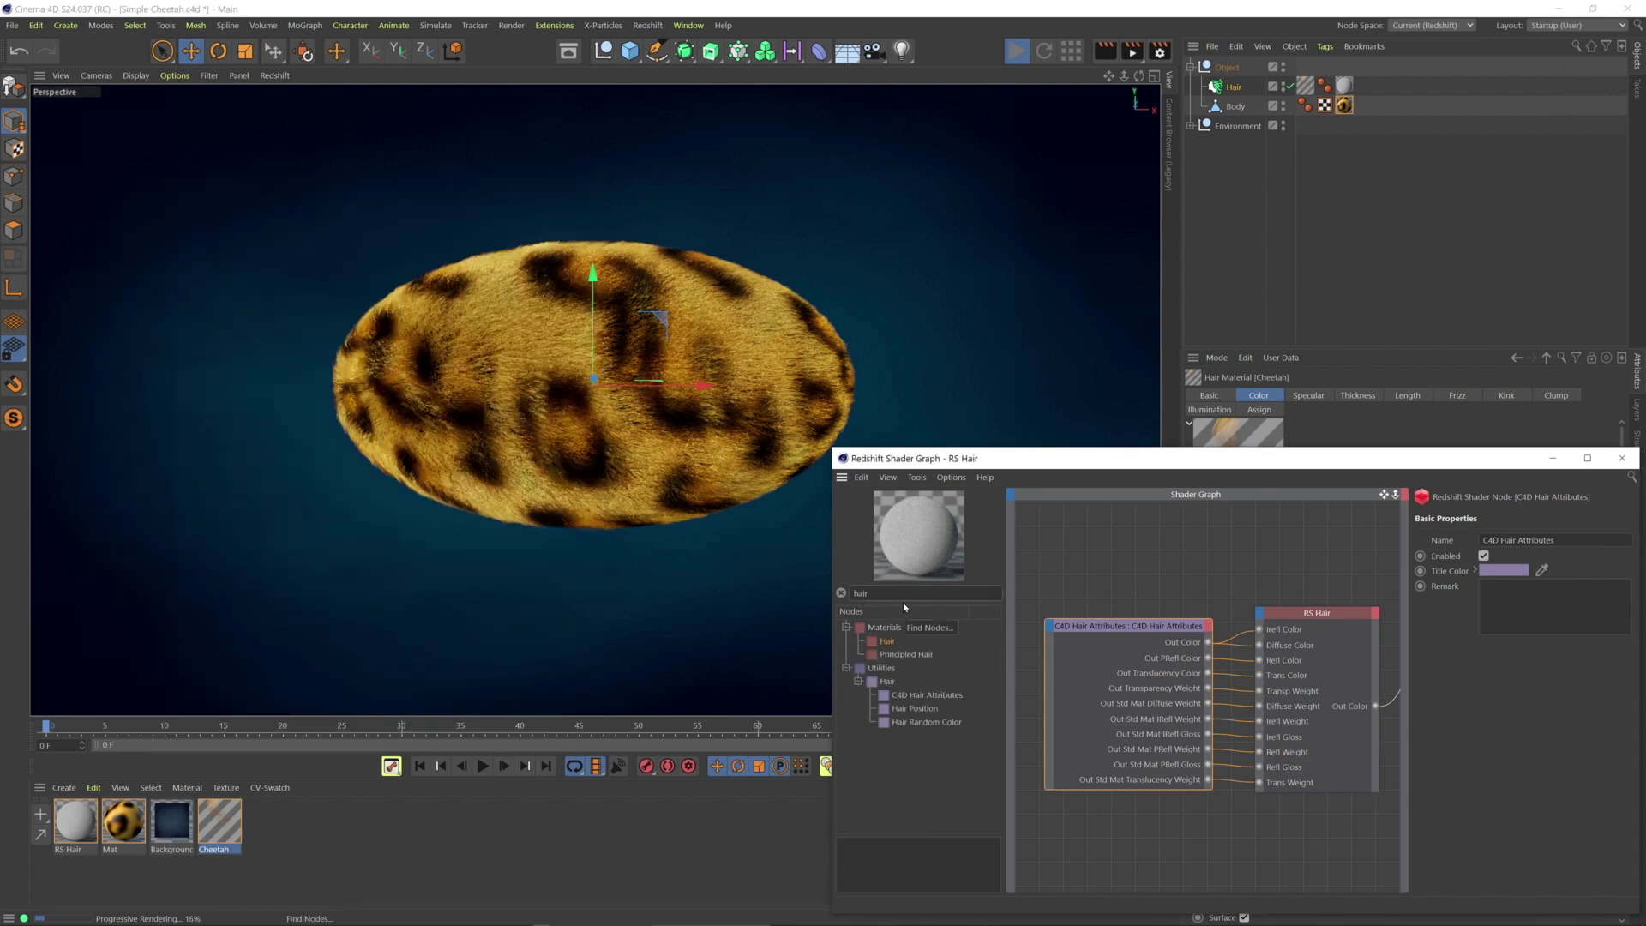
pyautogui.moveTo(1090, 463); pyautogui.dragTo(1069, 458)
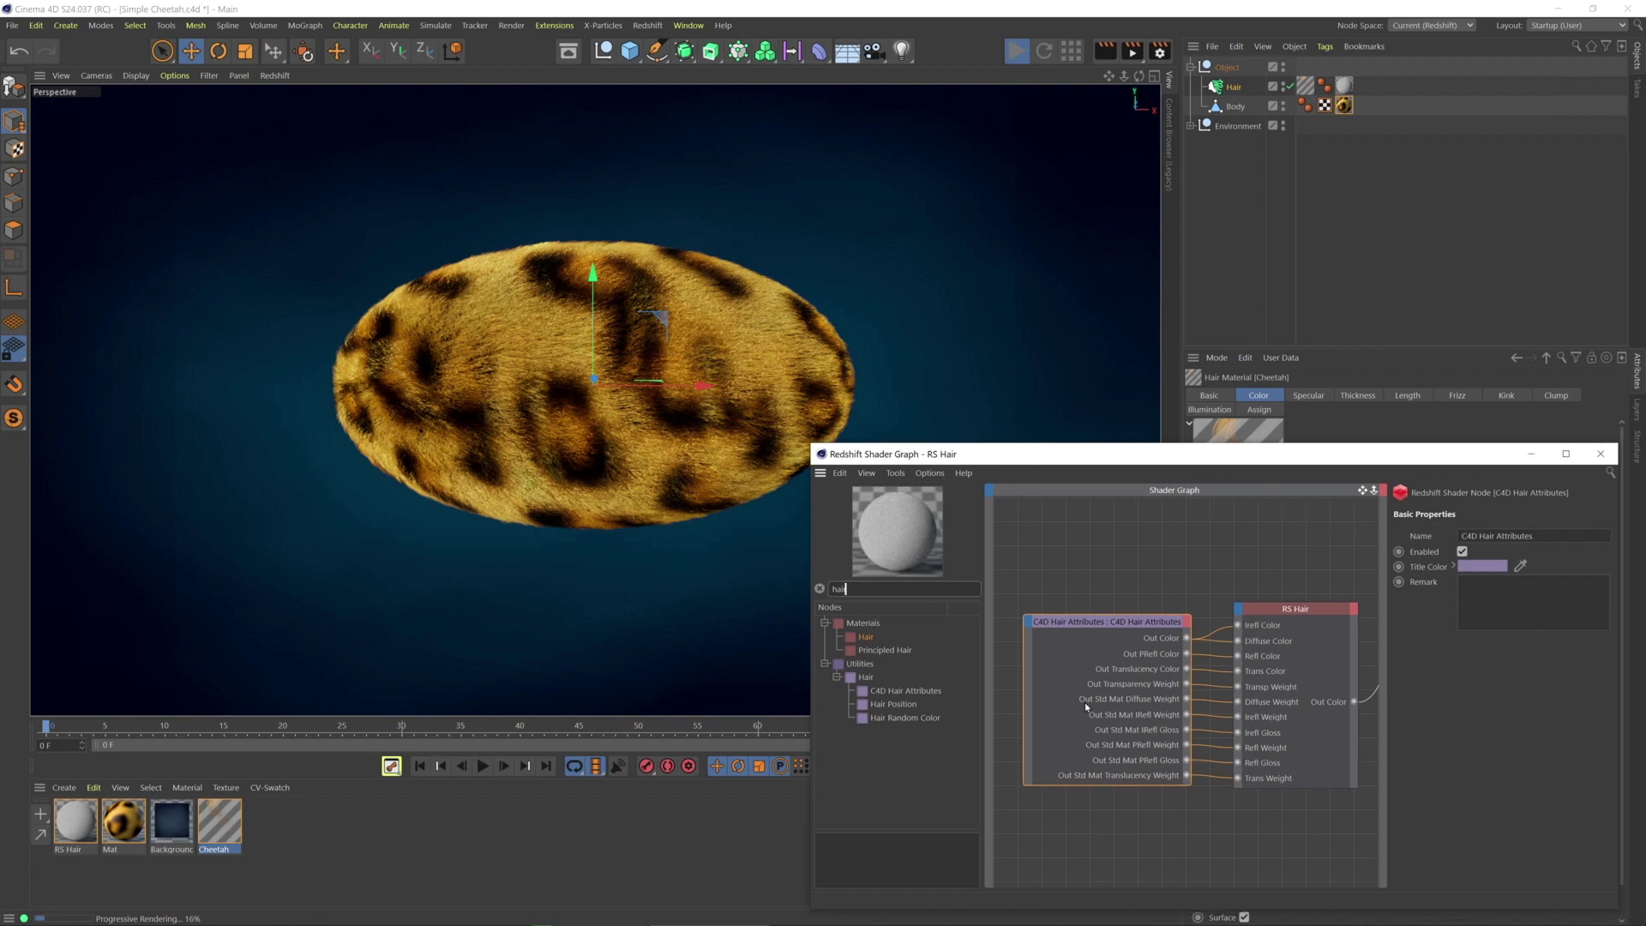